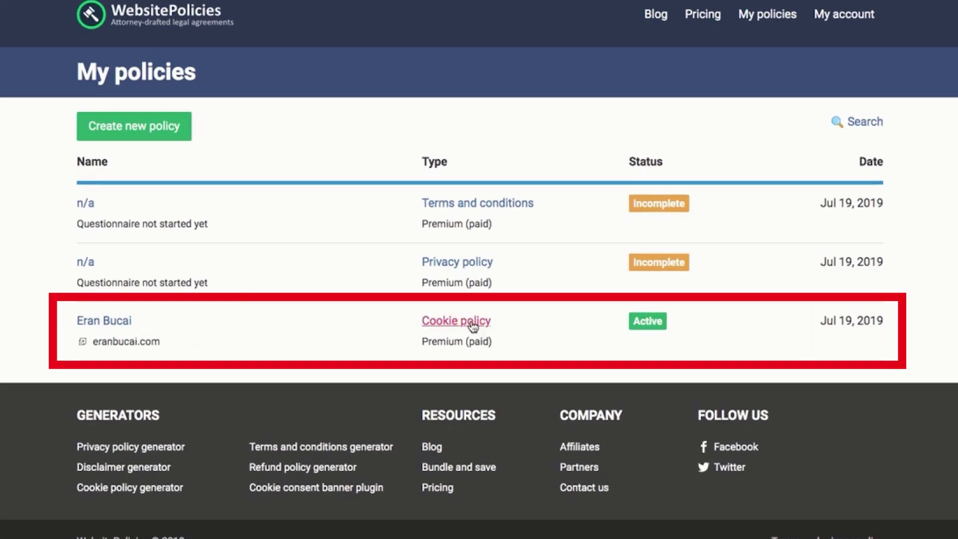
- Start the questionnaire for the incomplete privacy policy and set the location to Australia, Western Australia
click(449, 265)
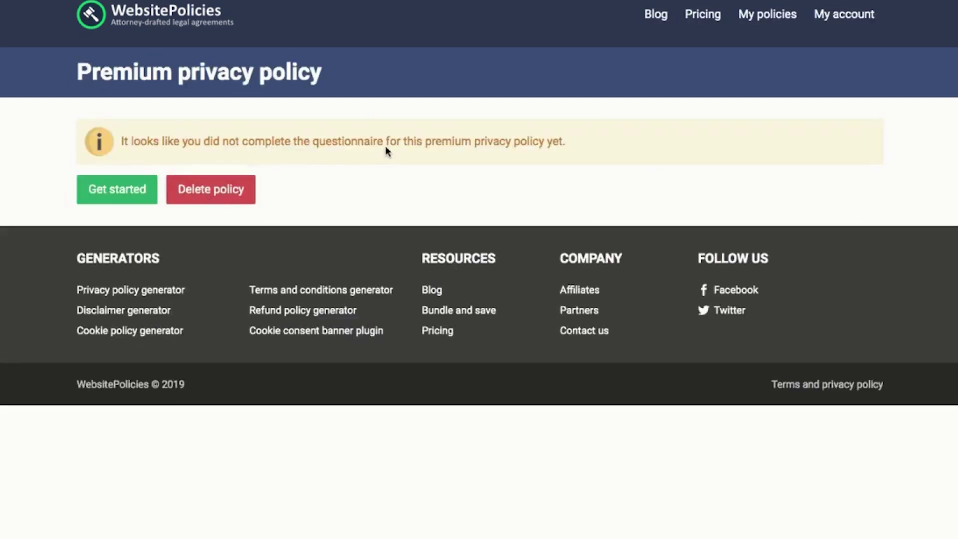
click(117, 190)
click(203, 196)
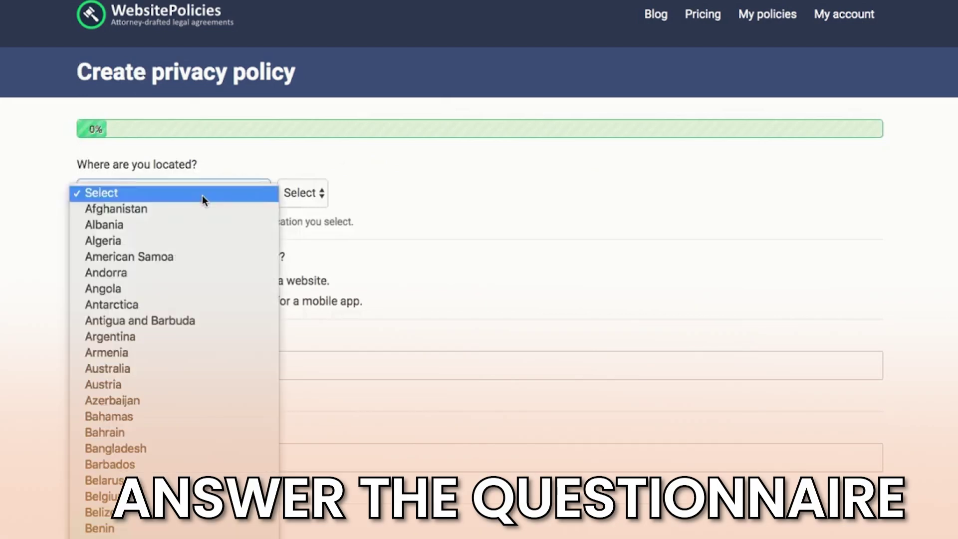
key(Down)
key(Down)
key(Down)
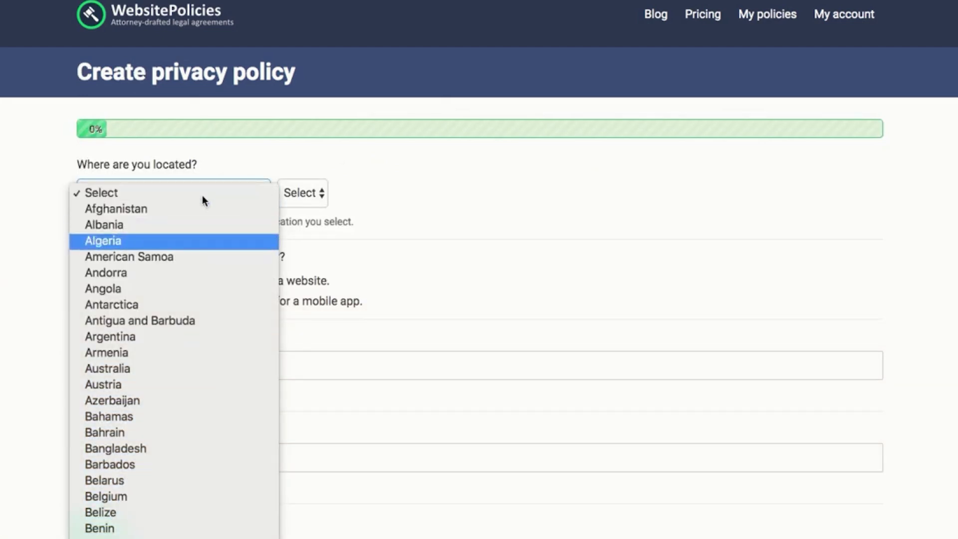
click(133, 368)
click(294, 200)
click(363, 354)
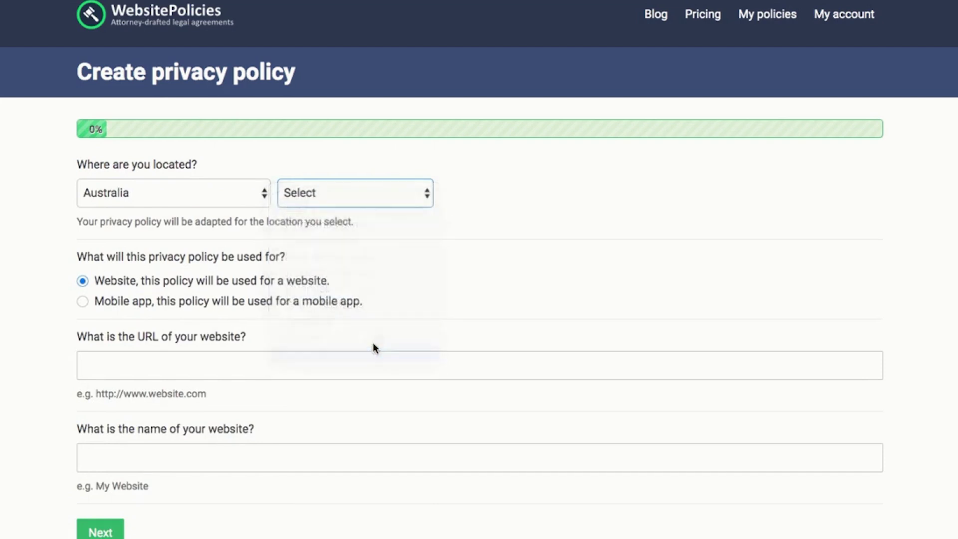
- Fill in the website's URL and name from the saved suggestions and submit this page of the privacy policy questionnaire
click(172, 364)
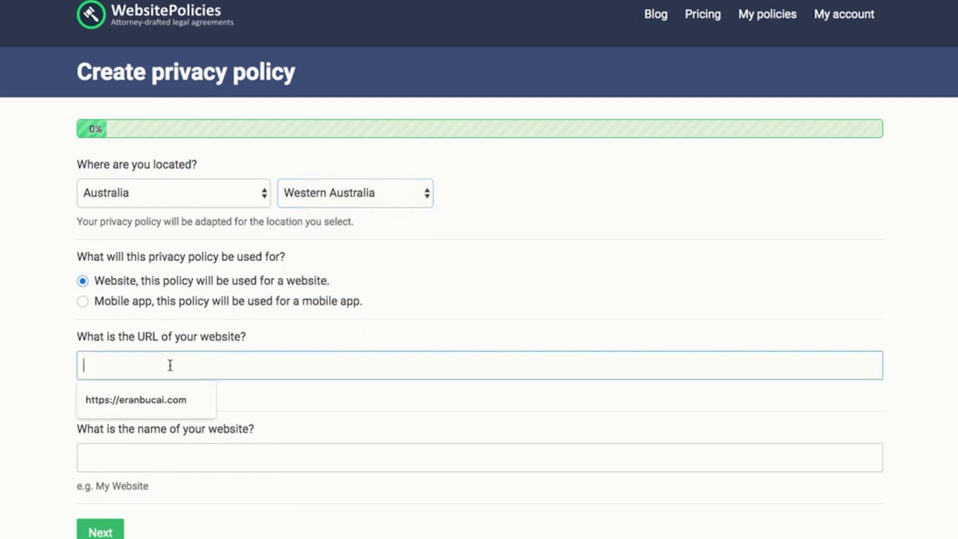
click(153, 399)
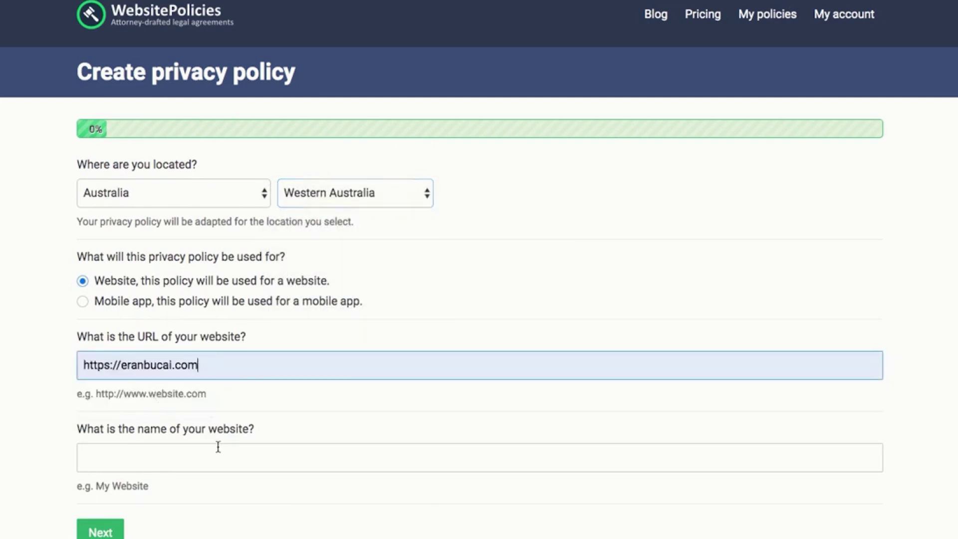
click(208, 459)
click(165, 483)
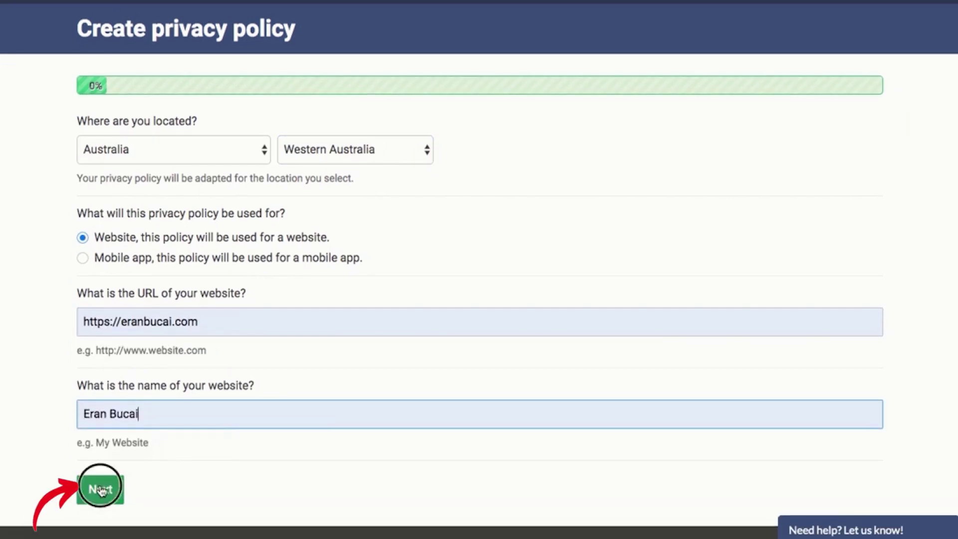
click(100, 489)
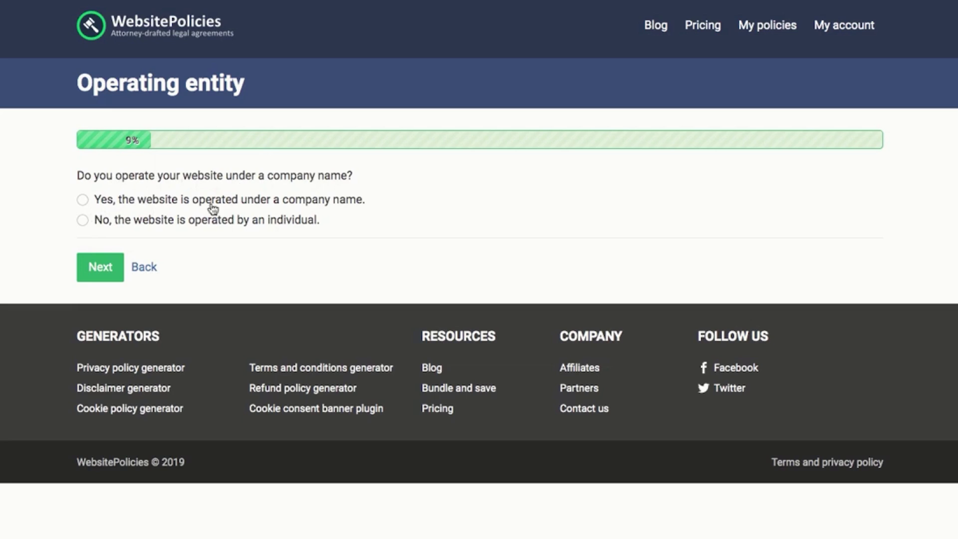
- State that the website is operated under a company name, enter Bucai Enterprises PTY LTD, and submit the answers
click(171, 202)
click(126, 282)
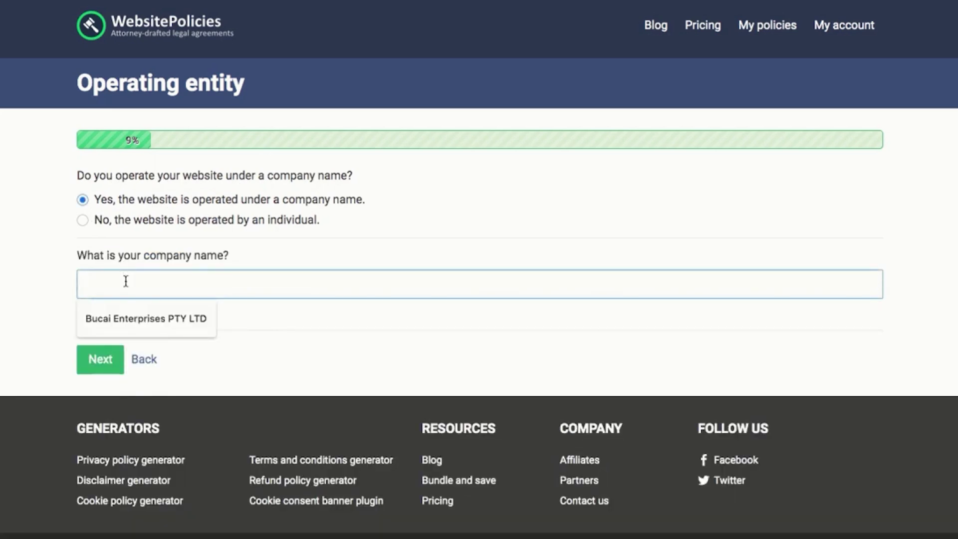
click(199, 328)
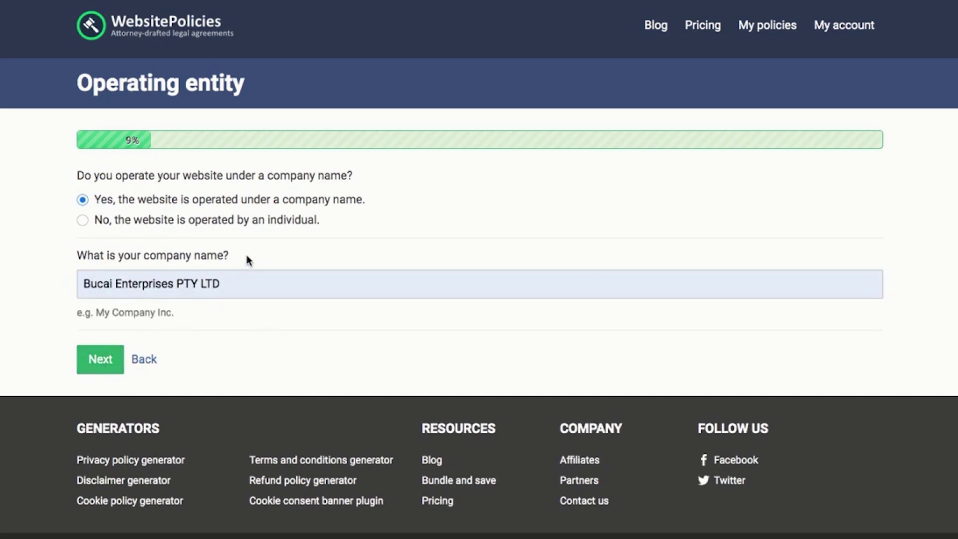
key(Return)
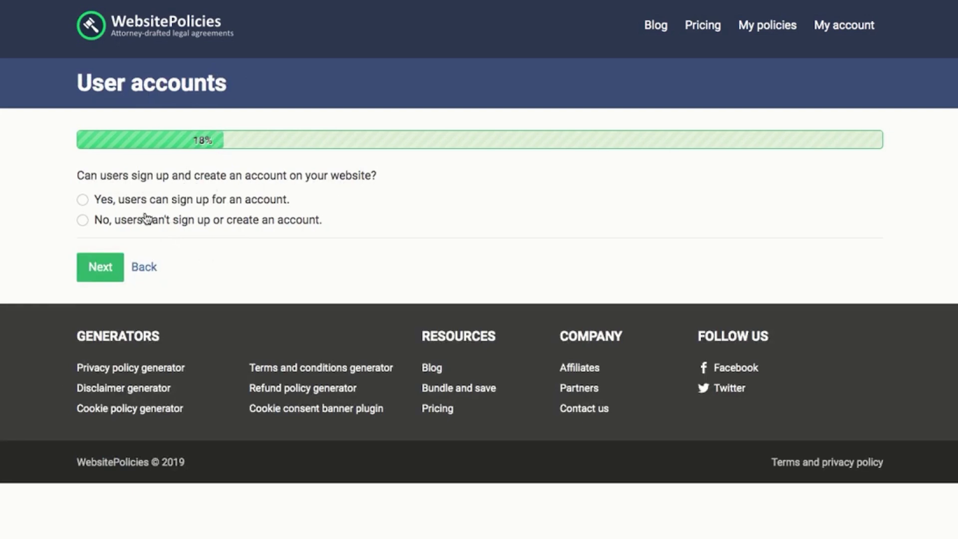
- State that users can sign up and that email address, name, phone number, address and credit card information are collected
click(183, 207)
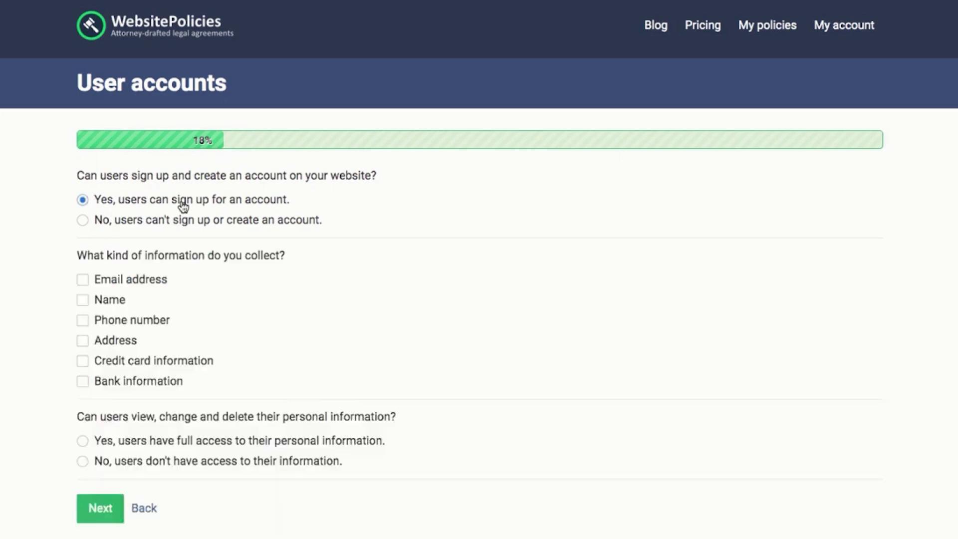
click(83, 280)
click(83, 301)
click(84, 322)
click(83, 361)
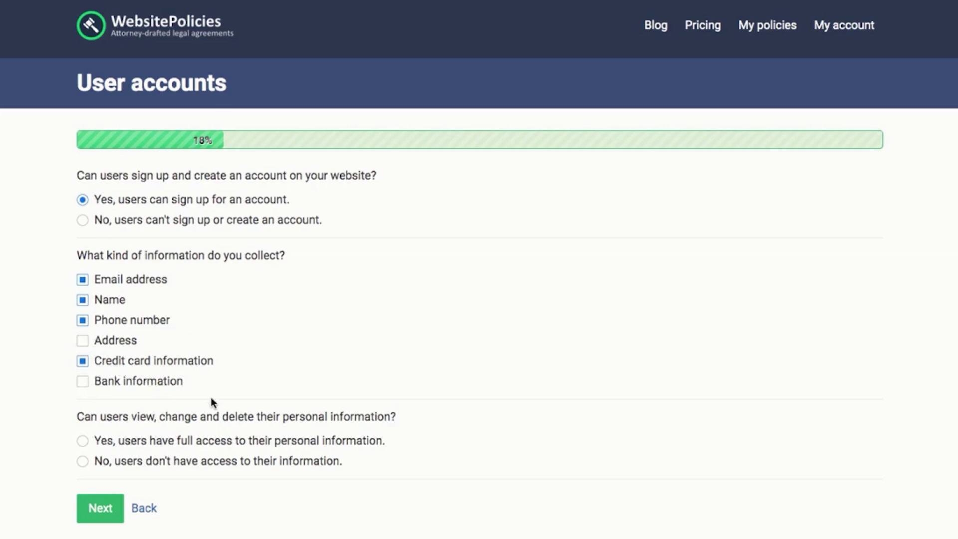
click(83, 341)
- Give users full access to their personal information and submit the user accounts answers
scroll(240, 387, down, 3)
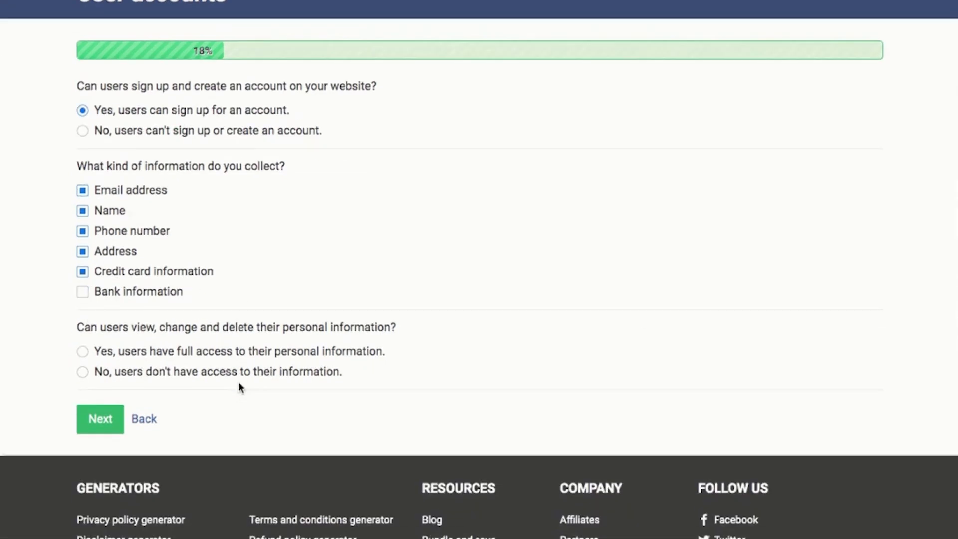
click(117, 341)
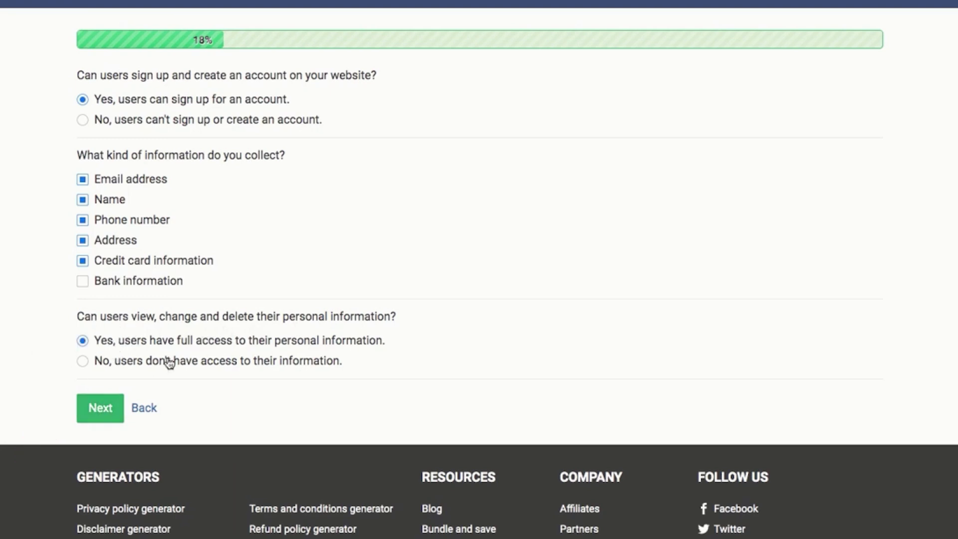
scroll(262, 244, up, 3)
scroll(262, 245, down, 4)
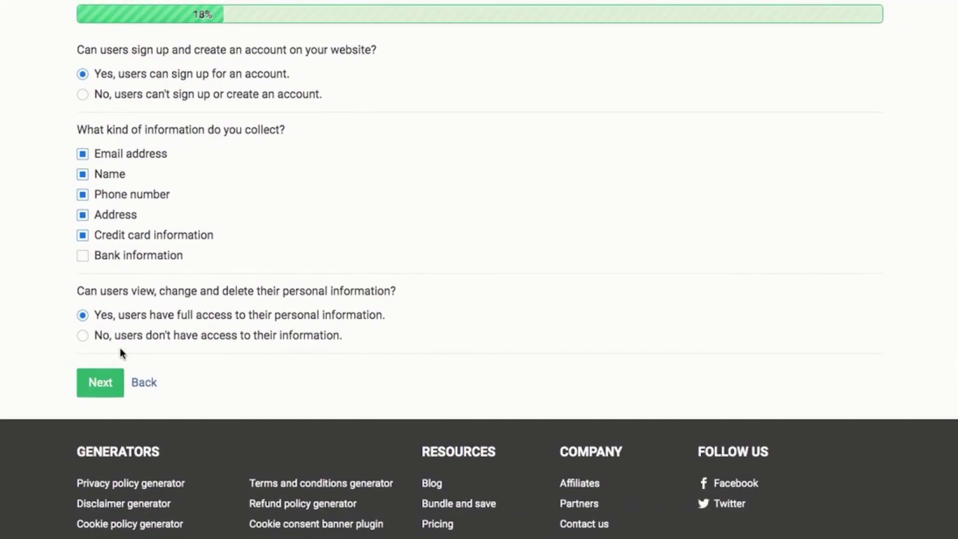
click(100, 383)
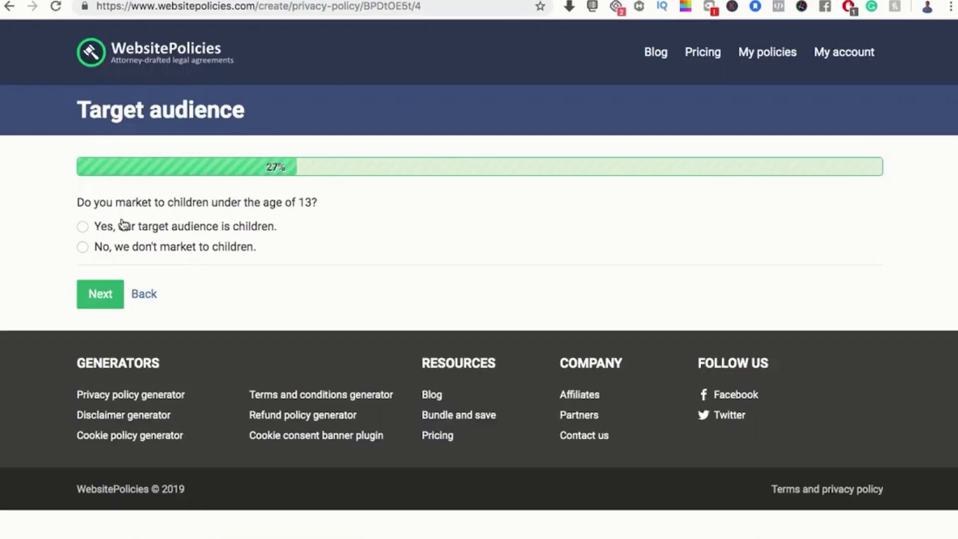
- Answer that there is no marketing to children, and that users can publish their own content and share content on social networks
click(124, 250)
click(113, 297)
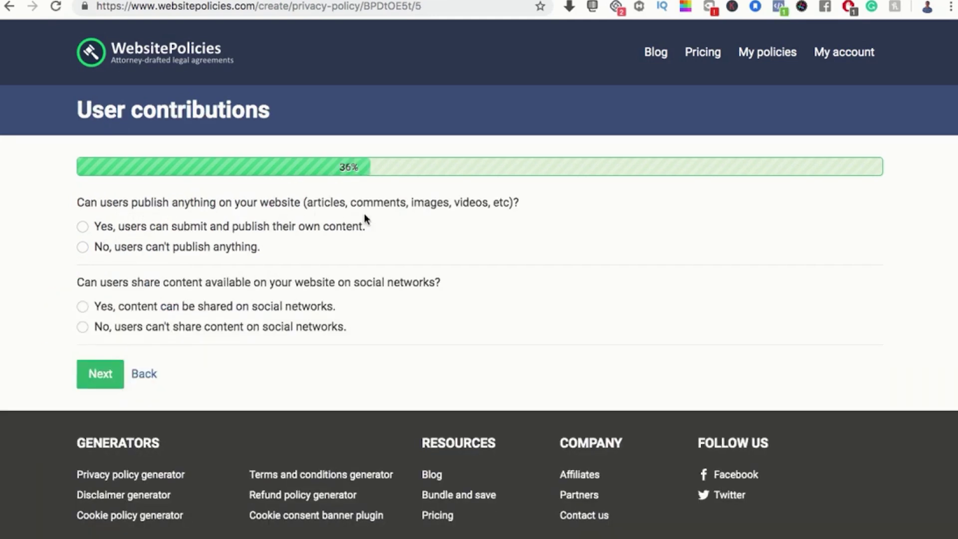
click(180, 227)
click(191, 312)
key(Return)
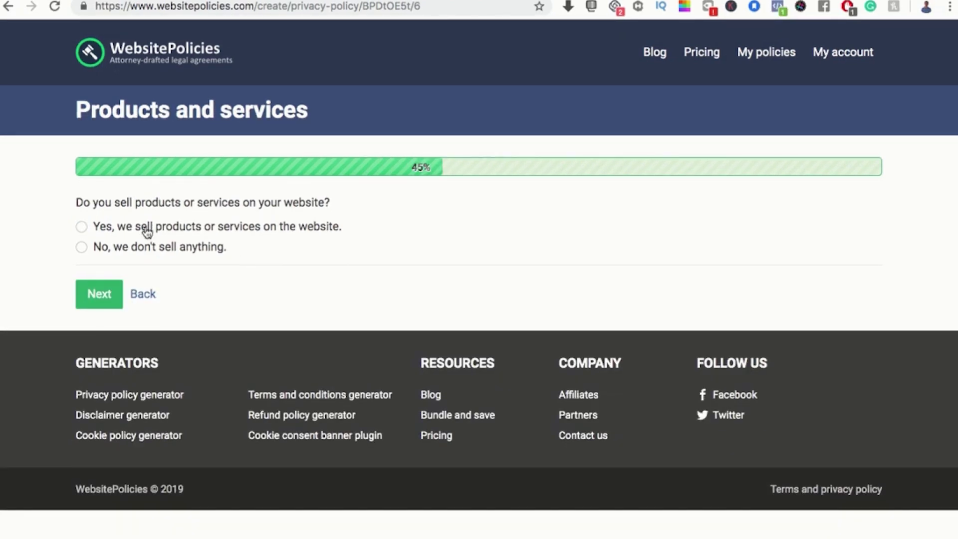
- Answer yes to selling products, offering third-party products and sharing user information with those parties, and select payment via a remote third-party service
click(146, 230)
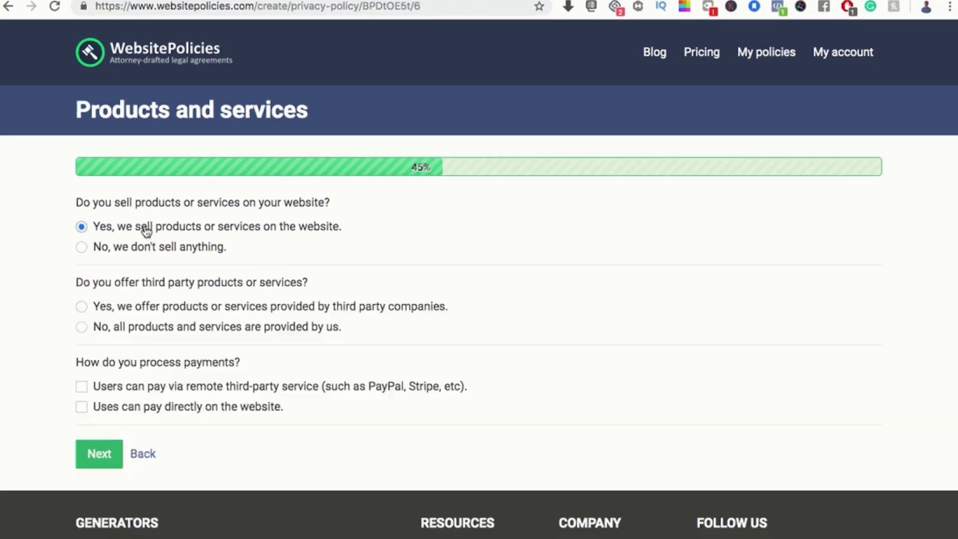
click(223, 309)
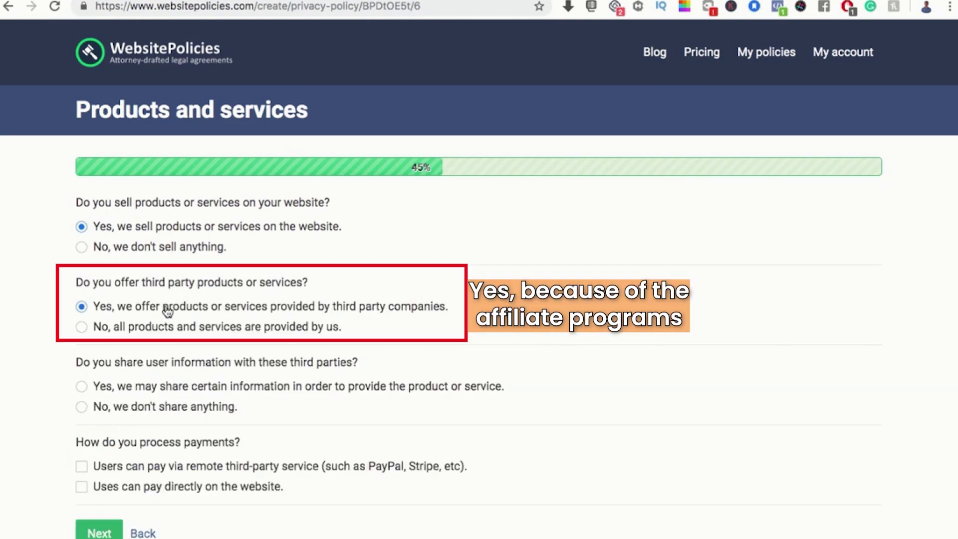
click(207, 388)
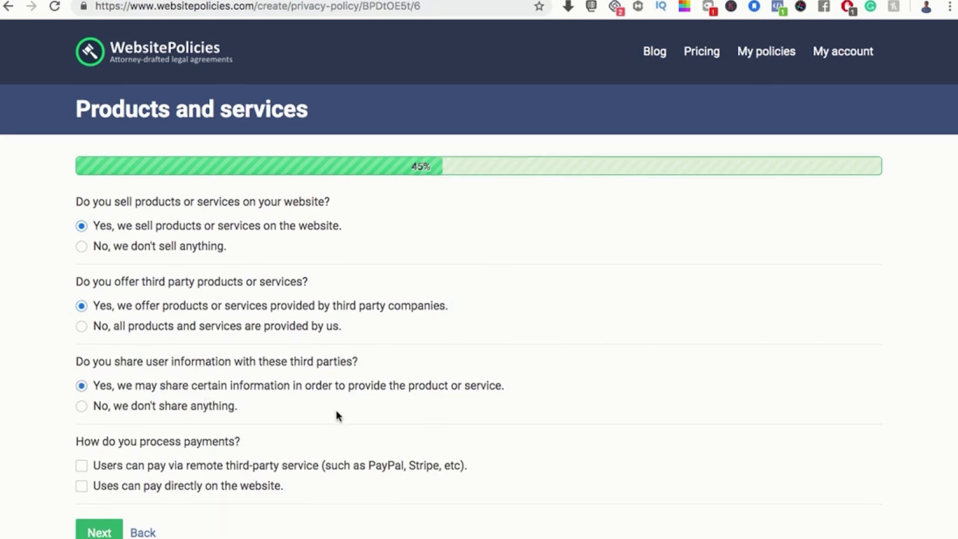
scroll(339, 414, down, 1)
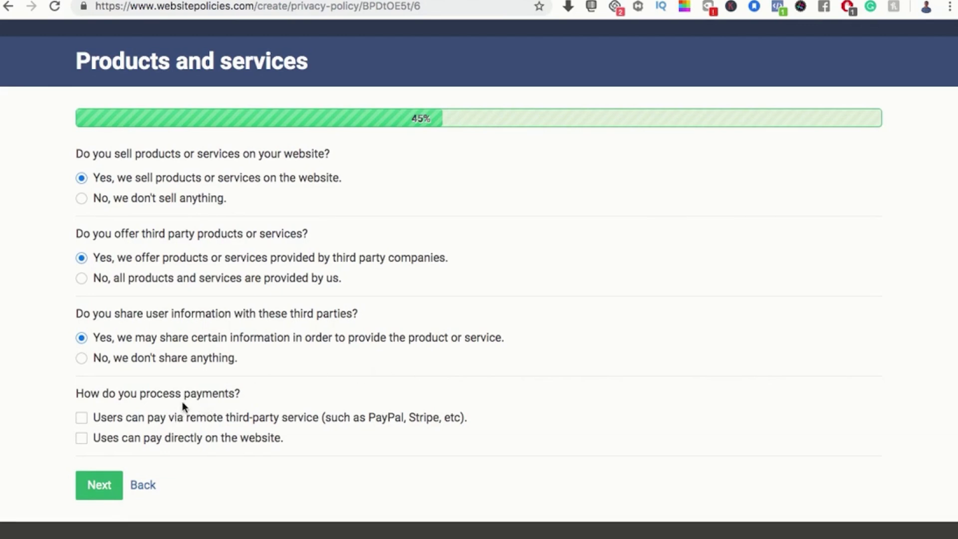
click(214, 423)
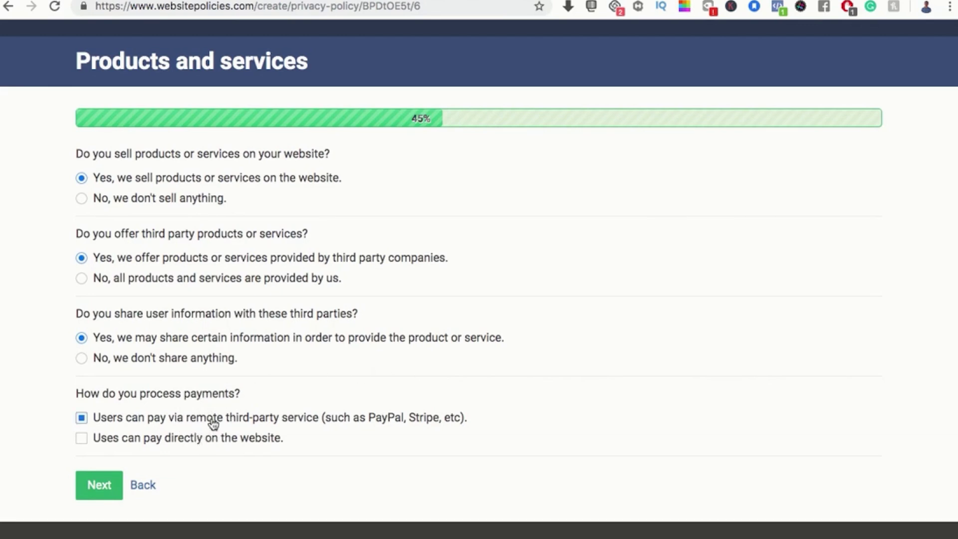
click(190, 442)
scroll(205, 390, down, 3)
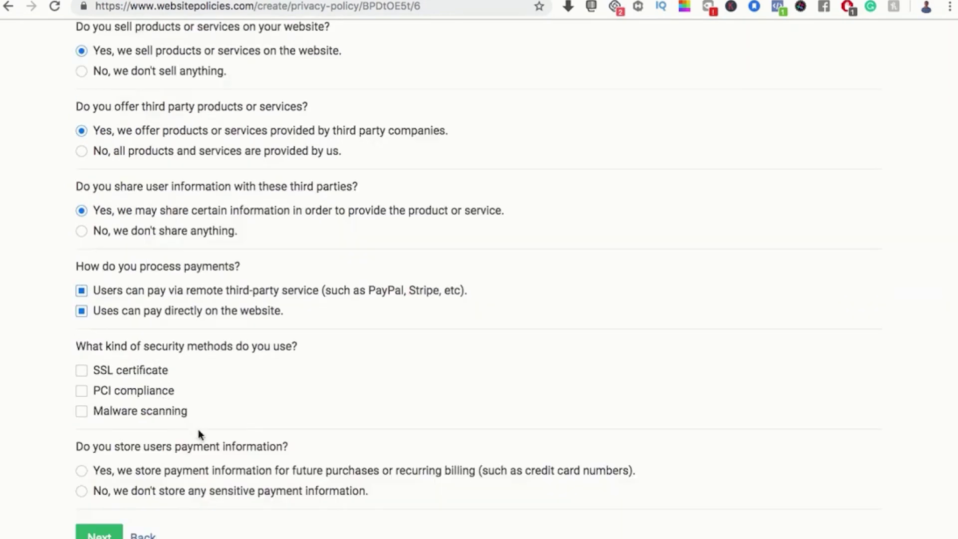
click(182, 317)
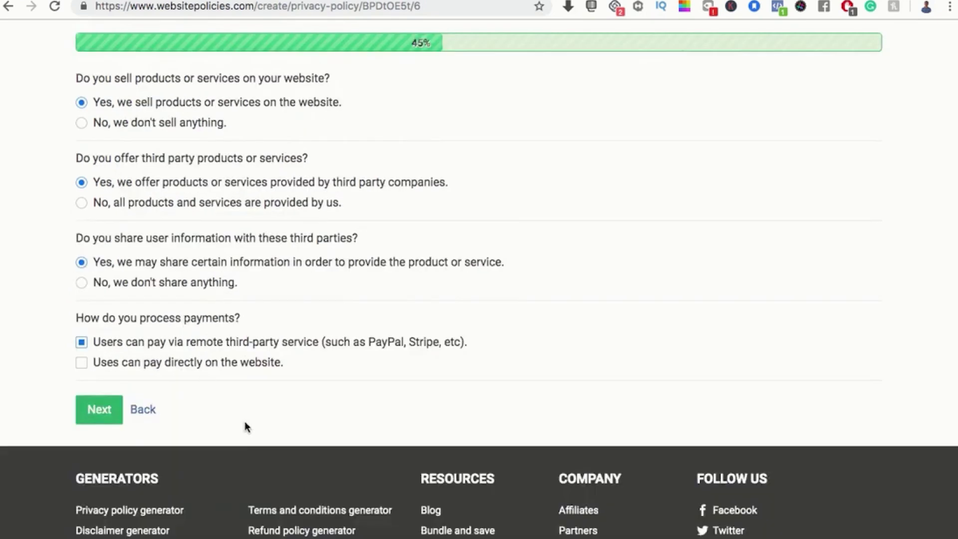
- Continue to the tracking questions and state that cookies are used, refusing them won't affect user experience, and "do not track" signals are respected
click(102, 411)
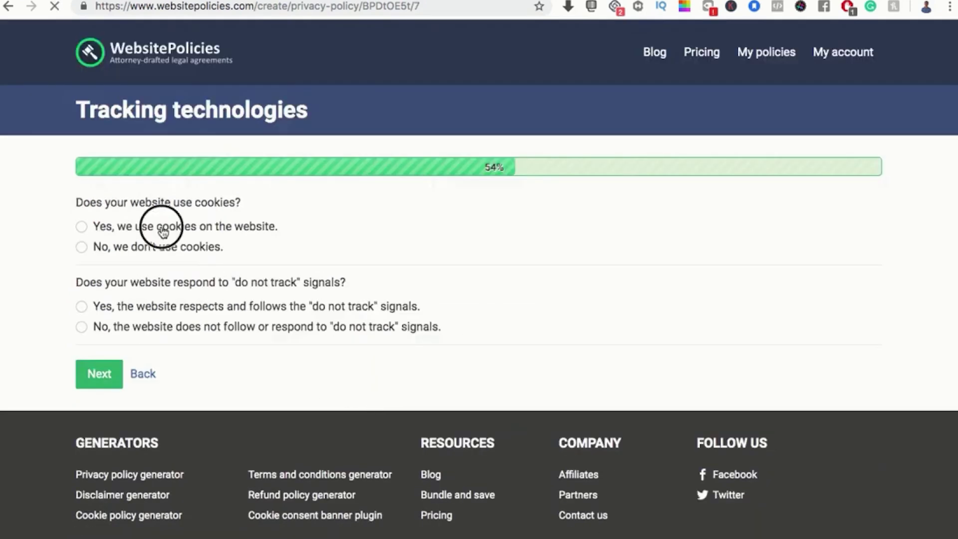
click(159, 227)
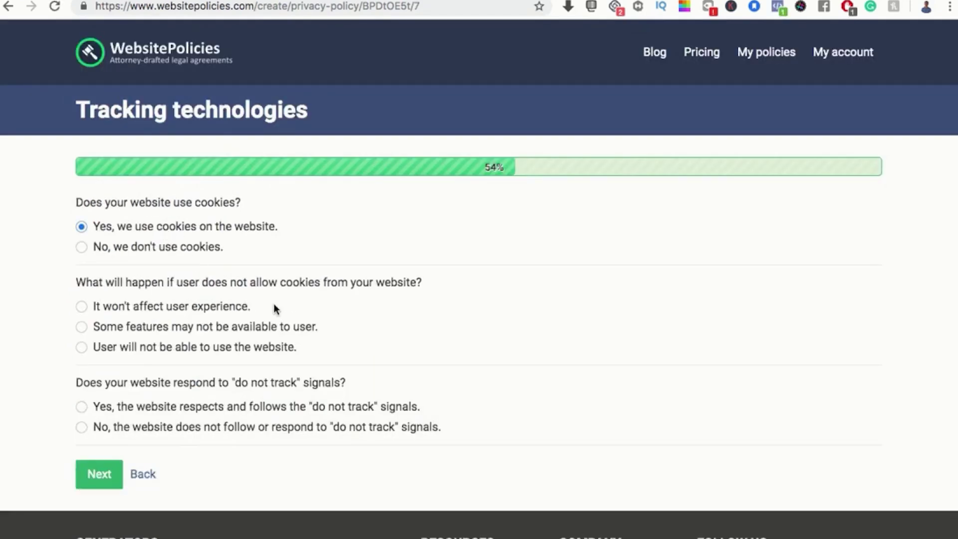
click(222, 310)
click(212, 413)
click(100, 474)
- Declare affiliate links, no ads, opt-in newsletters via a third-party service with an unsubscribe link, and targeted advertising based on collected data
click(184, 226)
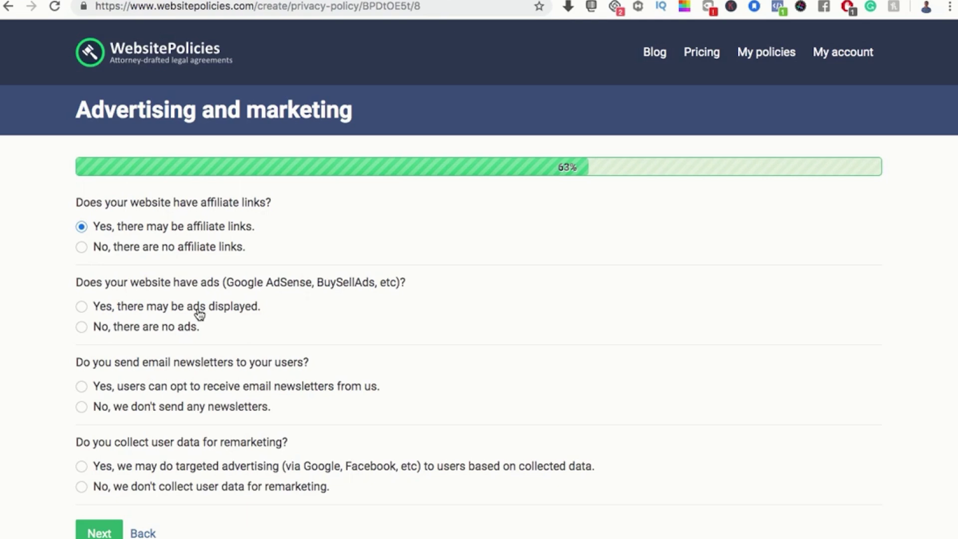
click(182, 329)
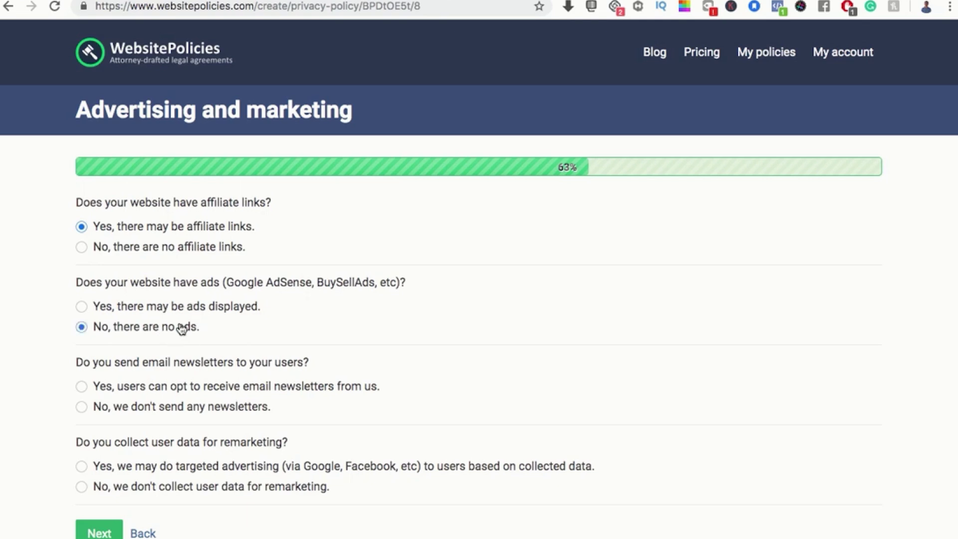
click(204, 387)
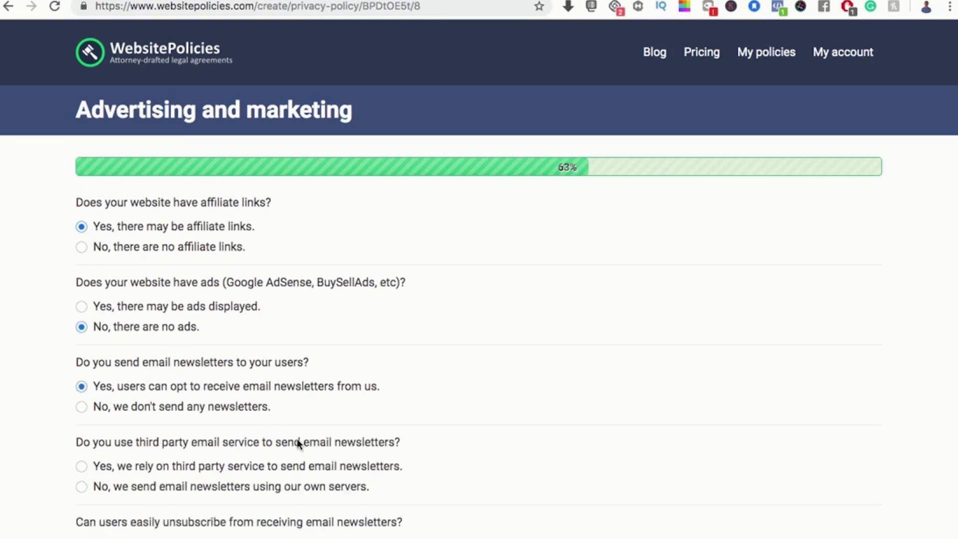
scroll(292, 436, down, 2)
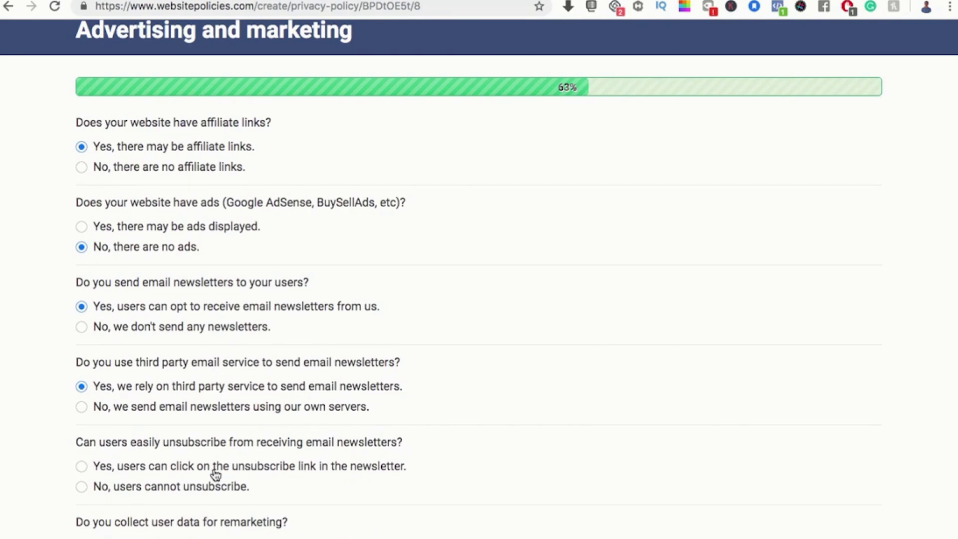
scroll(216, 474, down, 2)
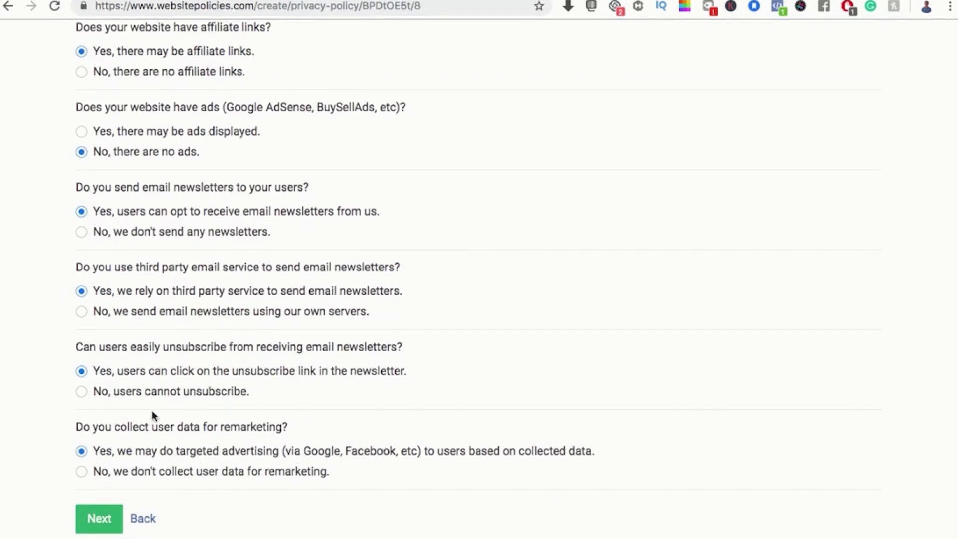
- Submit the advertising answers, choose to include the clauses required for GDPR compliance, and continue to the information security questions
key(Return)
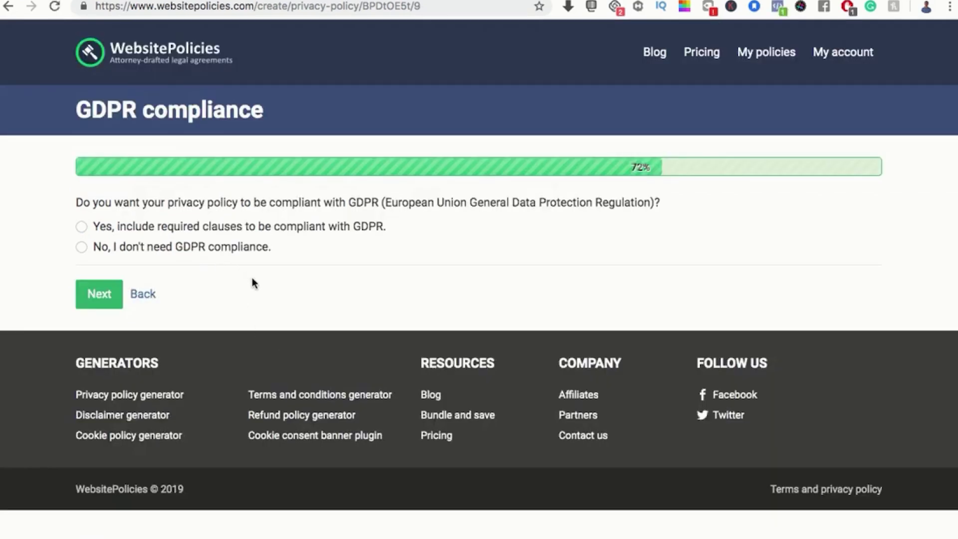
click(260, 230)
click(102, 297)
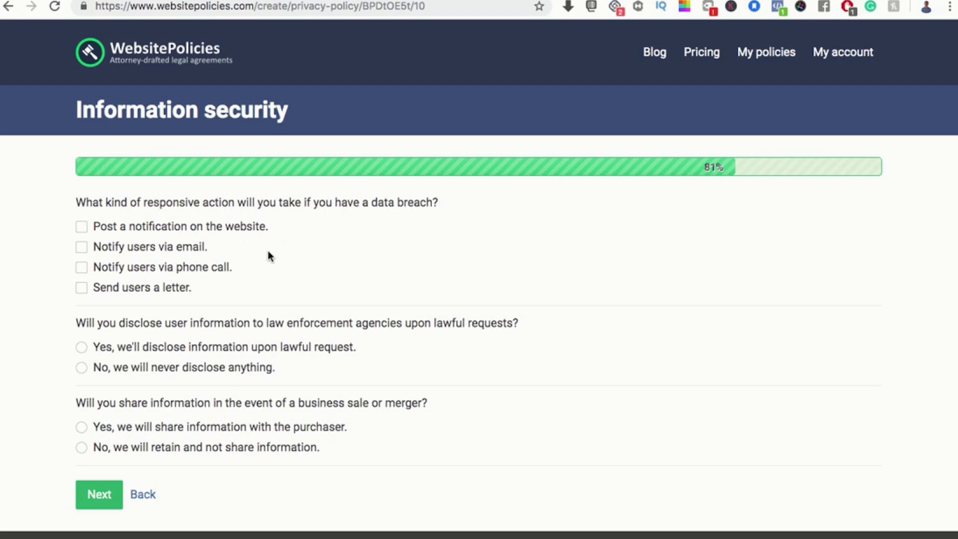
- Choose email notification for data breaches, disclosure upon lawful request and sharing information with a business purchaser, and submit the information security answers
click(180, 251)
click(181, 248)
click(178, 249)
click(177, 230)
click(246, 234)
click(251, 356)
click(273, 434)
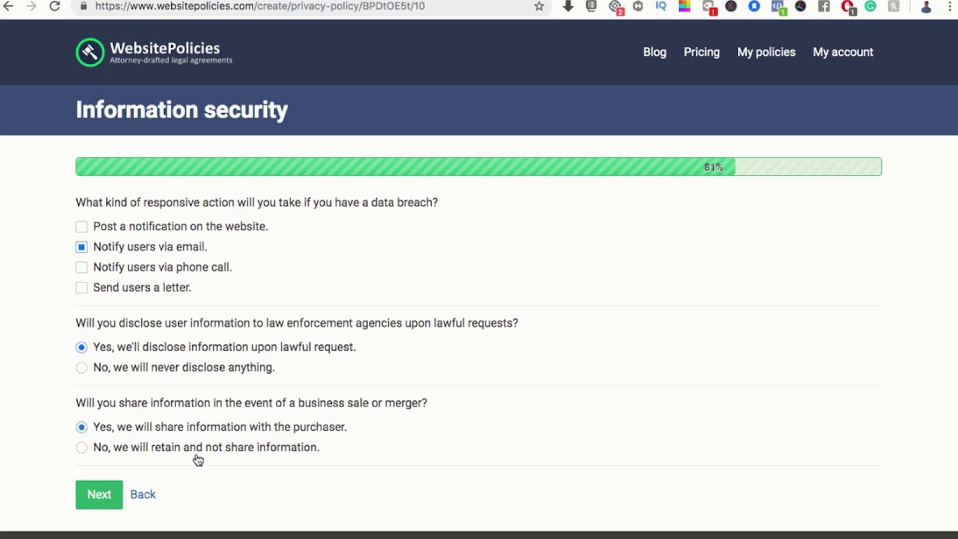
click(102, 501)
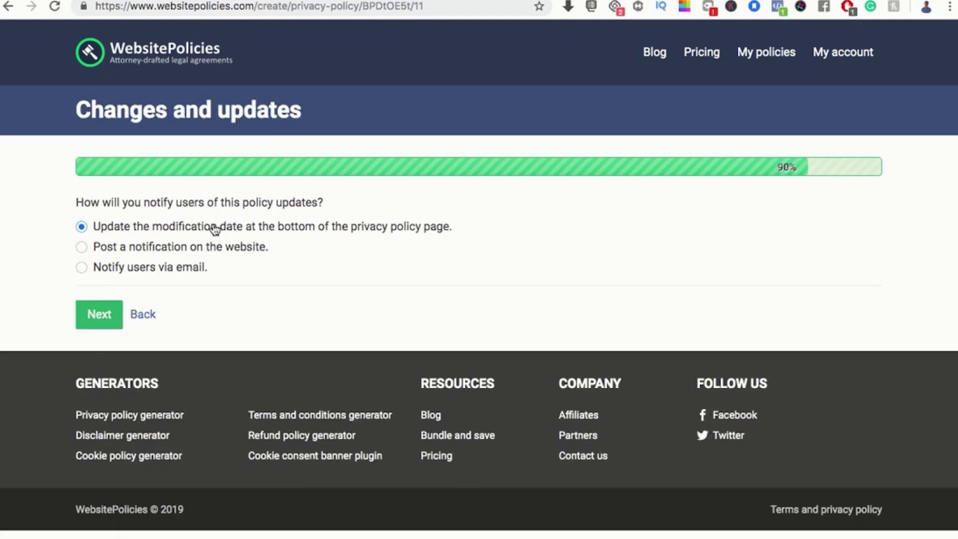
- Accept updating the modification date as the policy-update notice, agree to the terms of service, and create the privacy policy
click(97, 320)
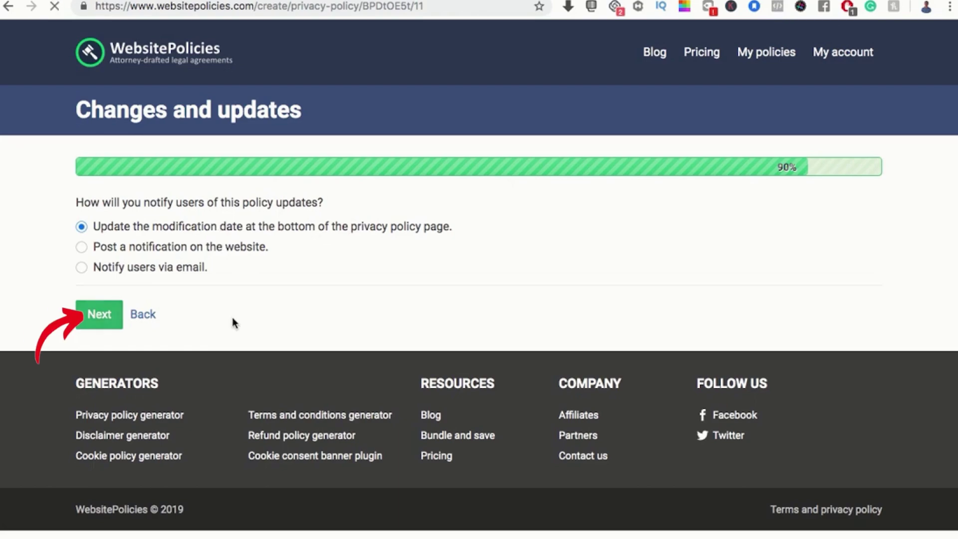
click(82, 321)
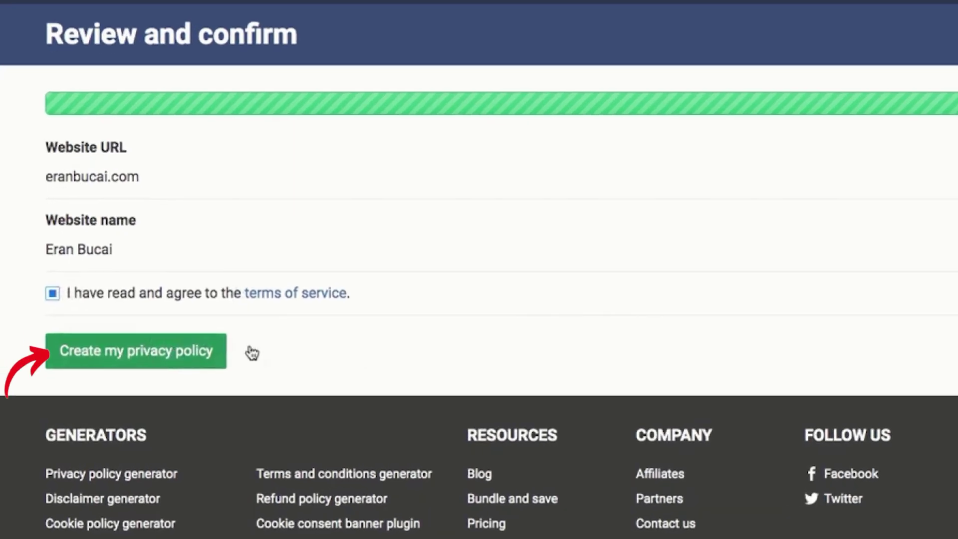
click(198, 353)
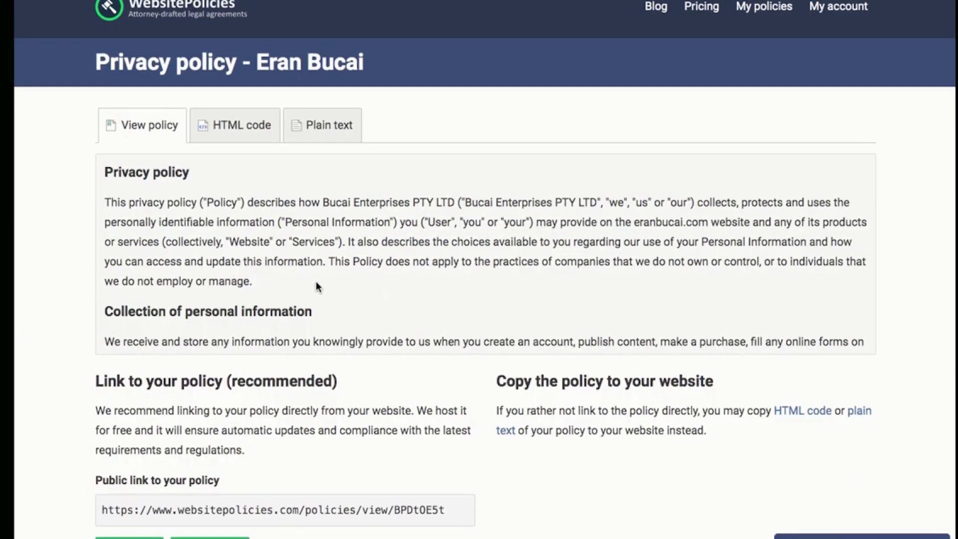
- Review the generated privacy policy in its formatted, HTML code and plain text versions
scroll(317, 289, down, 5)
scroll(418, 294, down, 10)
scroll(418, 294, up, 10)
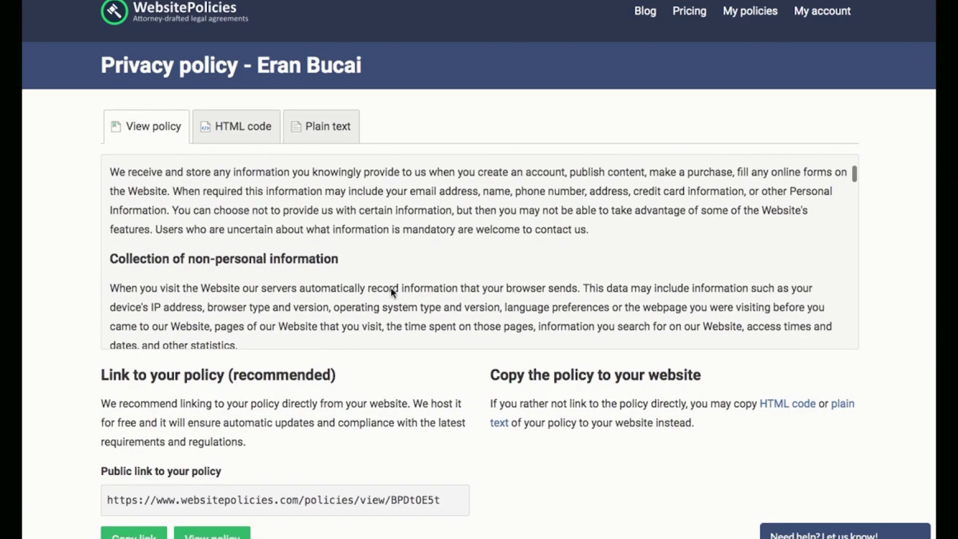
click(264, 137)
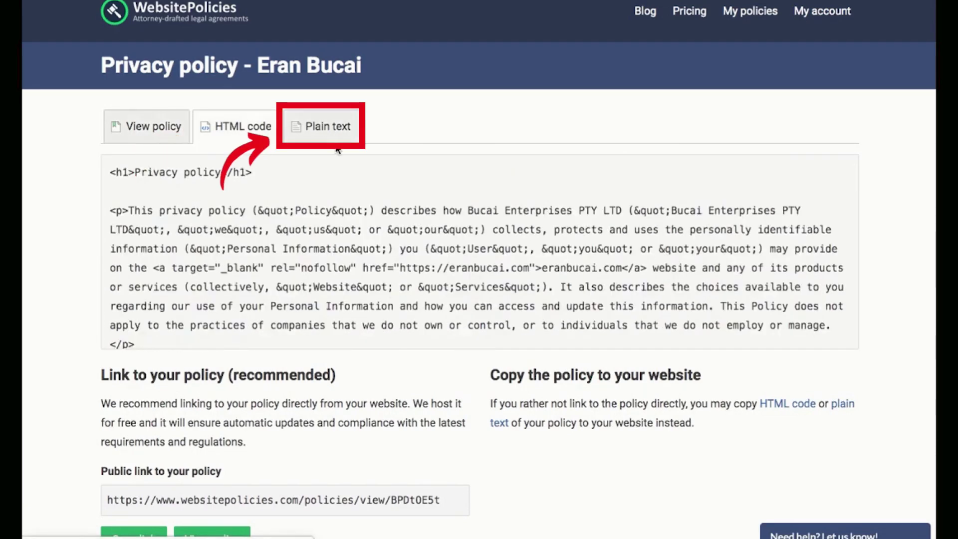
click(329, 131)
click(159, 132)
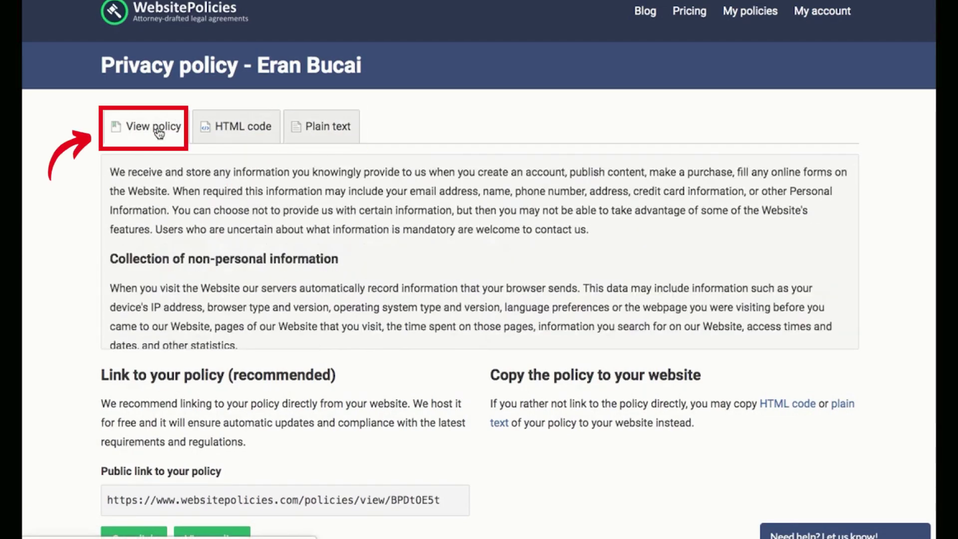
- Select the generated privacy policy text from its heading onward for copying
scroll(182, 211, up, 3)
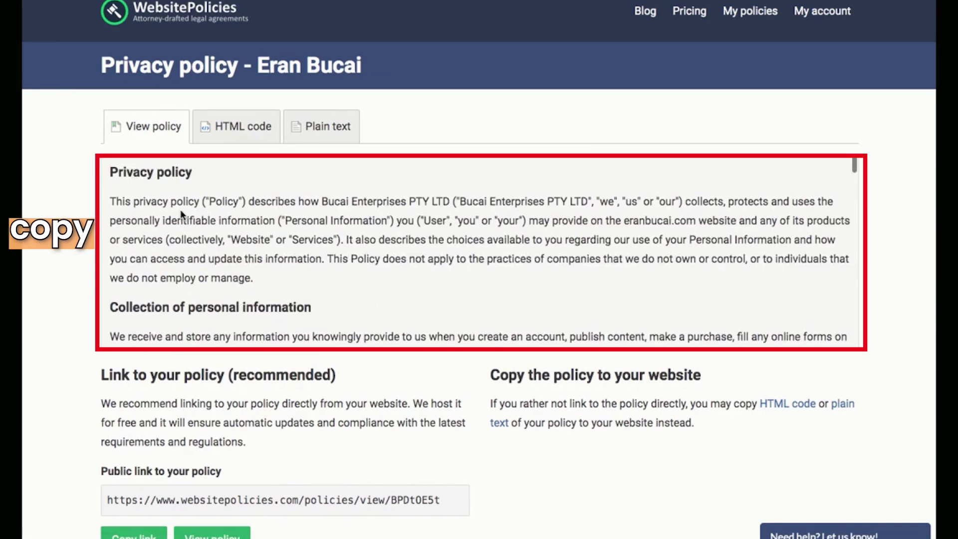
drag(116, 173, 355, 406)
drag(368, 332, 115, 172)
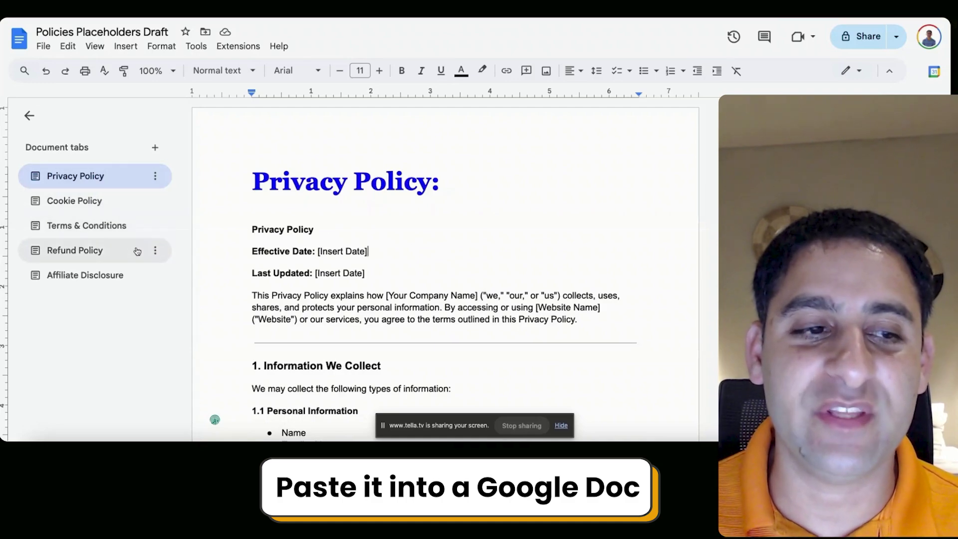
- In the Policies Placeholders Draft Google Doc, look at the Affiliate Disclosure section and return to the Privacy Policy section
click(129, 281)
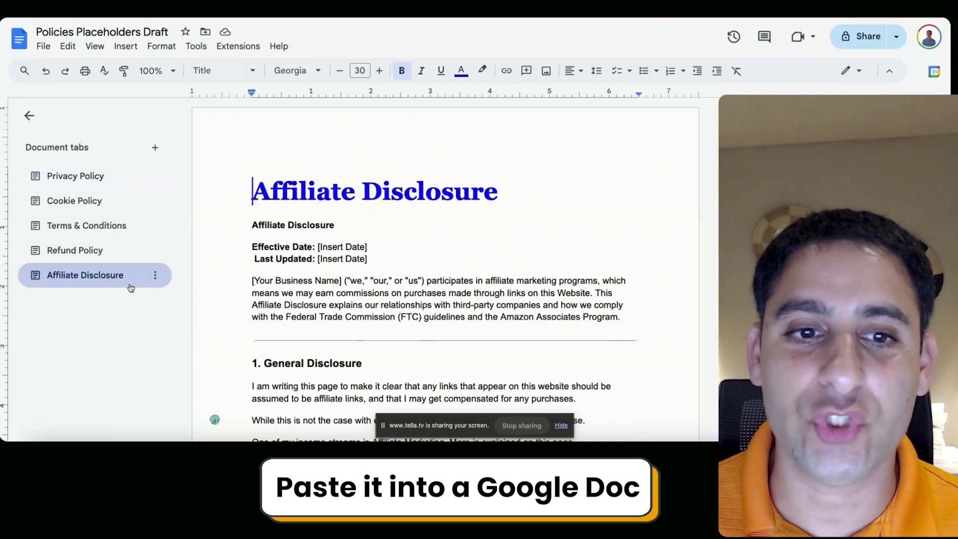
scroll(332, 294, down, 10)
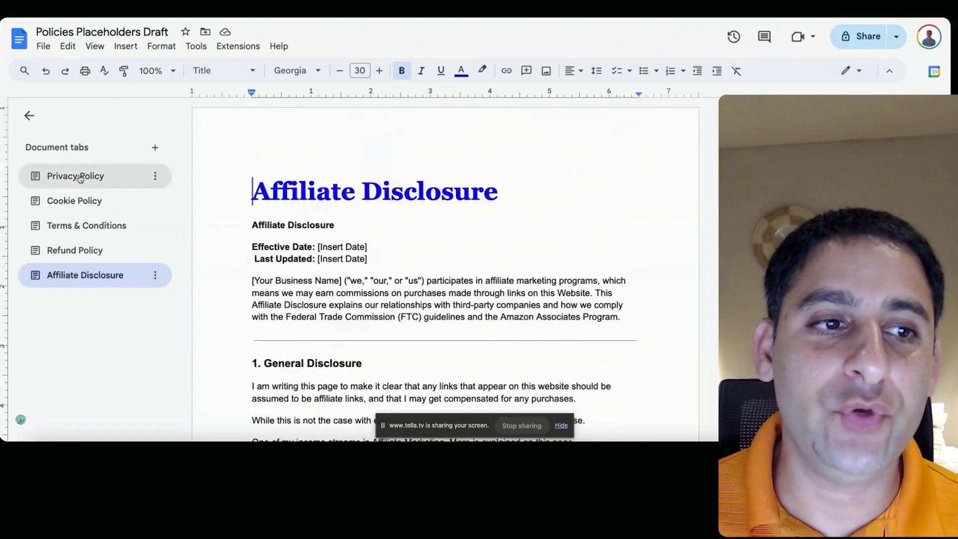
click(80, 178)
- Switch to Systeme.io and open the list of pages for the blog "EranTemplates.com | Website Template"
key(ctrl+Tab)
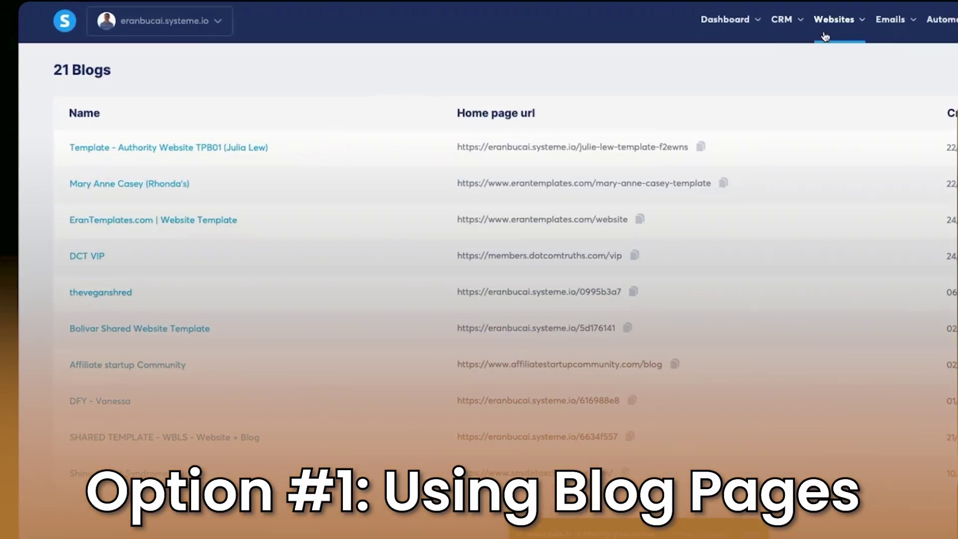
click(843, 25)
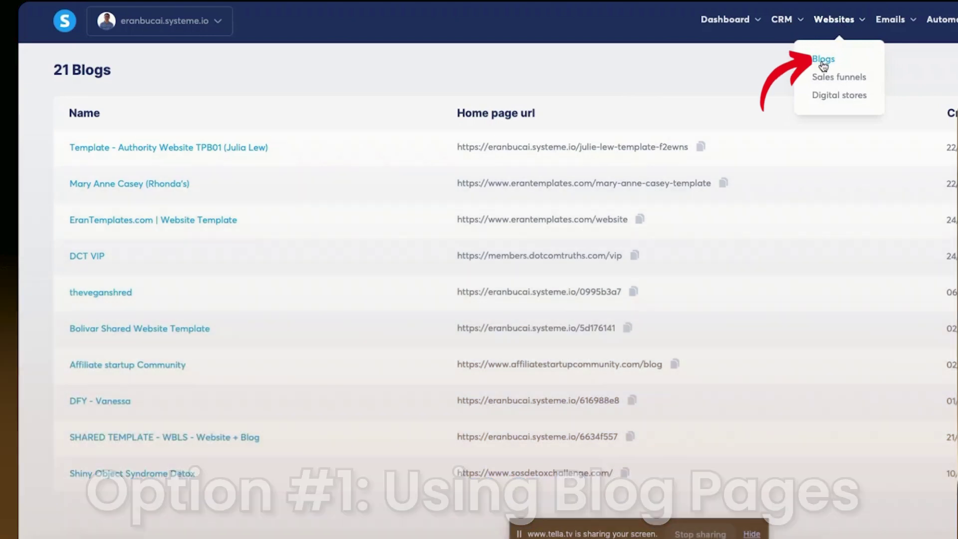
click(824, 60)
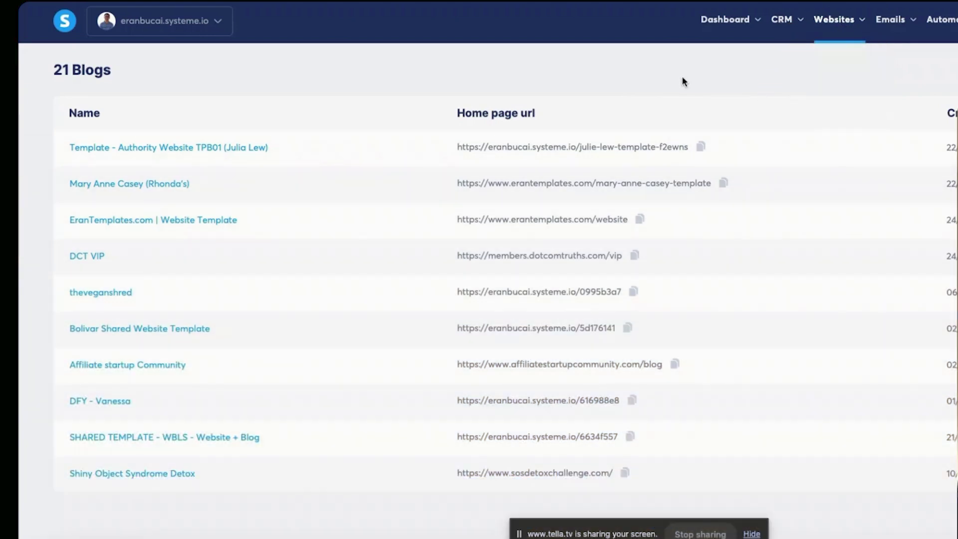
click(213, 227)
click(142, 122)
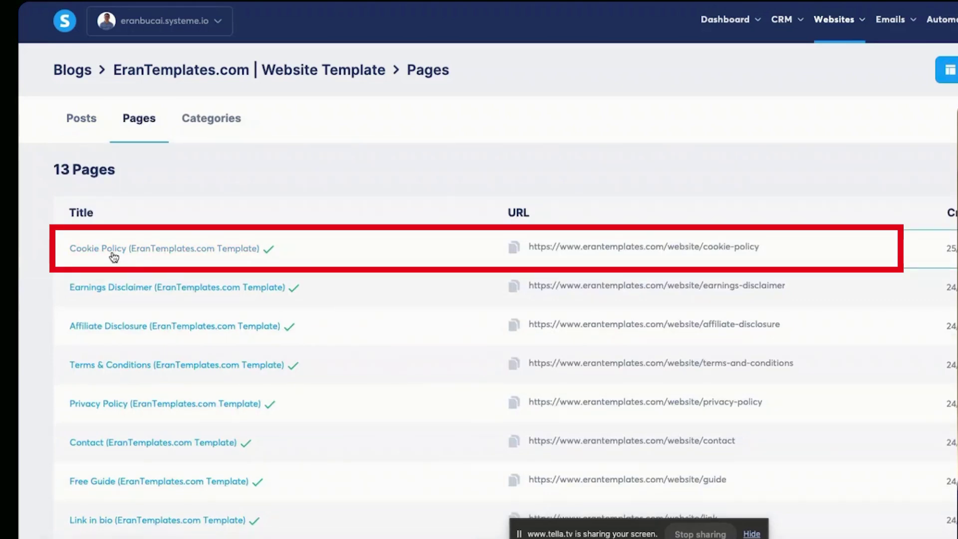
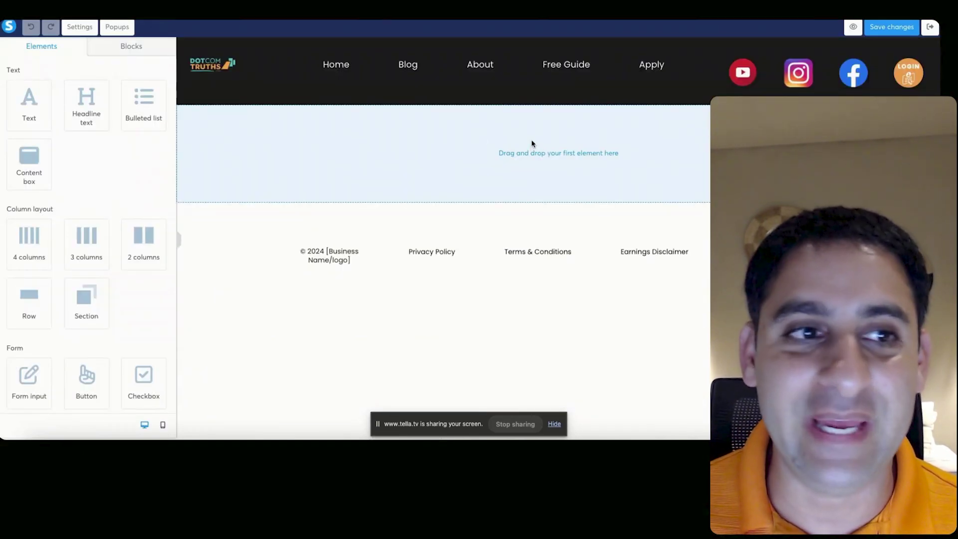
- Add a headline element to the empty section of the page and set its text to "Cookie Policy"
drag(91, 110, 452, 160)
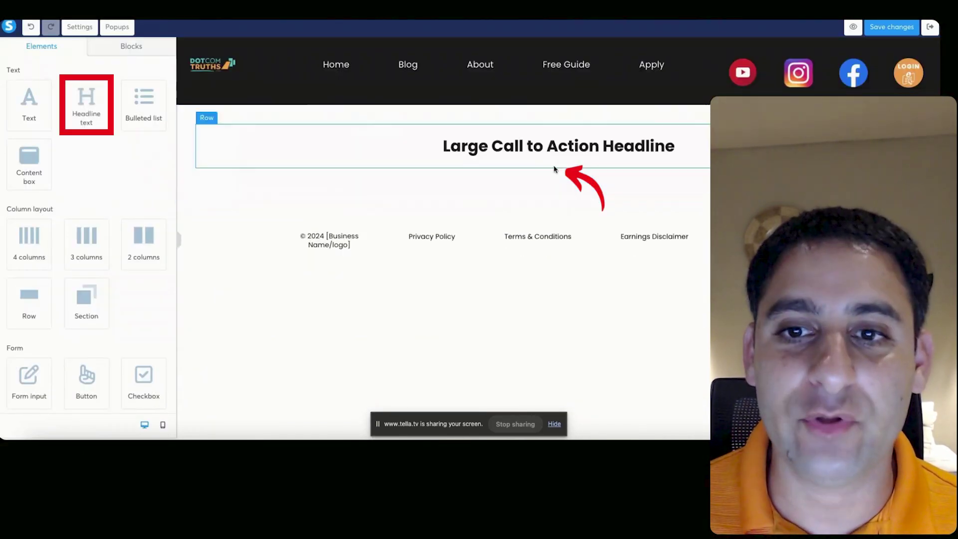
click(540, 147)
key(ctrl+a)
text(C)
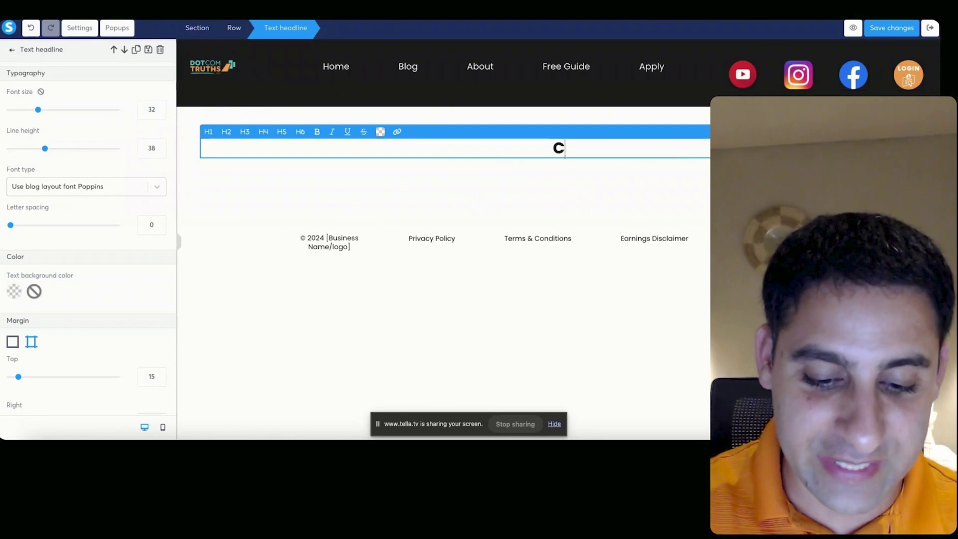
text(ookie Policy)
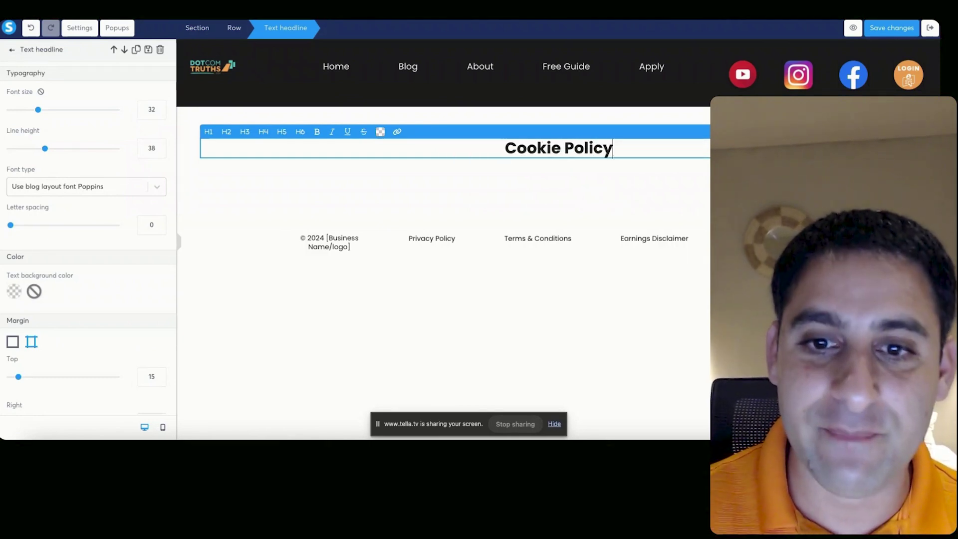
click(232, 163)
- Add a text element below the Cookie Policy headline and align its text left
drag(21, 109, 433, 149)
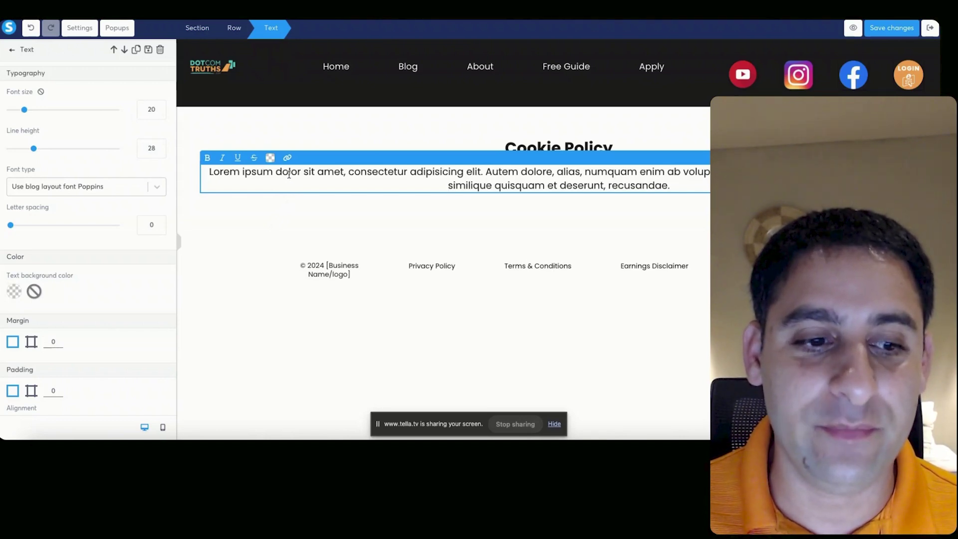
scroll(99, 349, down, 3)
click(41, 341)
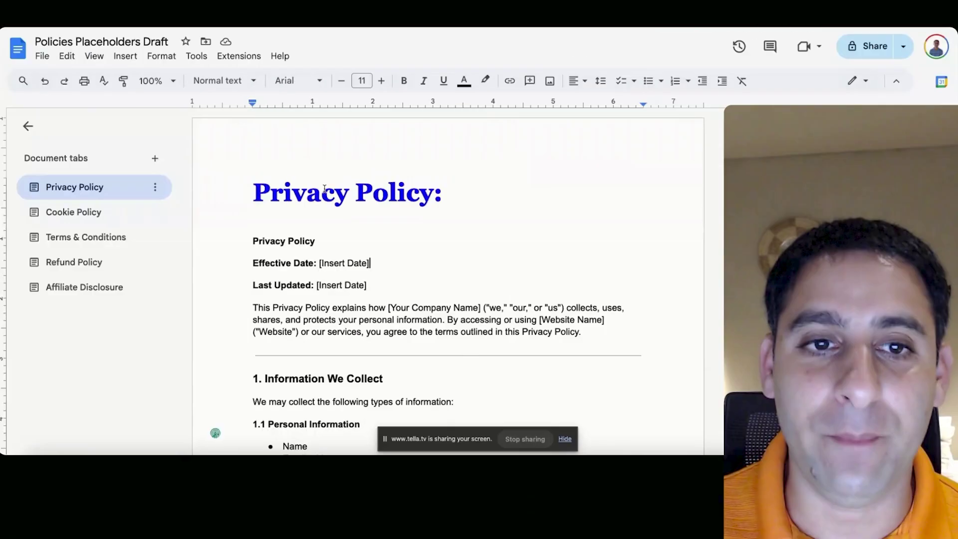
- Switch to the Policies Placeholders Draft Google Doc and copy the Cookie Policy text from the Effective Date line onward
click(54, 215)
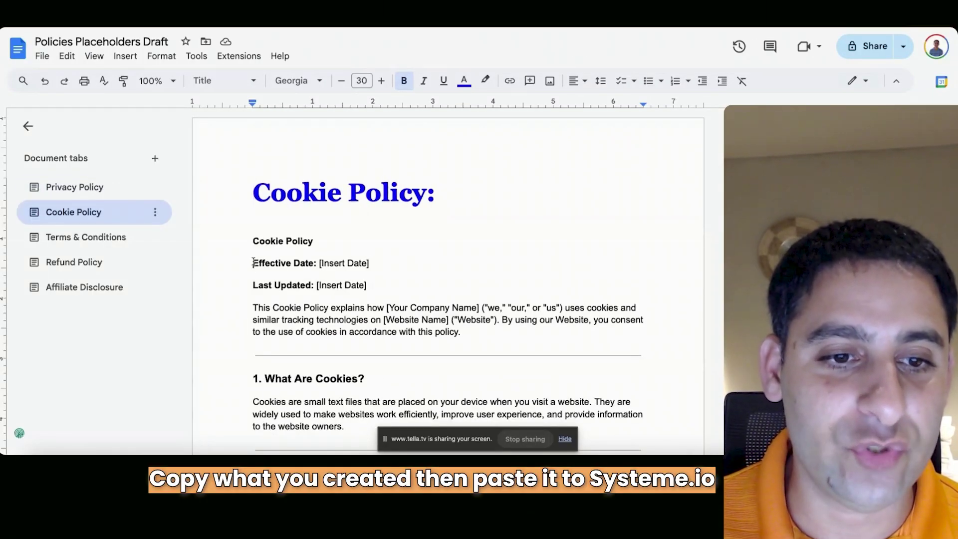
drag(253, 263, 356, 266)
scroll(391, 344, down, 3)
click(391, 343)
scroll(399, 343, down, 18)
scroll(424, 341, down, 3)
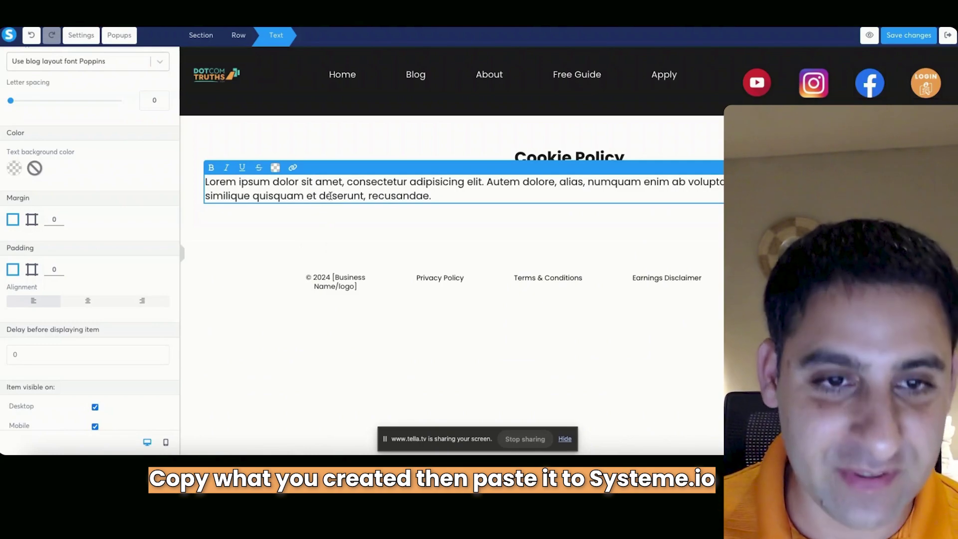
- In the Systeme.io page editor, replace the placeholder text below the headline with the copied cookie policy
key(ctrl+a)
key(ctrl+v)
scroll(351, 204, up, 10)
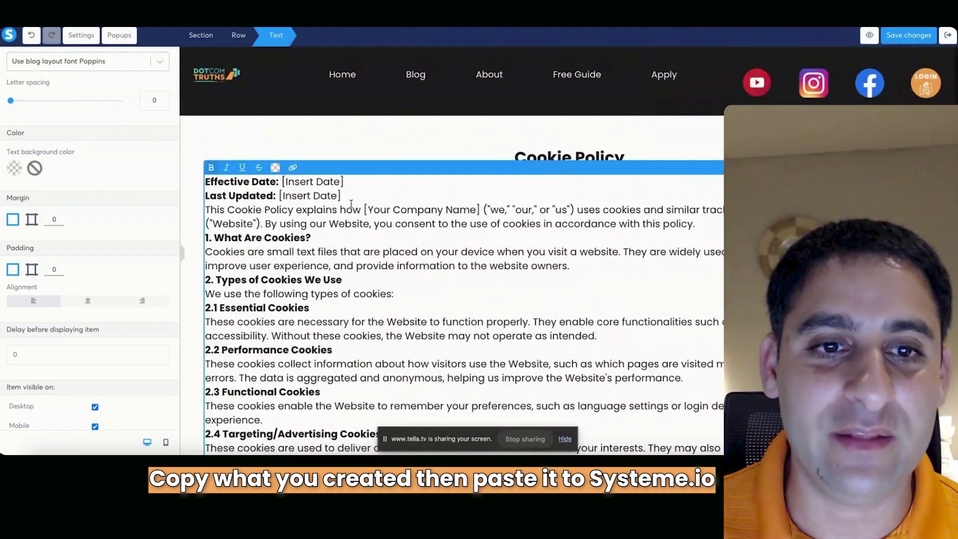
- Insert a blank line after the Effective Date line, the Last Updated line and the introductory paragraph
click(361, 180)
key(Return)
click(353, 209)
key(Return)
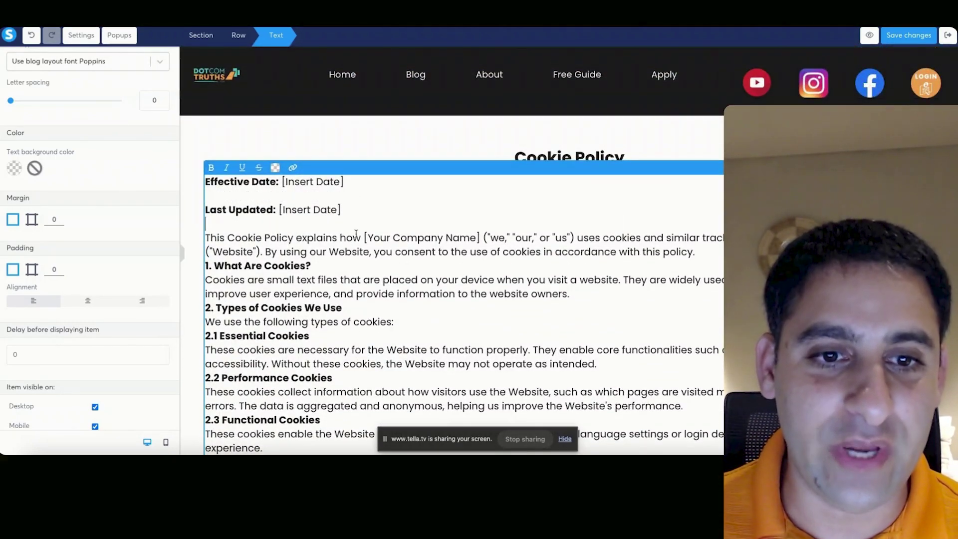
click(699, 252)
key(Return)
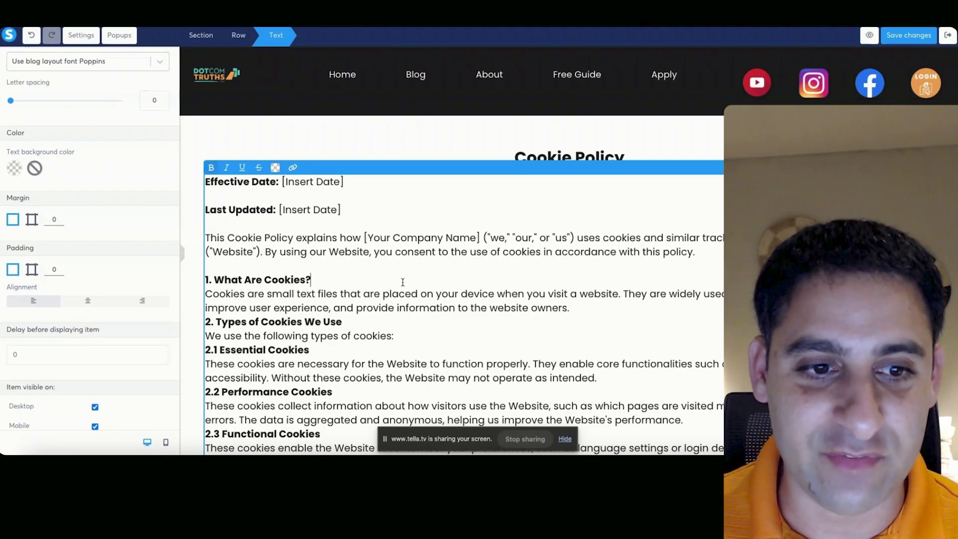
- Insert a blank line after the heading "1. What Are Cookies?" and after its paragraph
key(Return)
click(589, 322)
key(Return)
- Insert blank lines after the "2. Types of Cookies We Use" heading, its introductory line, and the "2.1 Essential Cookies" heading and paragraph
scroll(434, 292, down, 2)
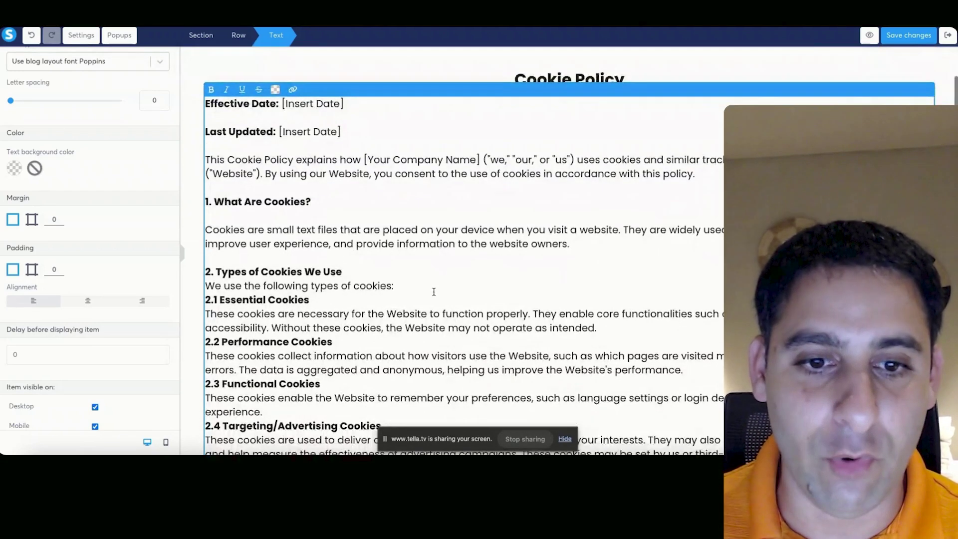
click(382, 275)
key(Return)
click(404, 296)
key(Return)
click(389, 327)
key(Return)
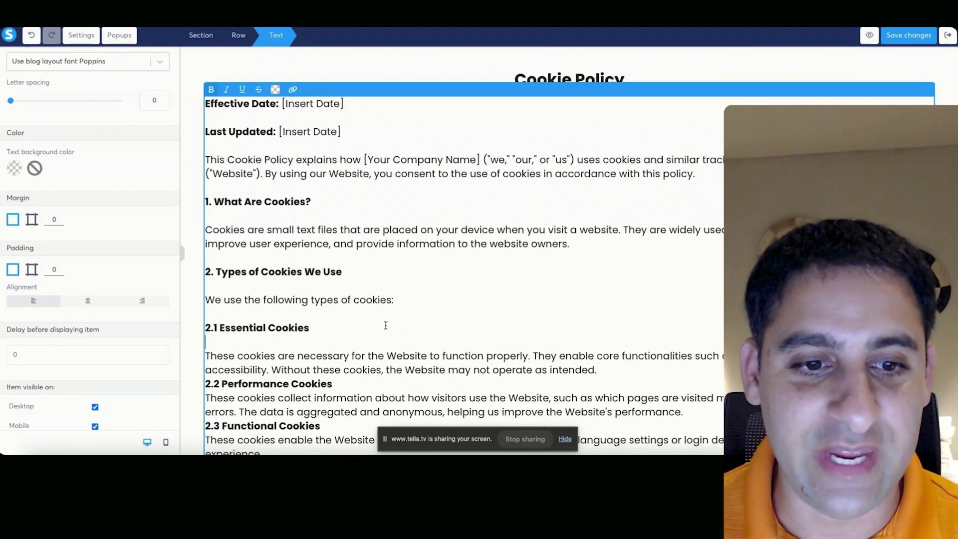
scroll(552, 322, down, 1)
click(613, 334)
key(Return)
- Insert a blank line after the "2.2 Performance Cookies" heading and after its paragraph
scroll(373, 271, down, 3)
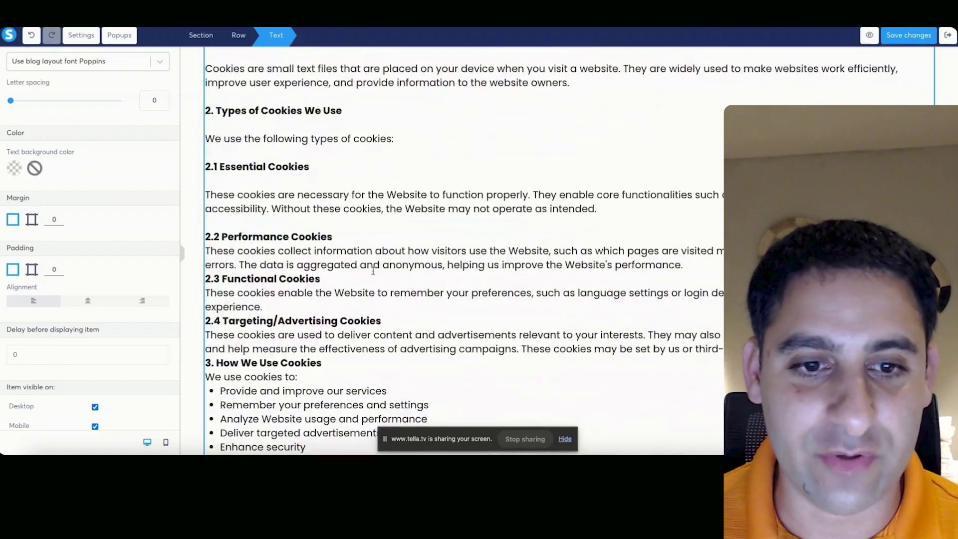
click(341, 243)
key(Return)
click(700, 282)
key(Return)
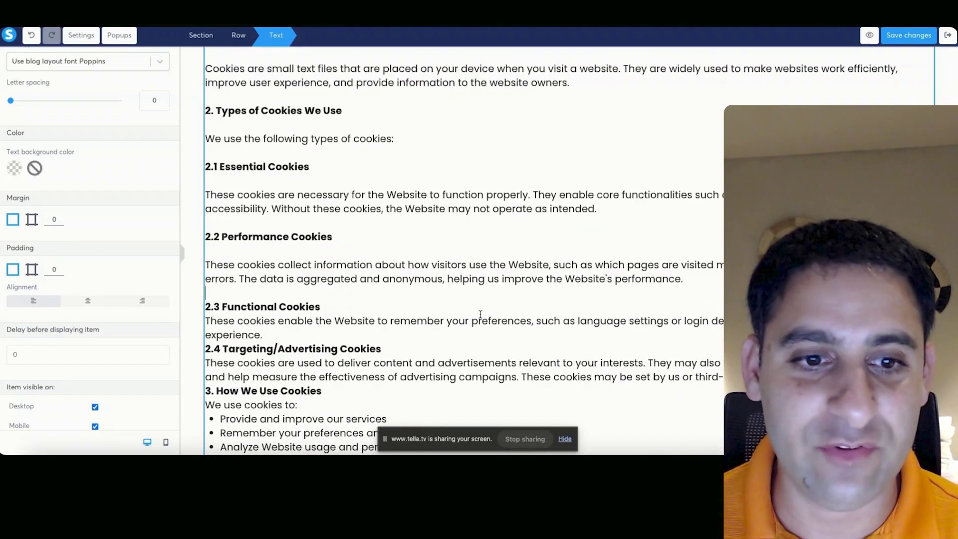
- Insert a blank line after the "2.3 Functional Cookies" heading and after its paragraph
scroll(479, 317, down, 1)
click(339, 276)
key(Return)
click(328, 319)
key(Return)
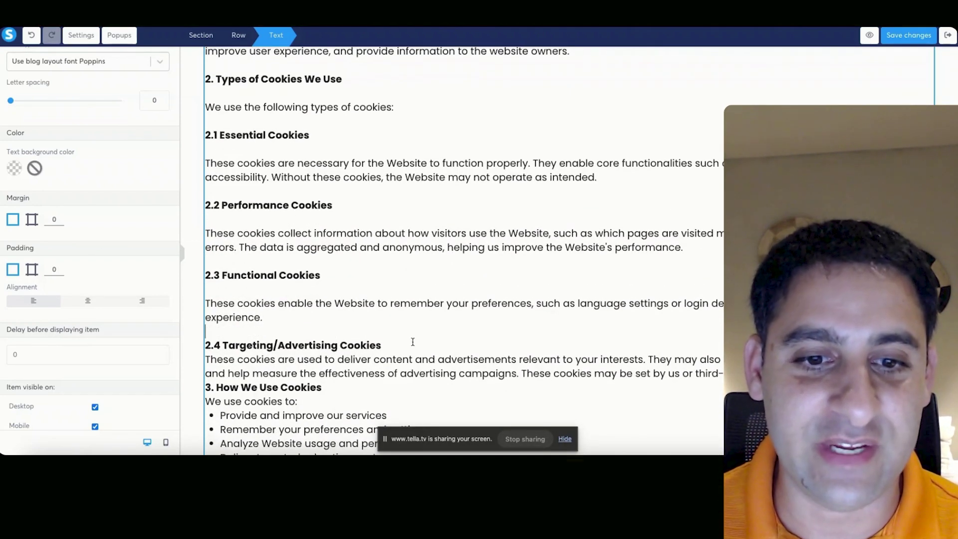
- Insert a blank line after the "2.4 Targeting/Advertising Cookies" heading and after its paragraph
click(384, 347)
key(Return)
scroll(387, 292, down, 3)
click(799, 276)
key(Return)
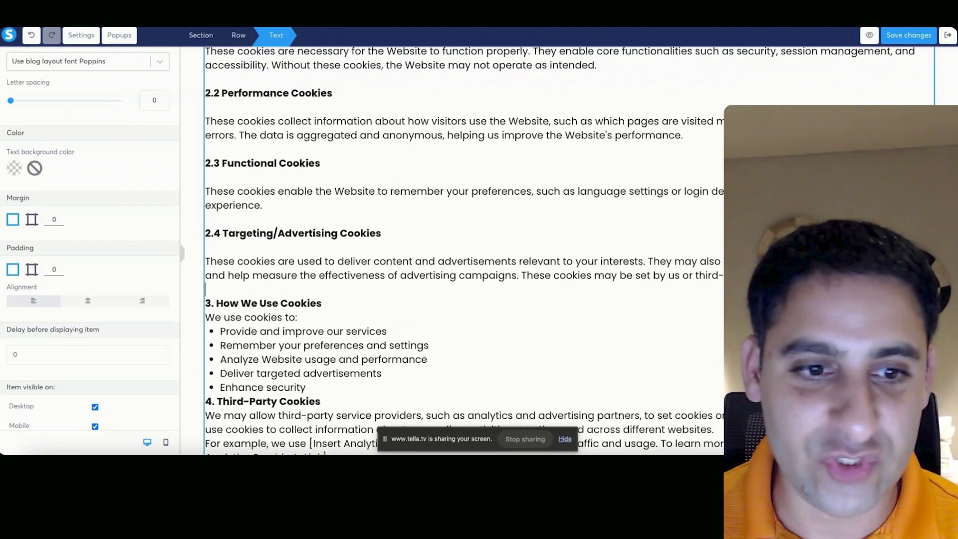
- Insert a blank line after the "3. How We Use Cookies" heading and after its bulleted list
scroll(464, 244, down, 3)
key(Return)
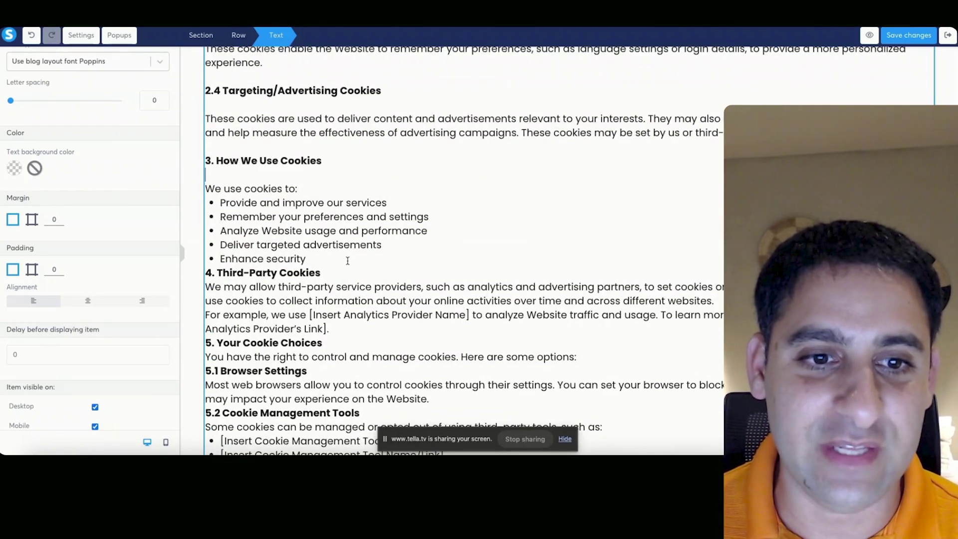
click(348, 262)
key(Return)
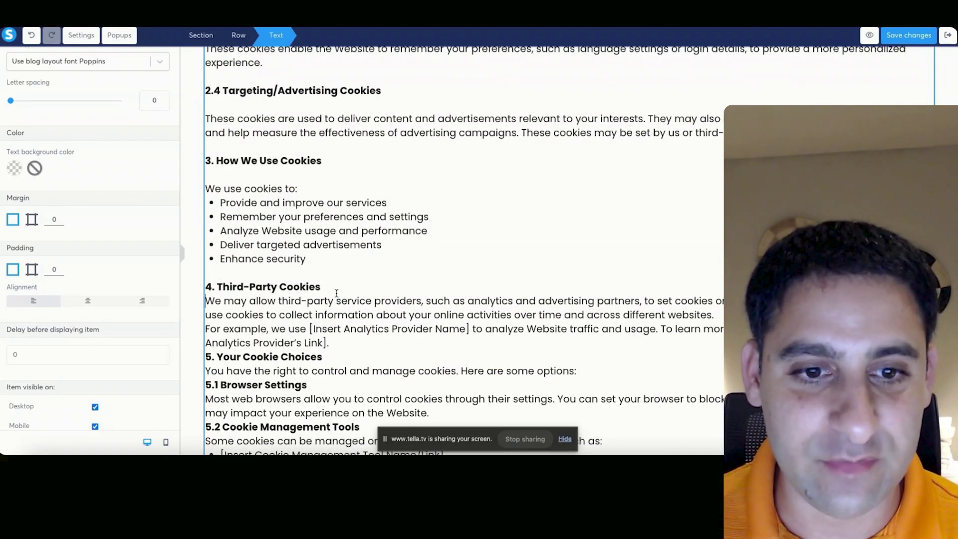
- Narrow the content width of the section holding the Cookie Policy text, save the page and exit the editor
click(199, 130)
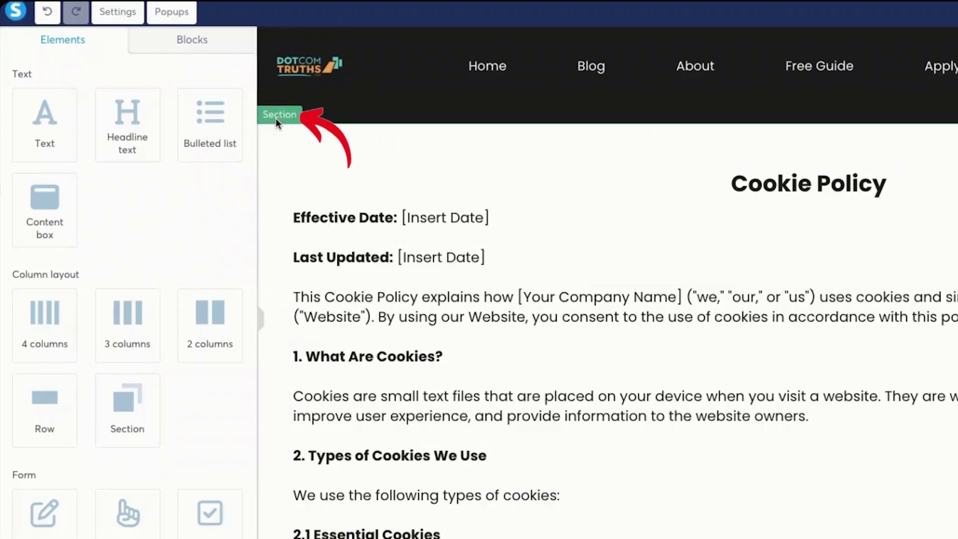
click(195, 106)
scroll(150, 325, down, 1)
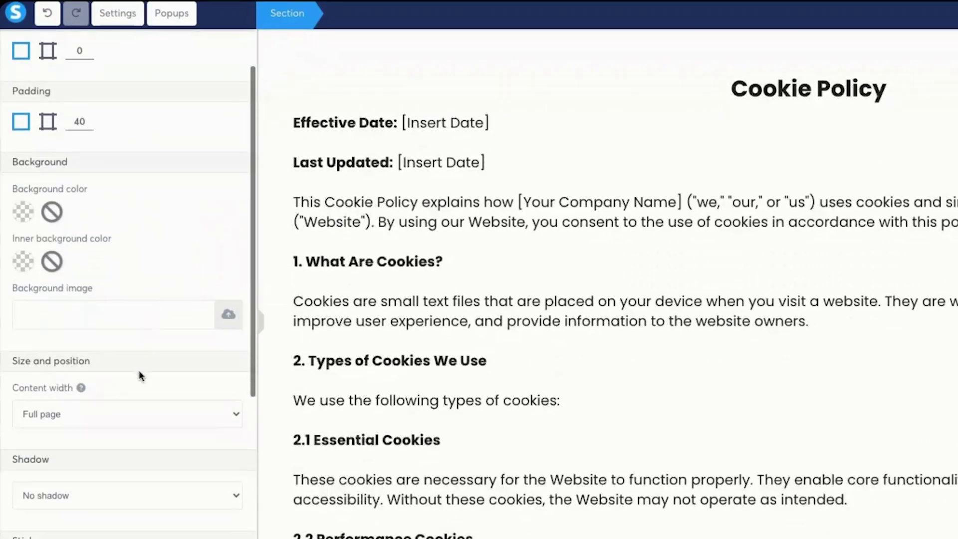
click(128, 414)
click(127, 426)
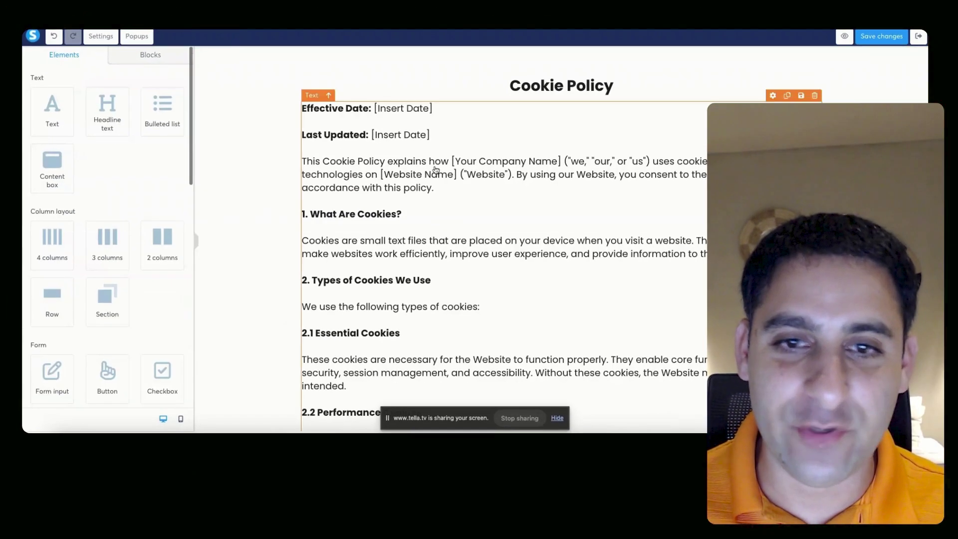
click(873, 36)
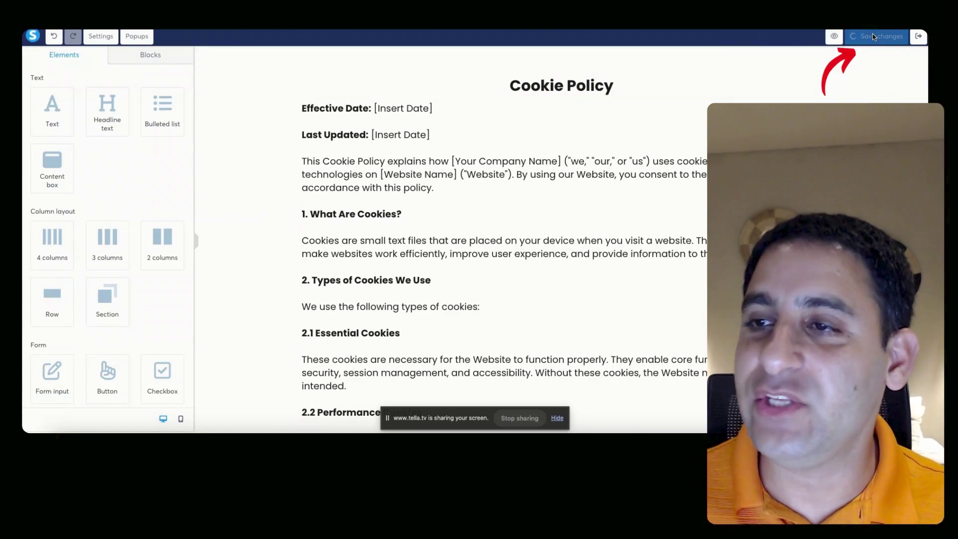
click(920, 37)
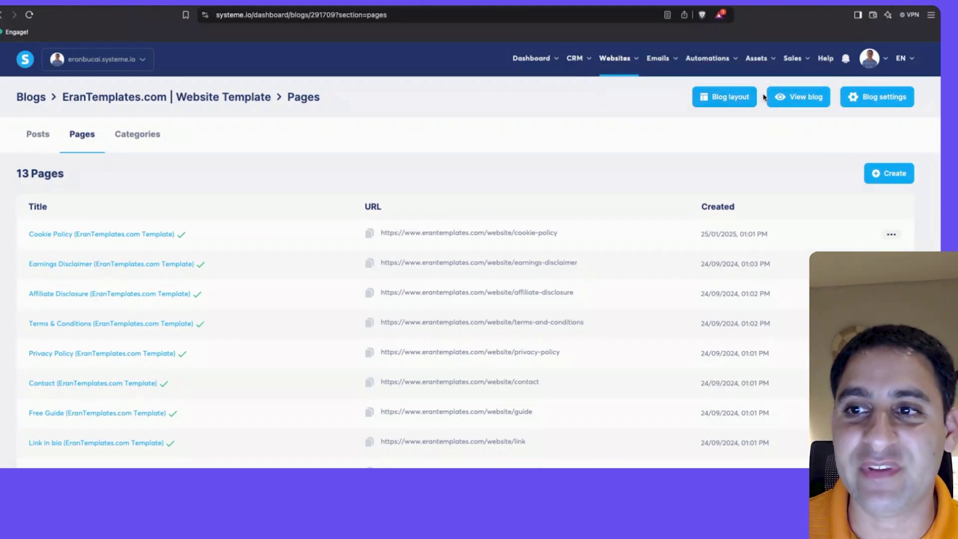
- In the blog layout's footer menu, link the Privacy Policy item to the Privacy Policy page as a Blog link
click(725, 100)
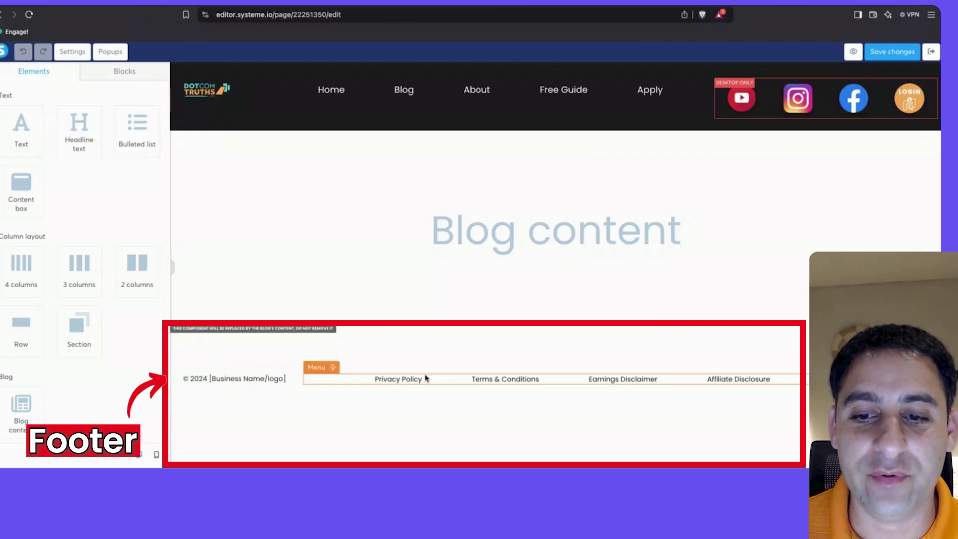
click(312, 369)
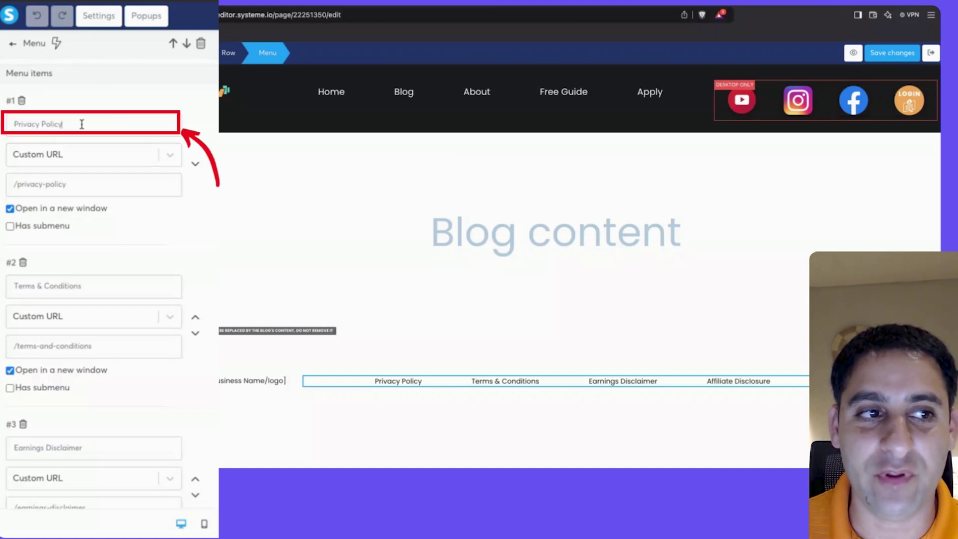
click(128, 155)
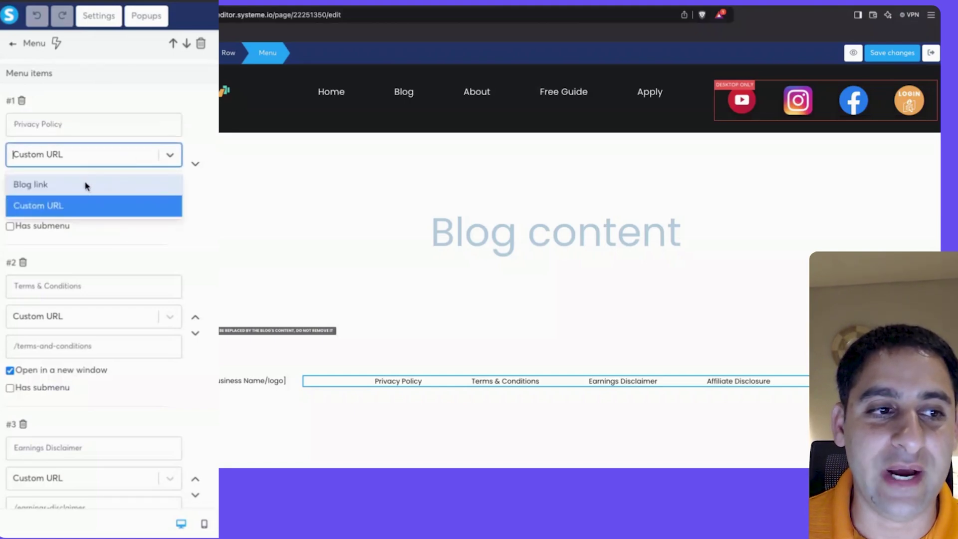
click(150, 246)
drag(88, 185, 1, 190)
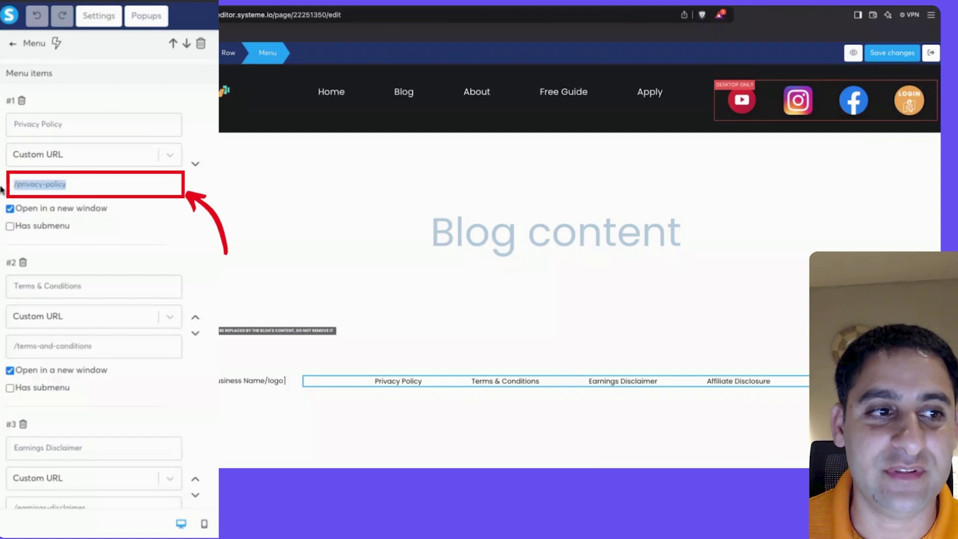
click(98, 157)
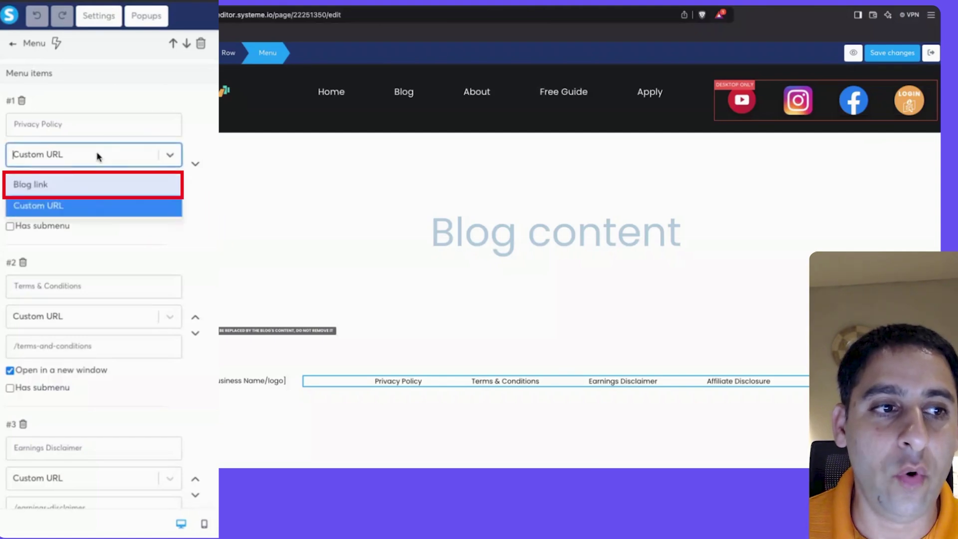
click(77, 186)
click(76, 186)
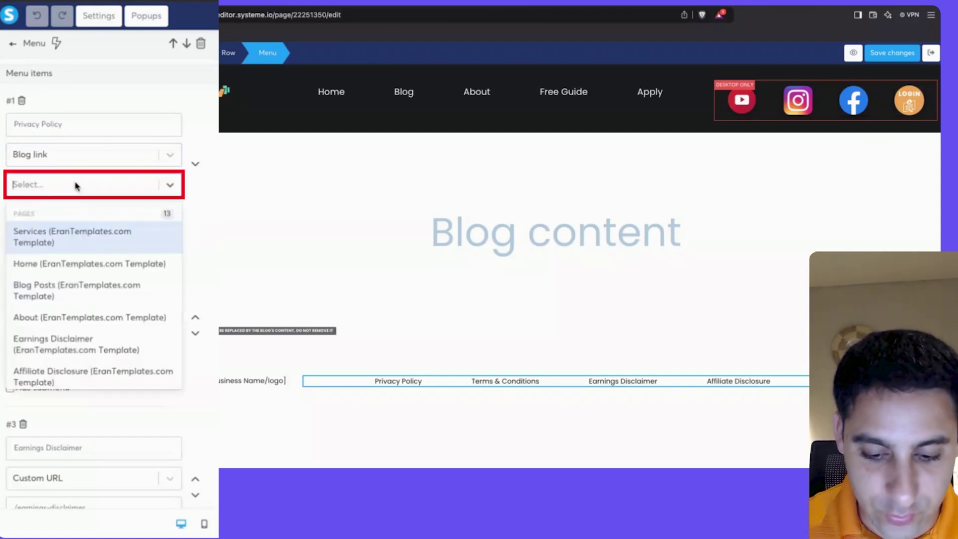
text(priv)
click(69, 233)
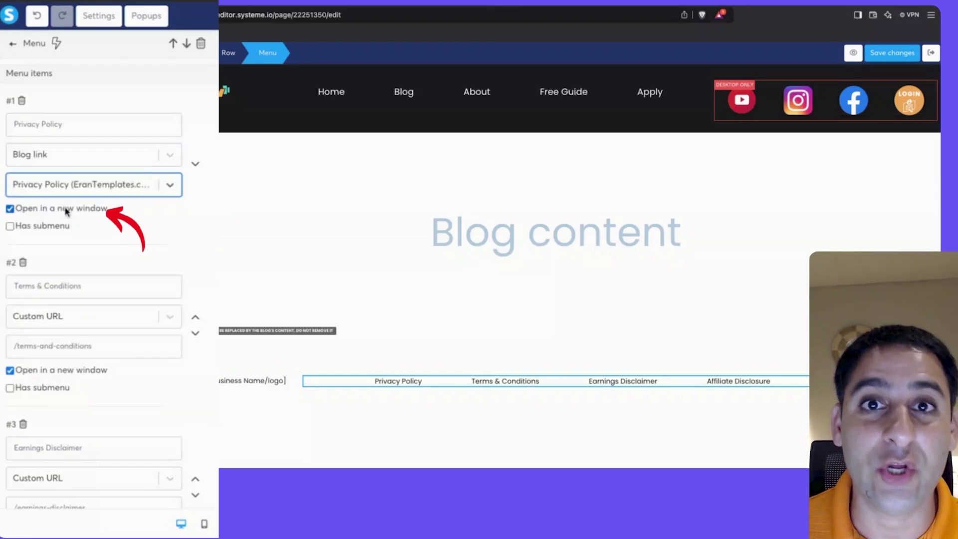
- Change the footer menu's Terms & Conditions item to a Blog link pointing to the Terms & Conditions page
click(88, 320)
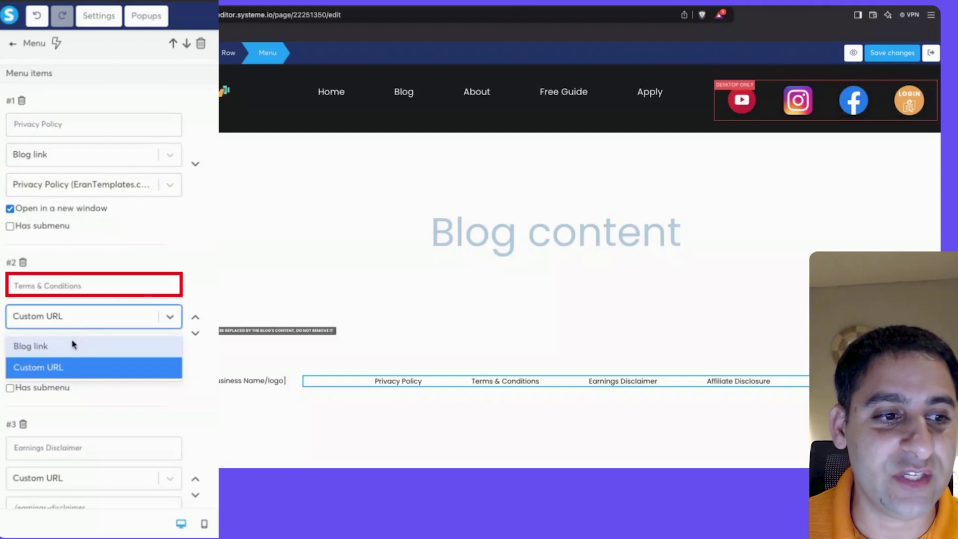
click(71, 342)
click(69, 346)
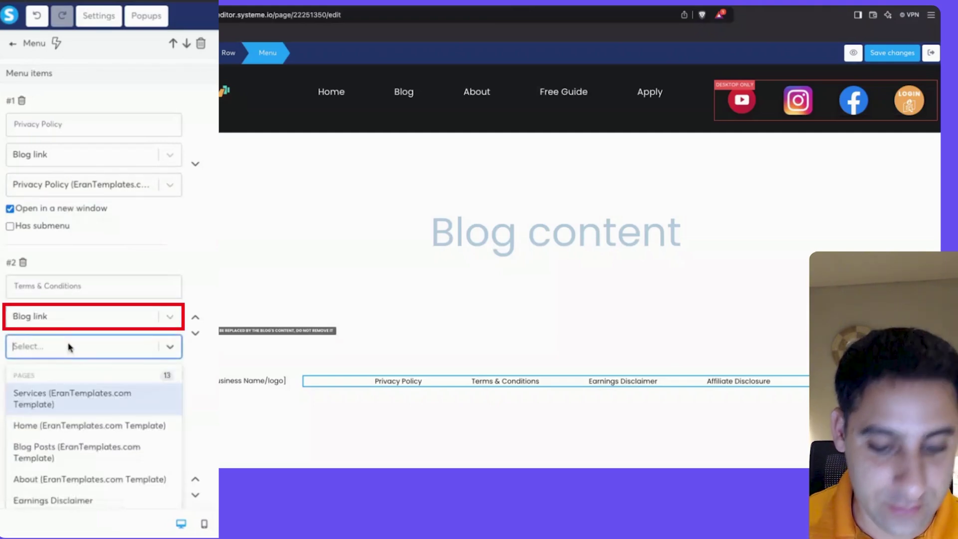
text(terms)
click(62, 395)
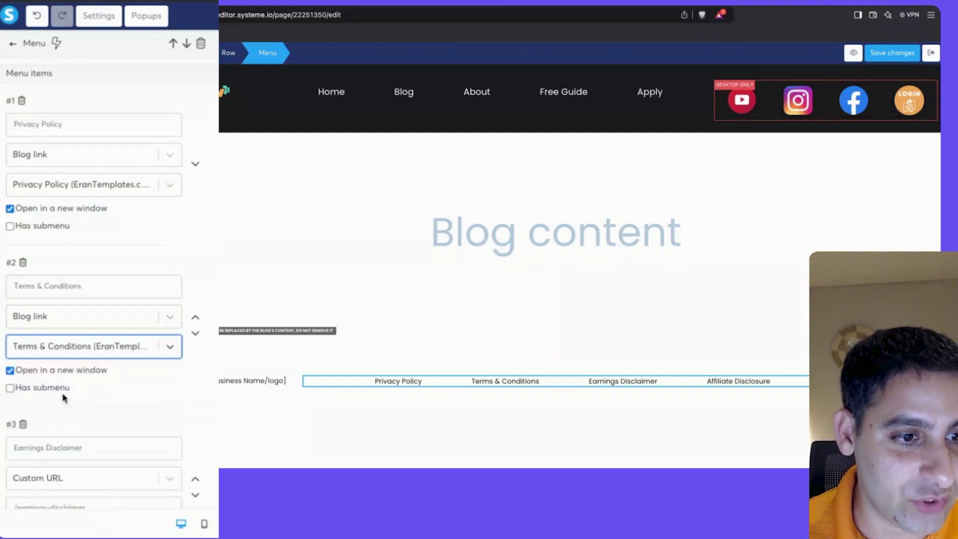
- Change the footer menu's Earnings Disclaimer item to a Blog link pointing to the Earnings Disclaimer page
scroll(126, 400, down, 3)
scroll(126, 401, down, 2)
click(83, 304)
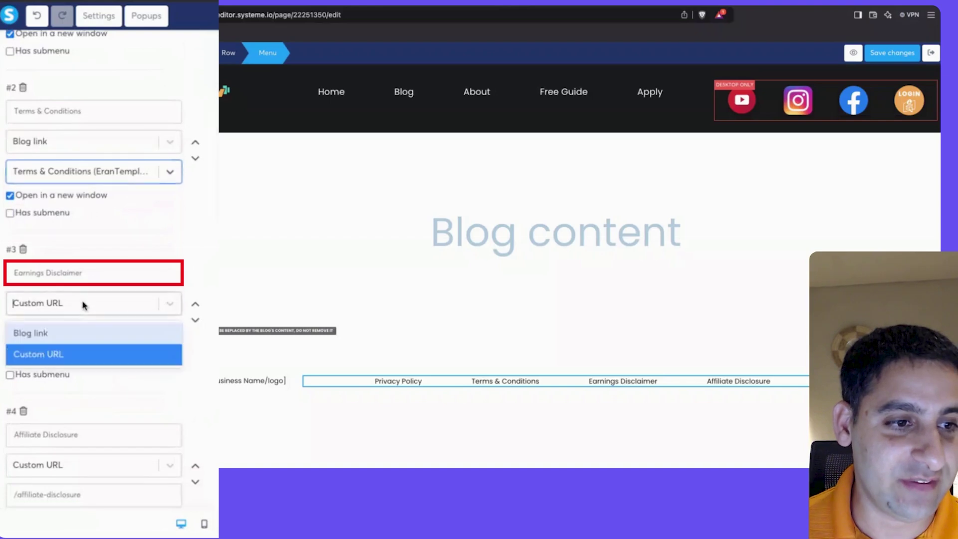
click(75, 332)
click(77, 337)
text(ear)
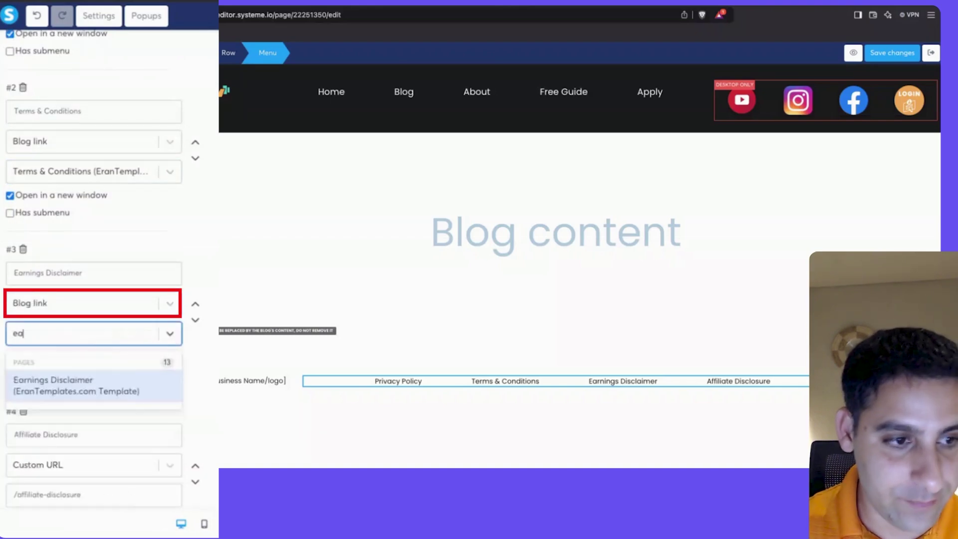
click(80, 385)
- Change the footer menu's Affiliate Disclosure item to a Blog link pointing to the Affiliate Disclosure page
scroll(95, 389, down, 2)
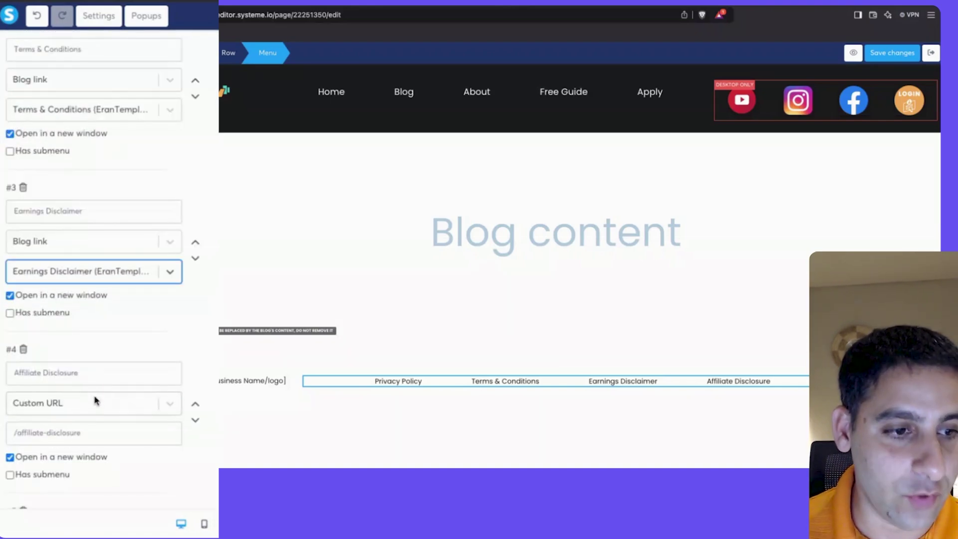
click(85, 404)
click(67, 430)
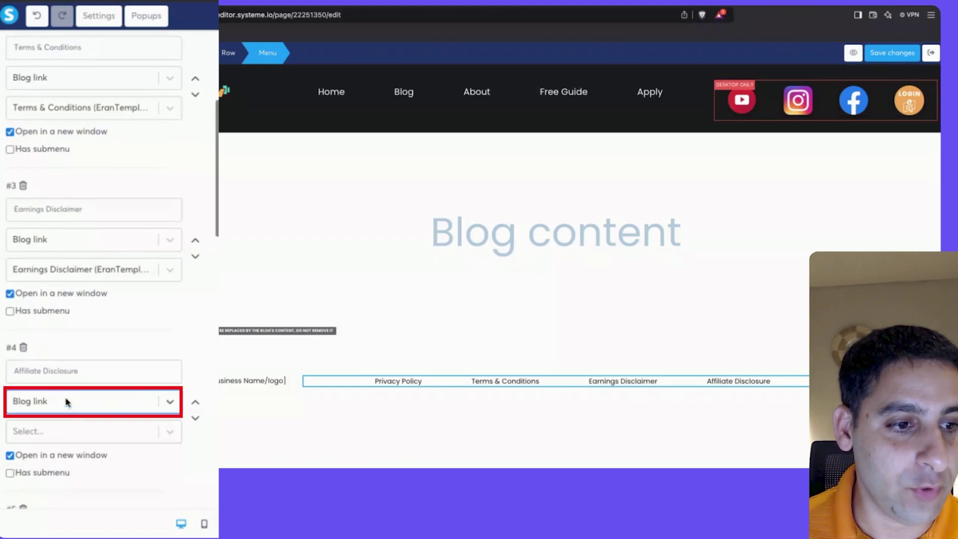
click(60, 435)
text(affi)
click(61, 482)
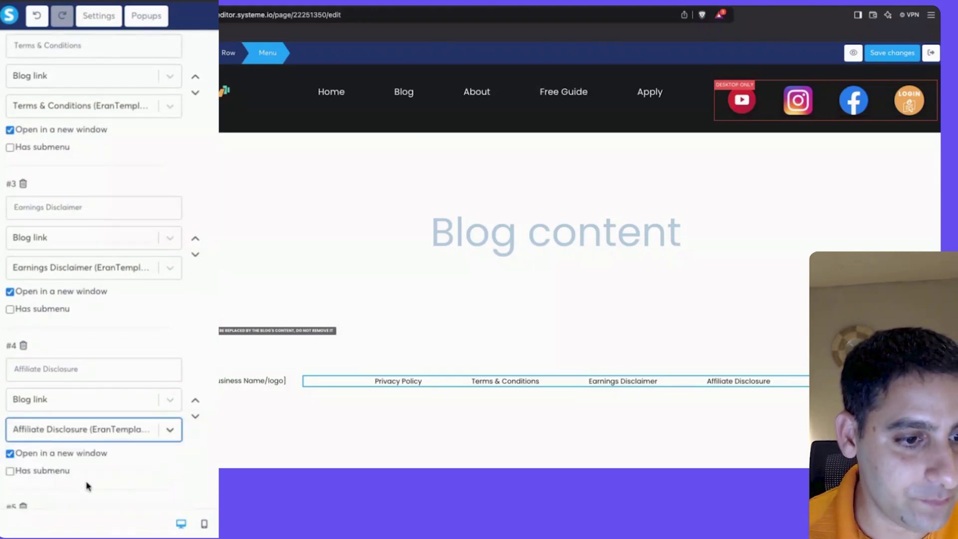
- Change the footer menu's existing Cookie Policy item to a Blog link pointing to the Cookie Policy page
scroll(85, 488, down, 7)
click(79, 349)
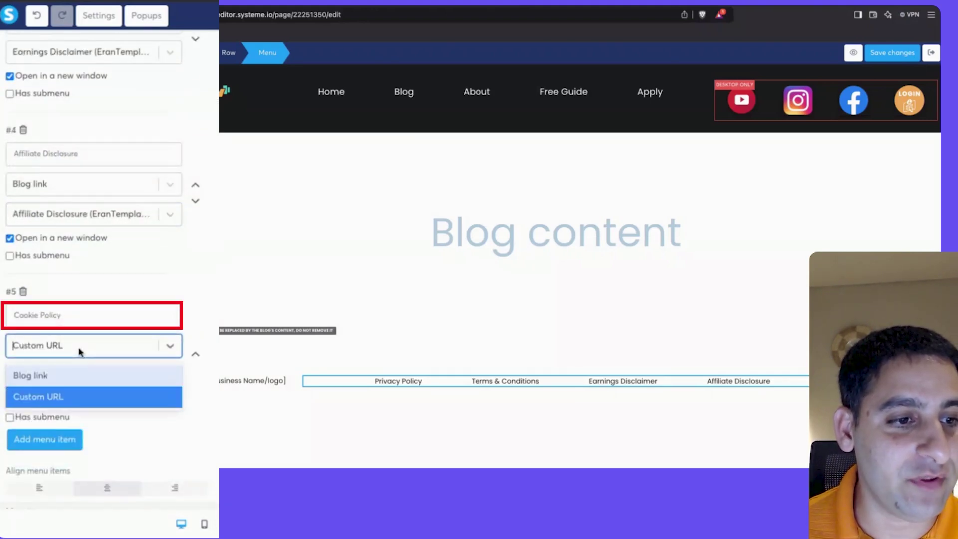
click(64, 374)
click(67, 375)
text(cook)
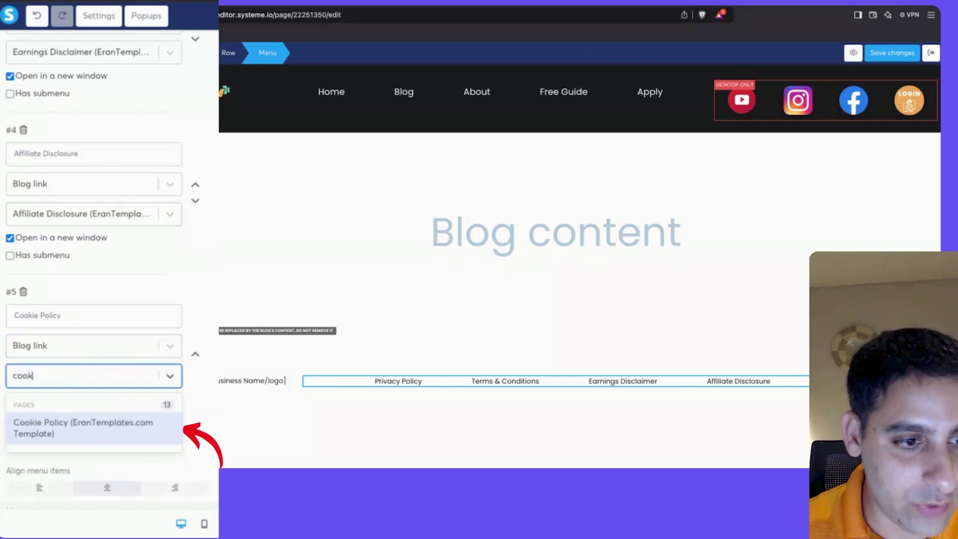
click(67, 425)
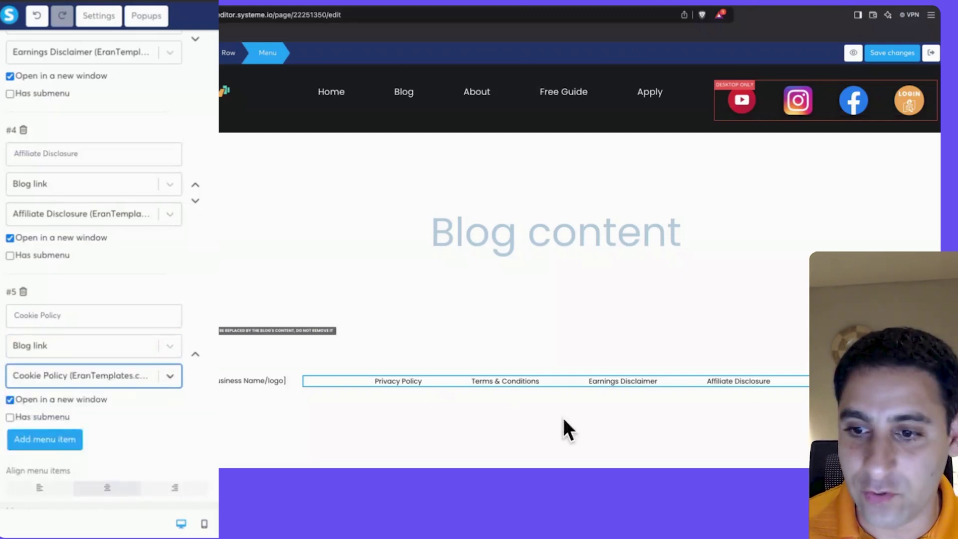
- Delete the existing Cookie Policy item from the footer menu, keeping four menu items, and save the layout
click(44, 439)
click(24, 259)
click(23, 100)
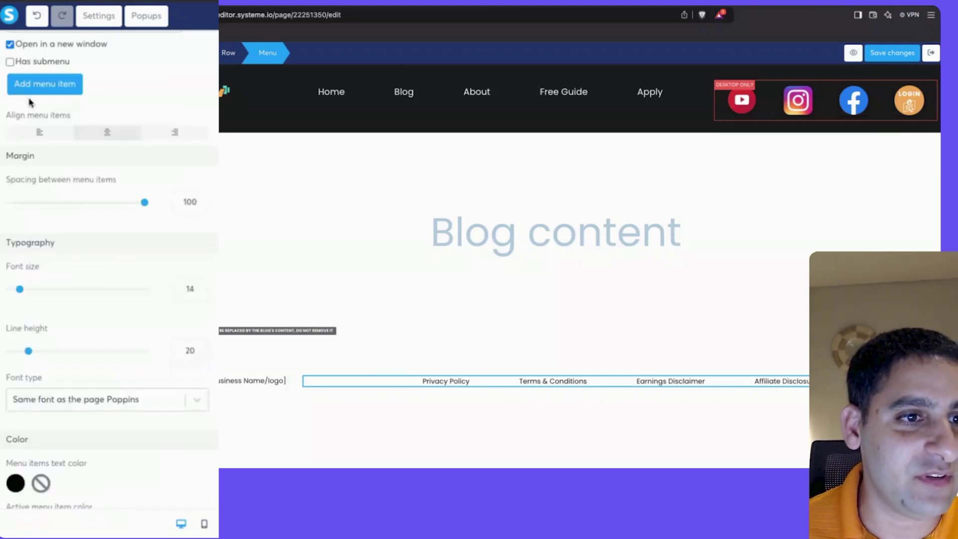
scroll(103, 150, up, 7)
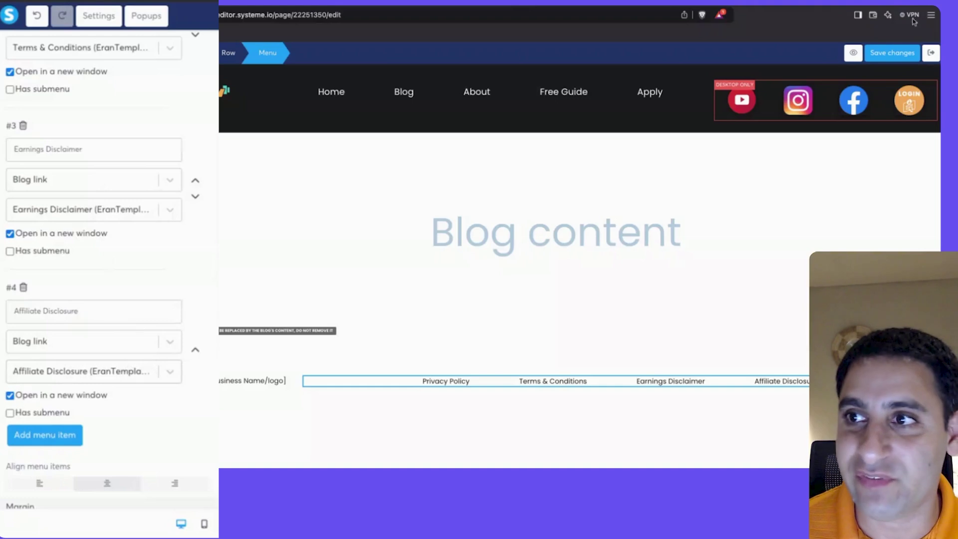
click(892, 52)
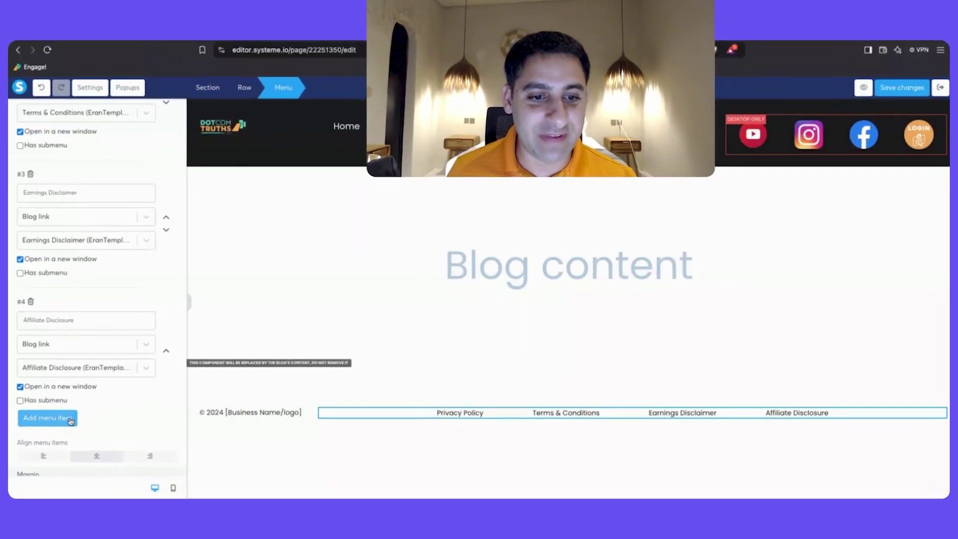
- Add a fifth footer menu item titled "Cookie Policy" with the Blog link type
click(86, 413)
scroll(78, 432, down, 2)
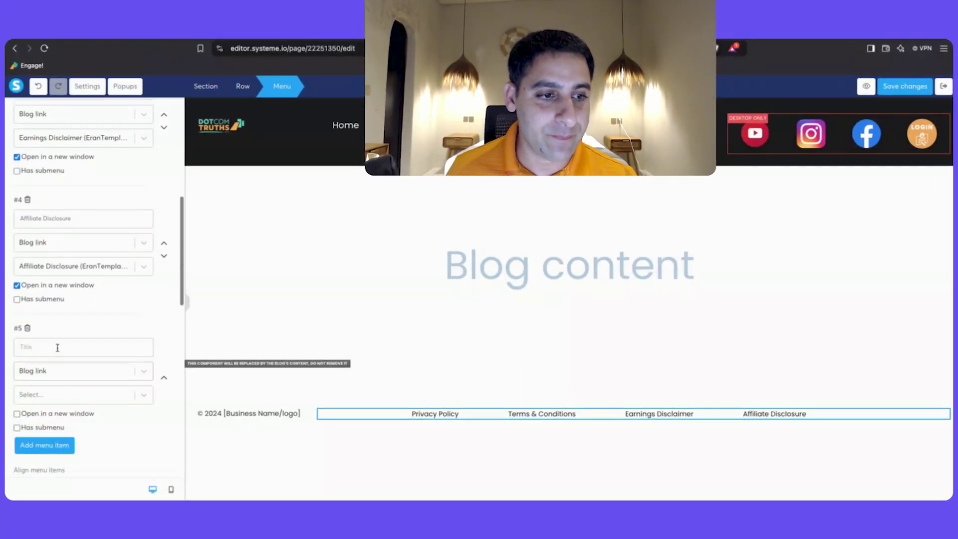
click(58, 347)
text(Cookie Policy)
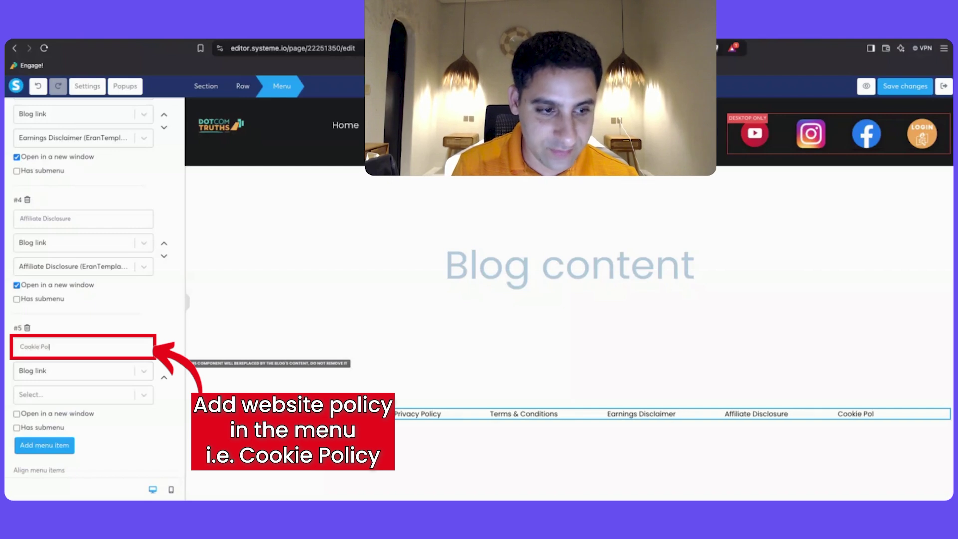
click(57, 372)
click(75, 395)
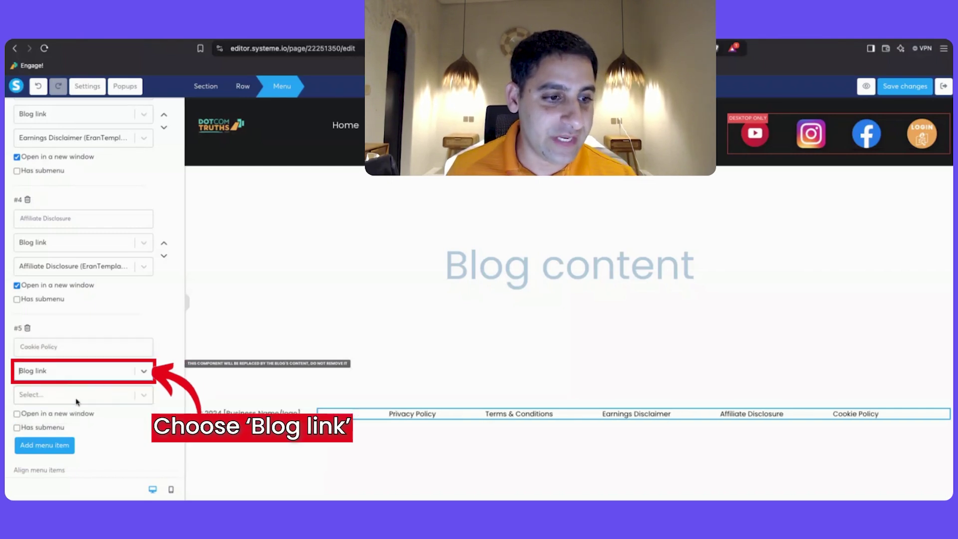
- Point the new Cookie Policy menu item to the Cookie Policy page, opening in a new window, and save the layout
click(76, 397)
text(cook)
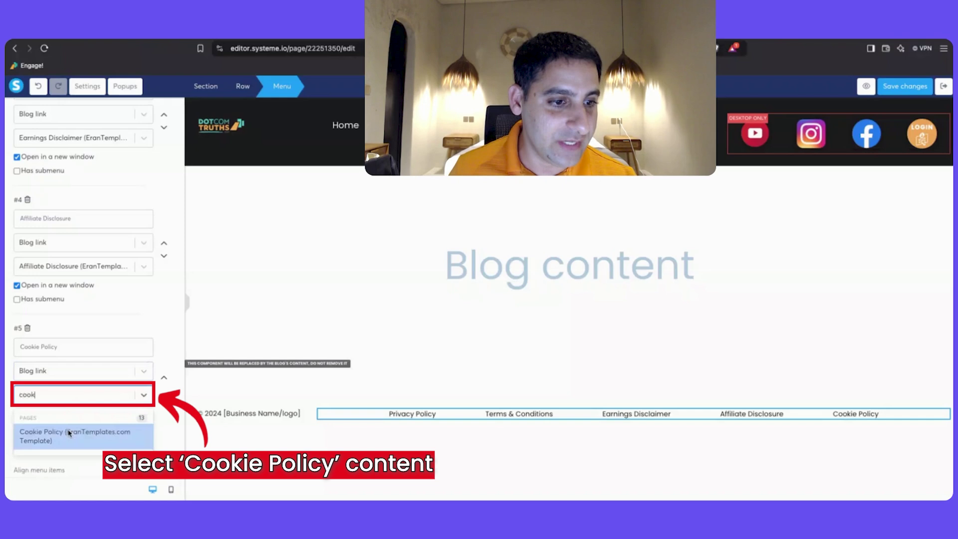
click(65, 434)
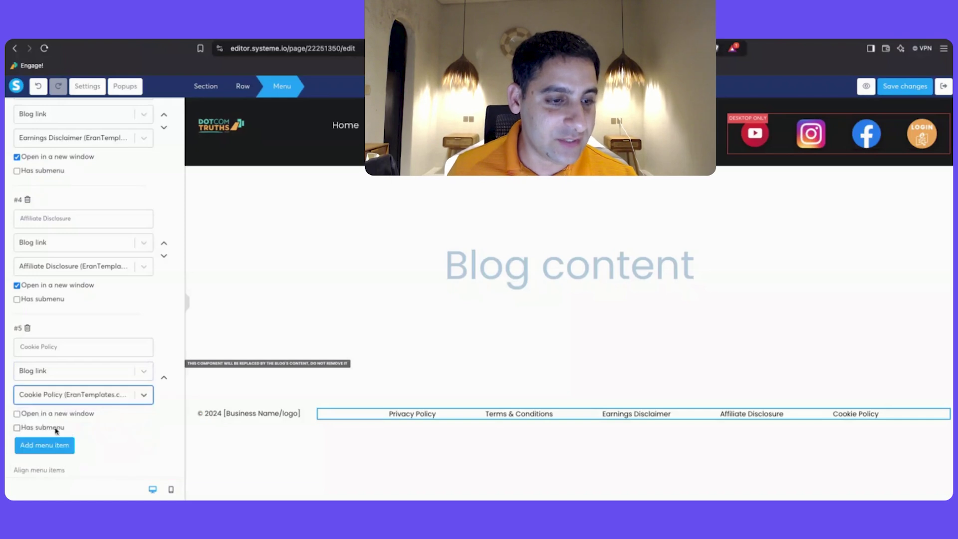
click(42, 414)
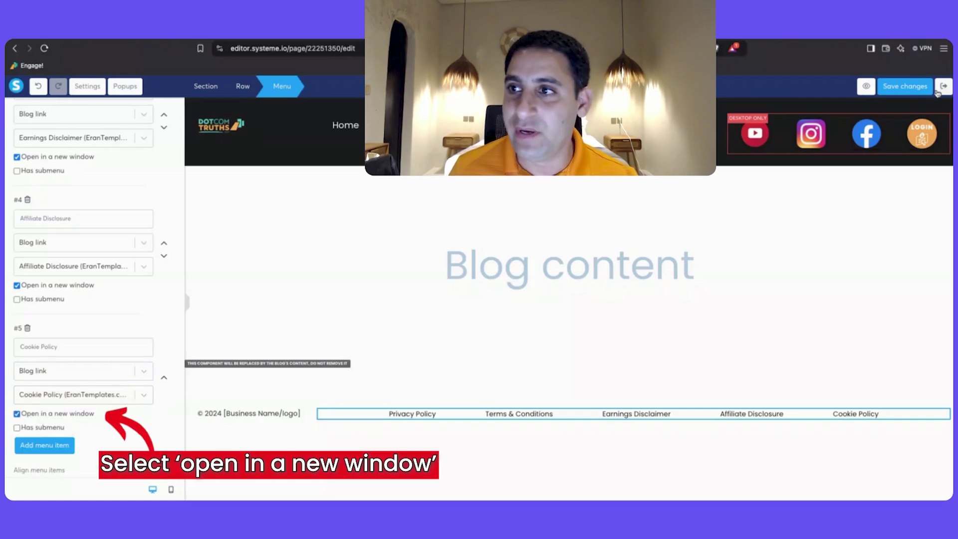
click(914, 86)
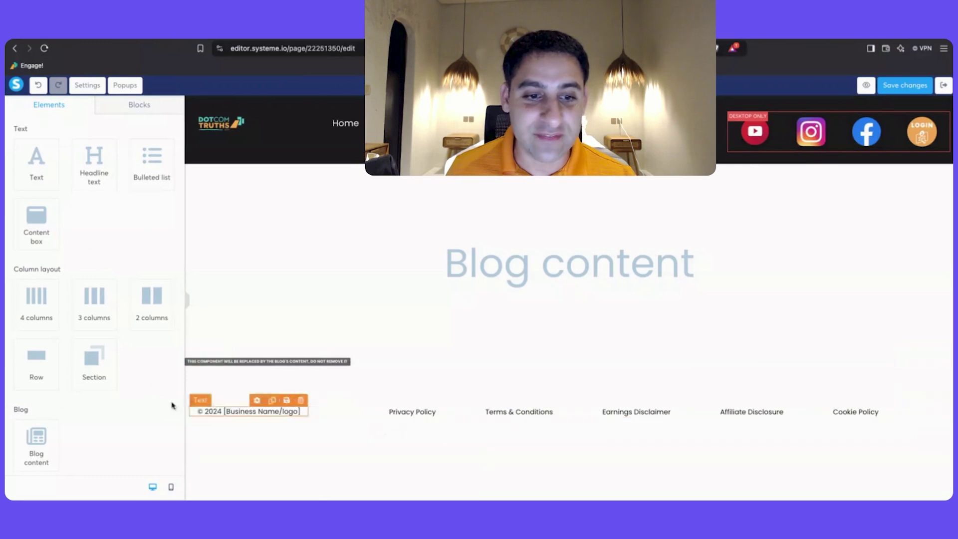
scroll(69, 397, down, 10)
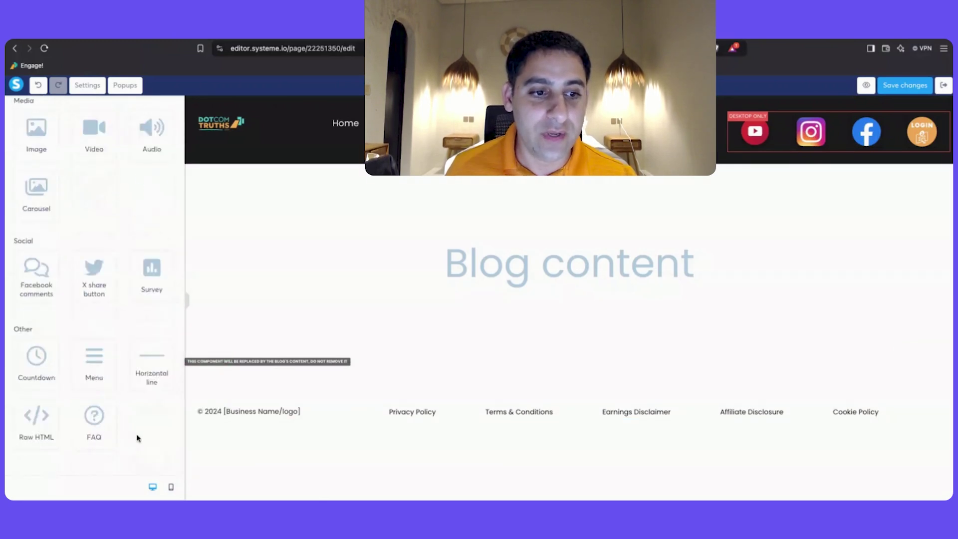
scroll(98, 318, up, 10)
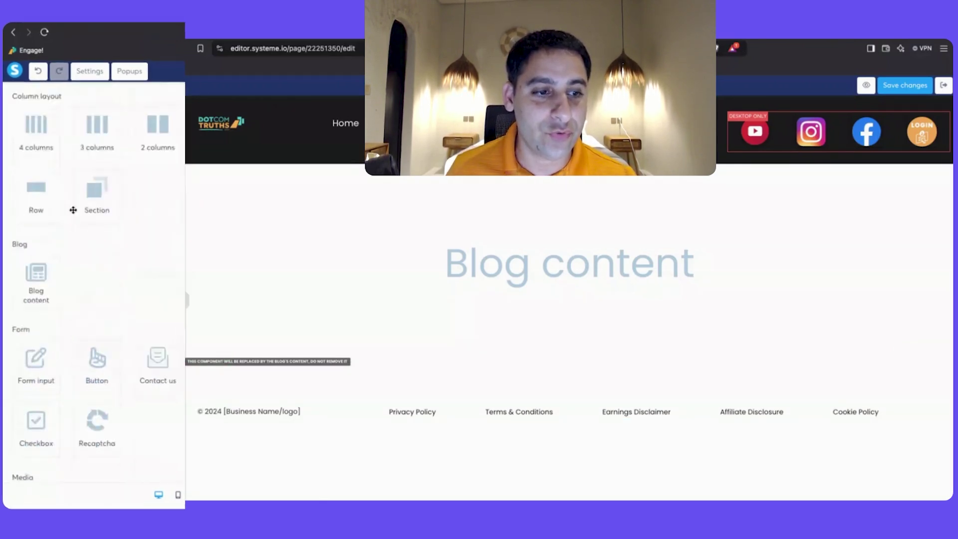
- Add a new Menu element below the footer row and centre-align its menu items
scroll(99, 291, down, 10)
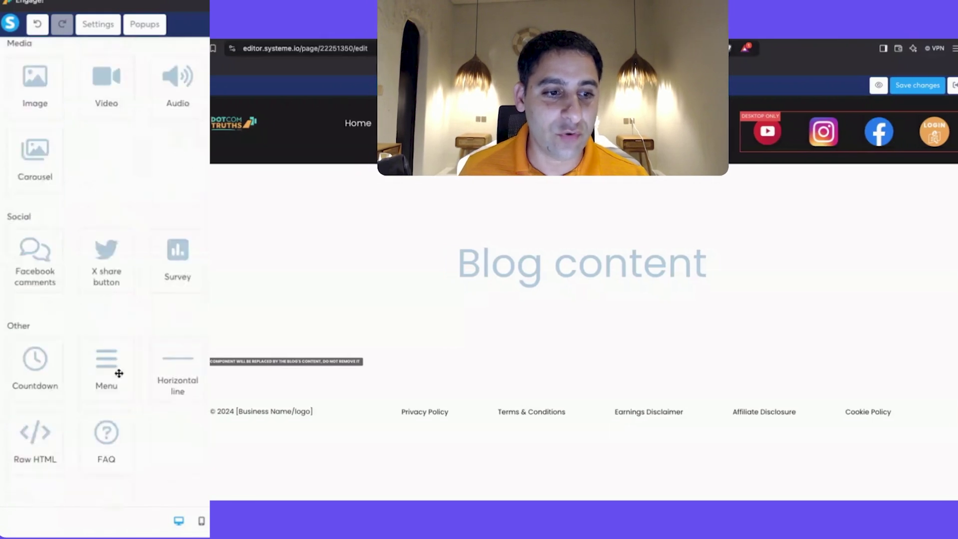
drag(106, 374, 296, 433)
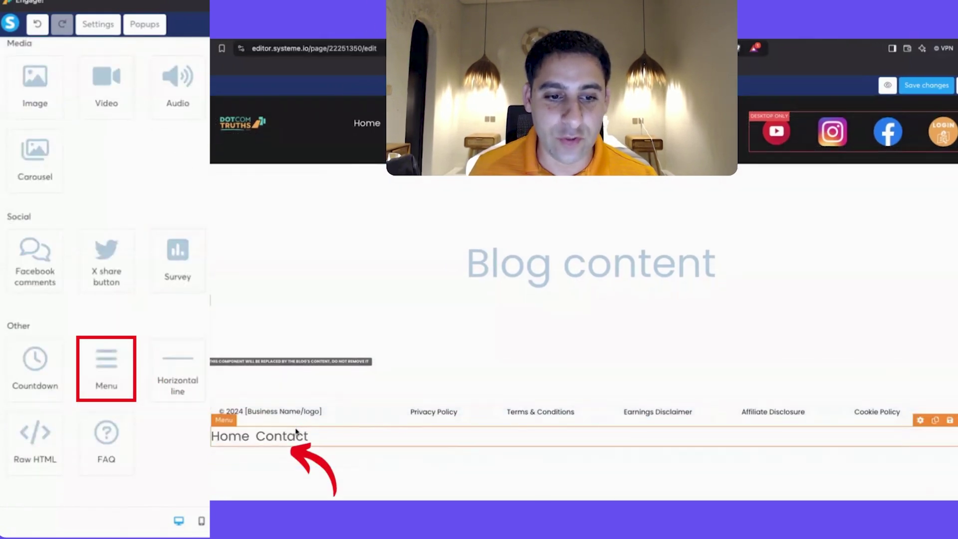
click(245, 435)
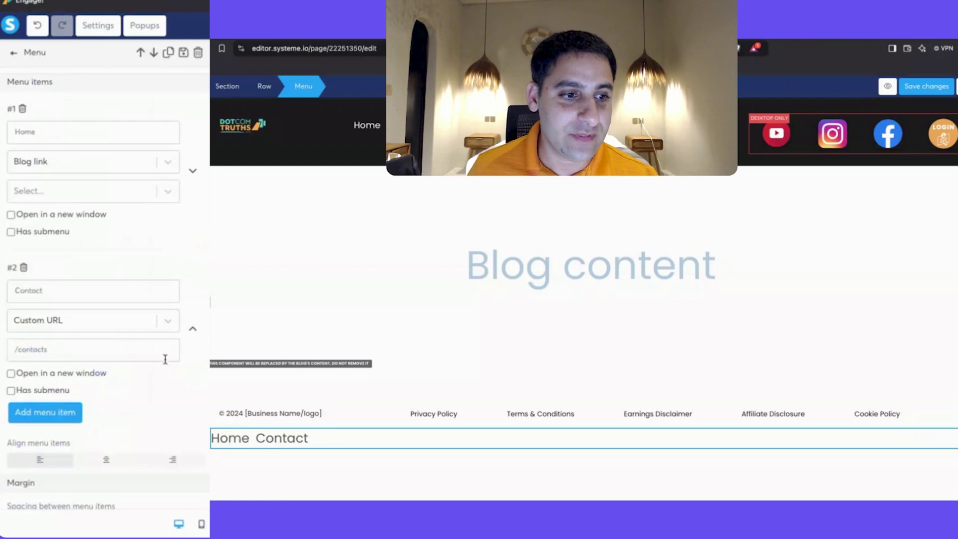
click(105, 409)
- Set the new menu's item spacing to 100, its font size to 16, and its line height to 20
scroll(106, 408, down, 5)
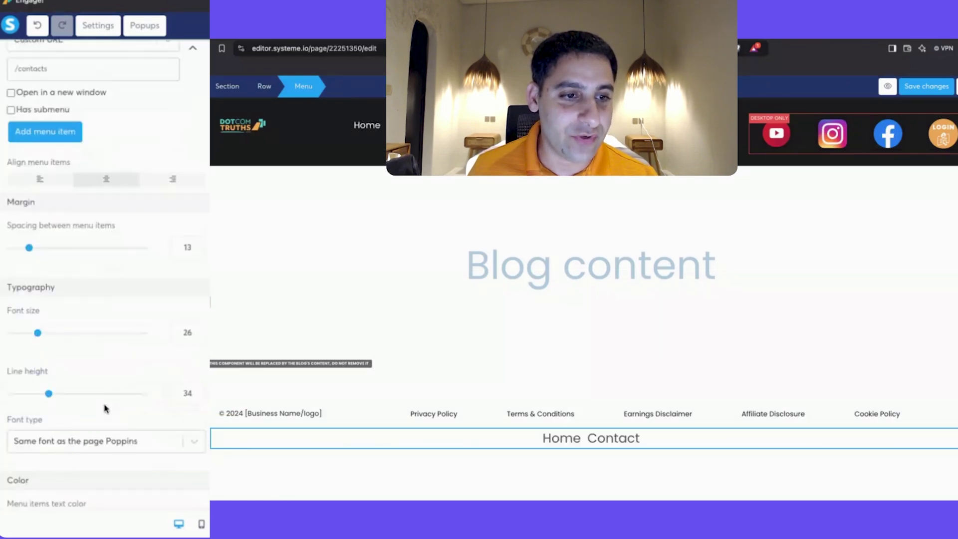
drag(29, 248, 143, 248)
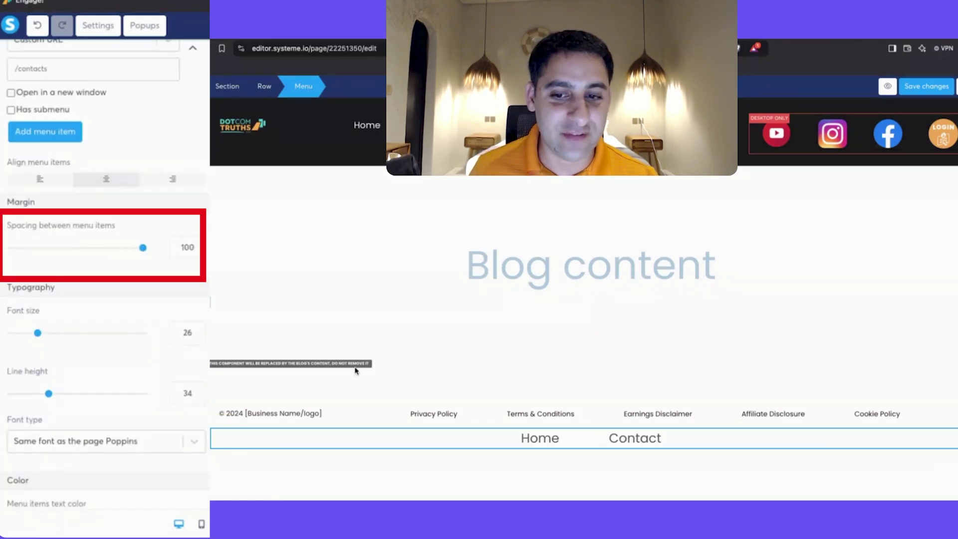
double_click(187, 333)
text(16)
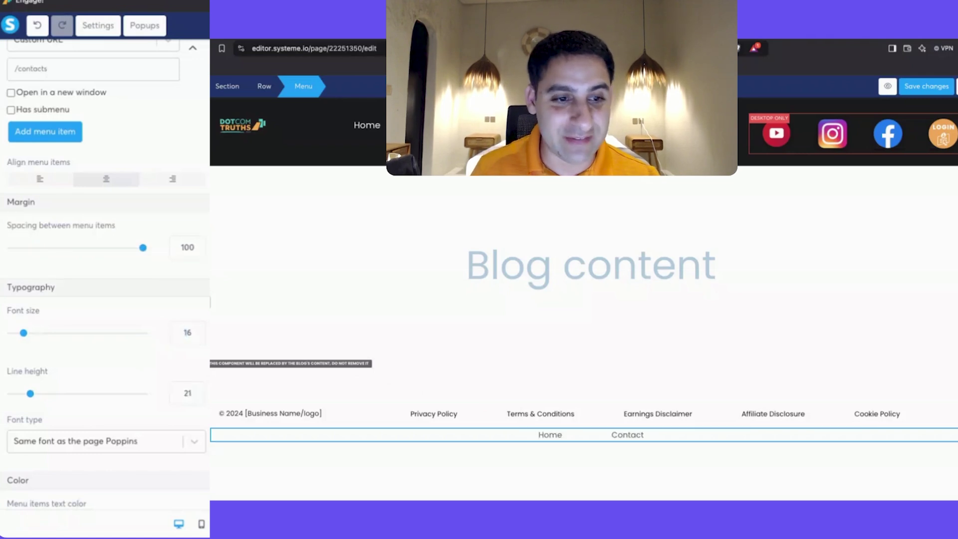
click(197, 397)
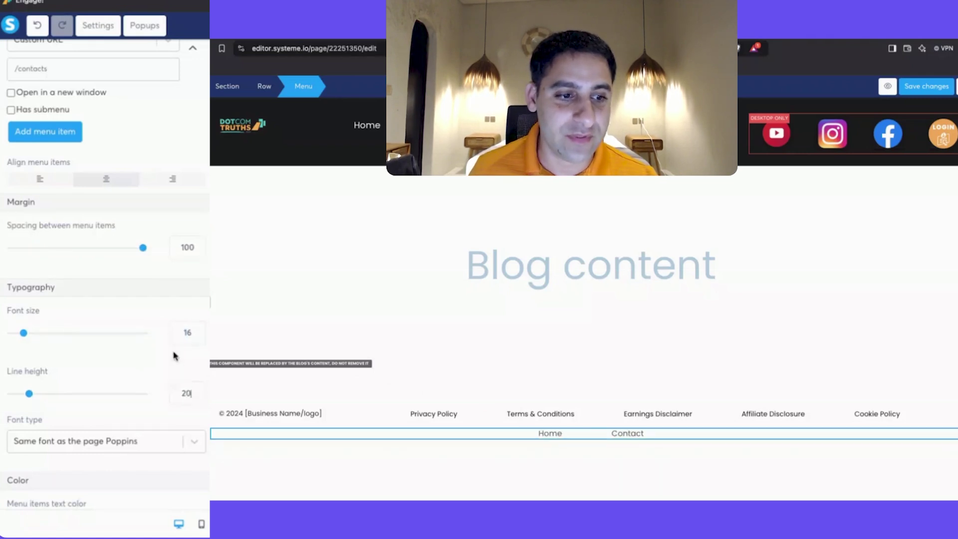
- Delete the extra Home and Contact menu below the footer row
scroll(175, 355, down, 3)
scroll(175, 354, up, 3)
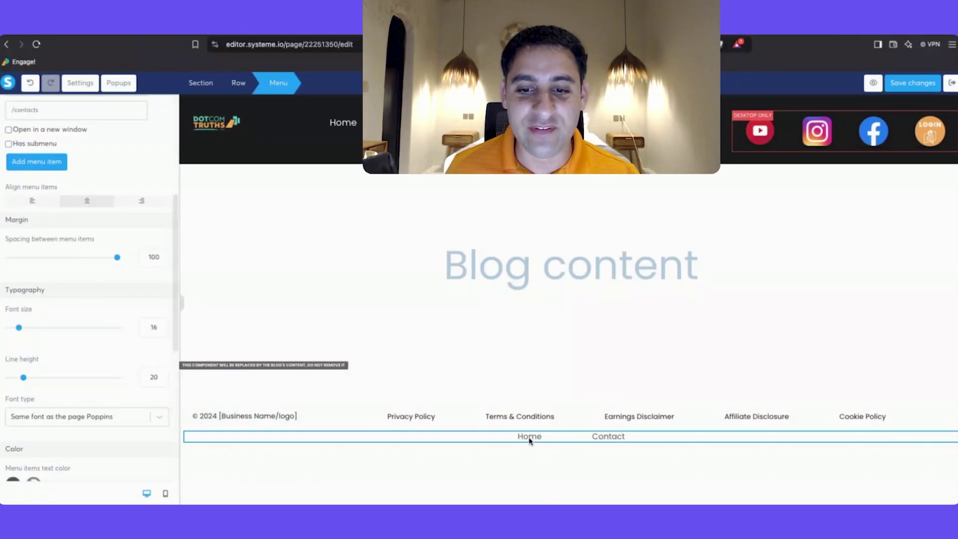
click(529, 439)
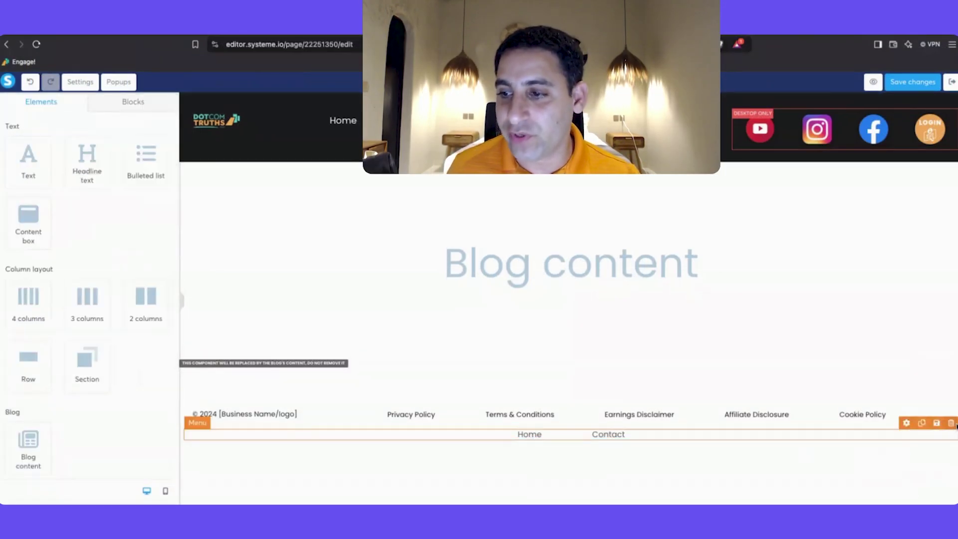
key(Delete)
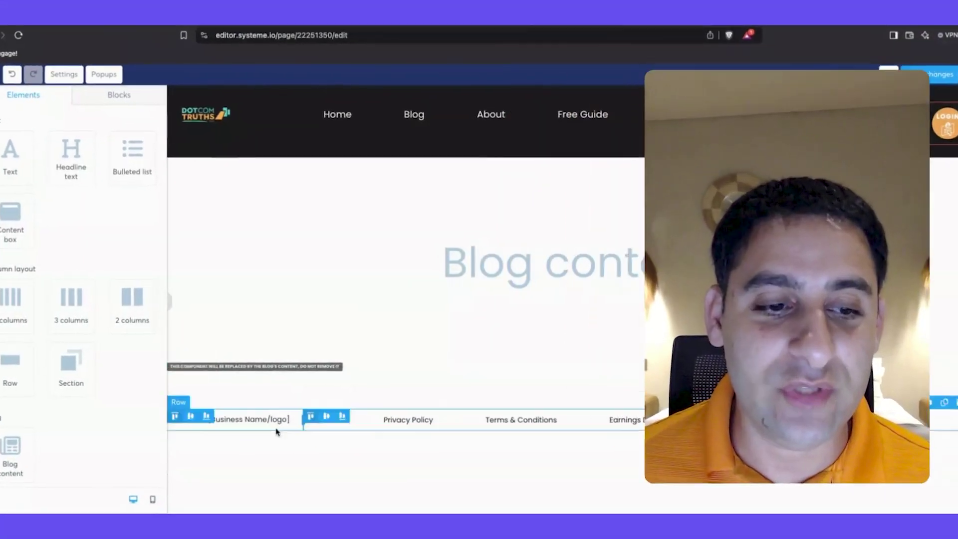
- Switch the layout to the mobile view and preview the footer menu's dropdown in its open state
click(165, 491)
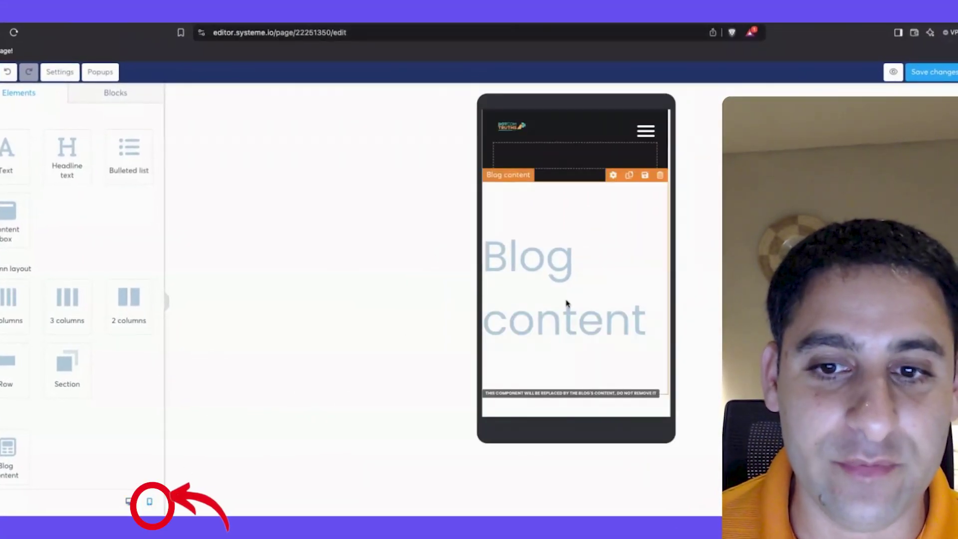
scroll(579, 324, down, 3)
click(639, 374)
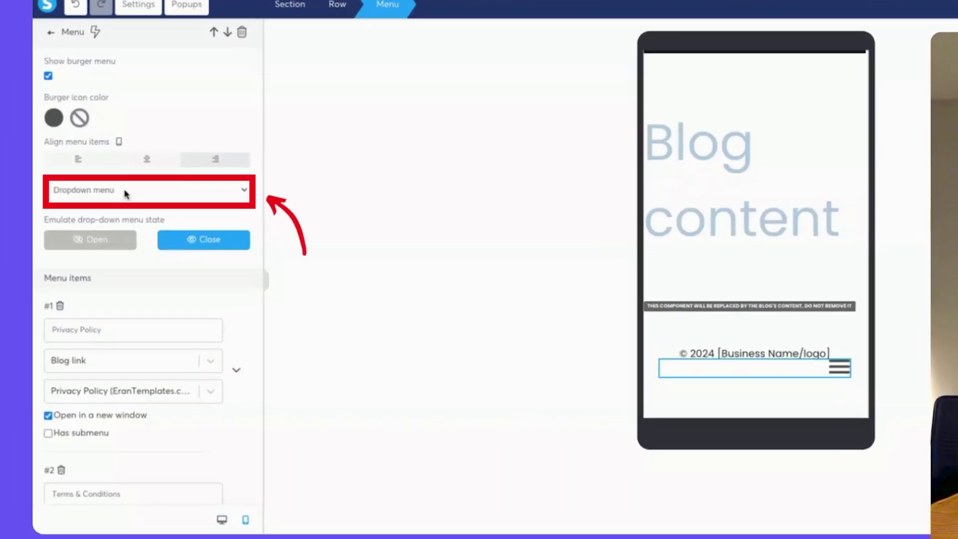
click(96, 244)
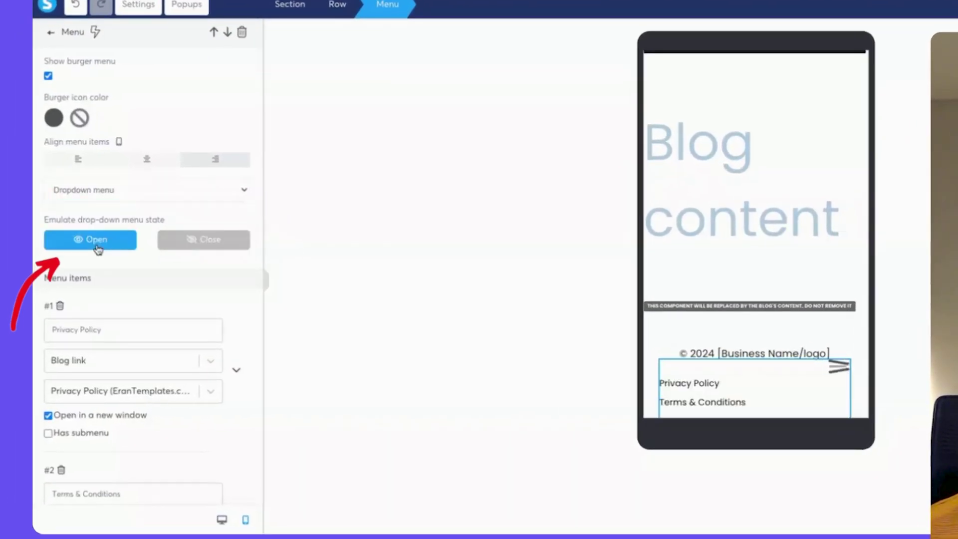
click(650, 376)
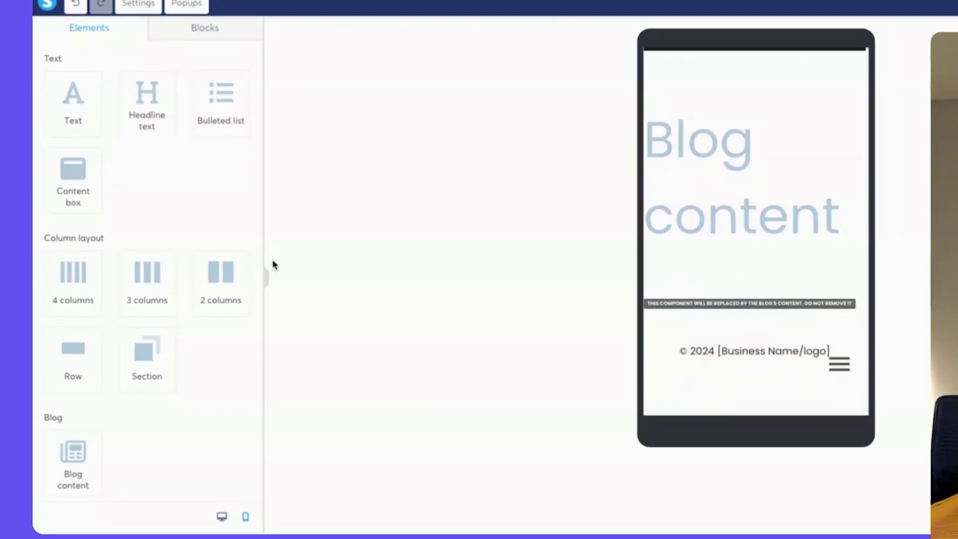
- Try the Side menu style on the mobile footer menu, preview it open, and revert to Dropdown menu
click(840, 364)
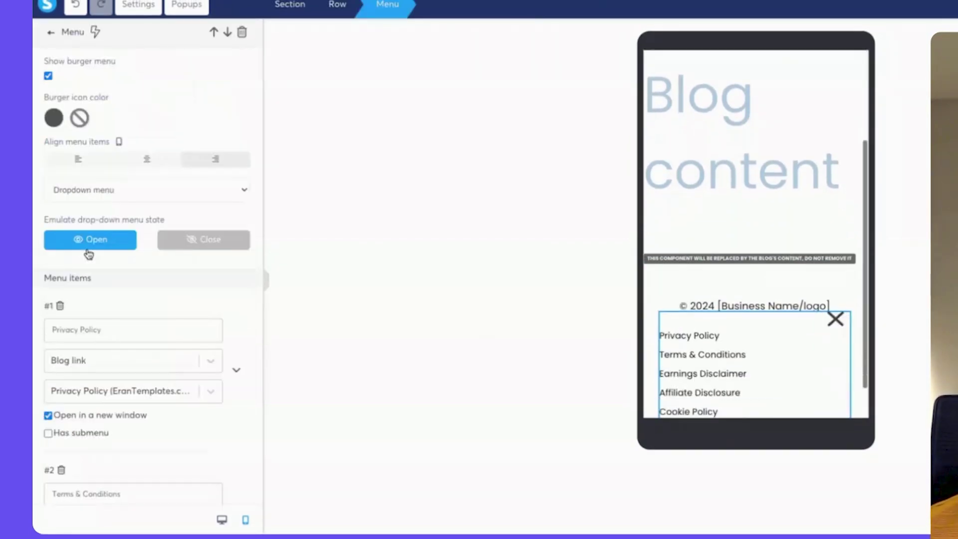
click(169, 198)
click(165, 204)
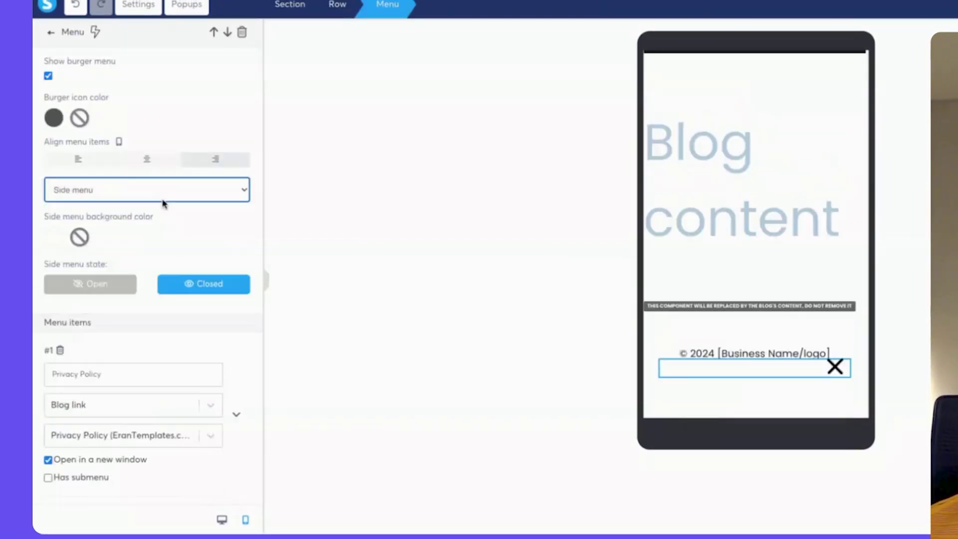
click(95, 285)
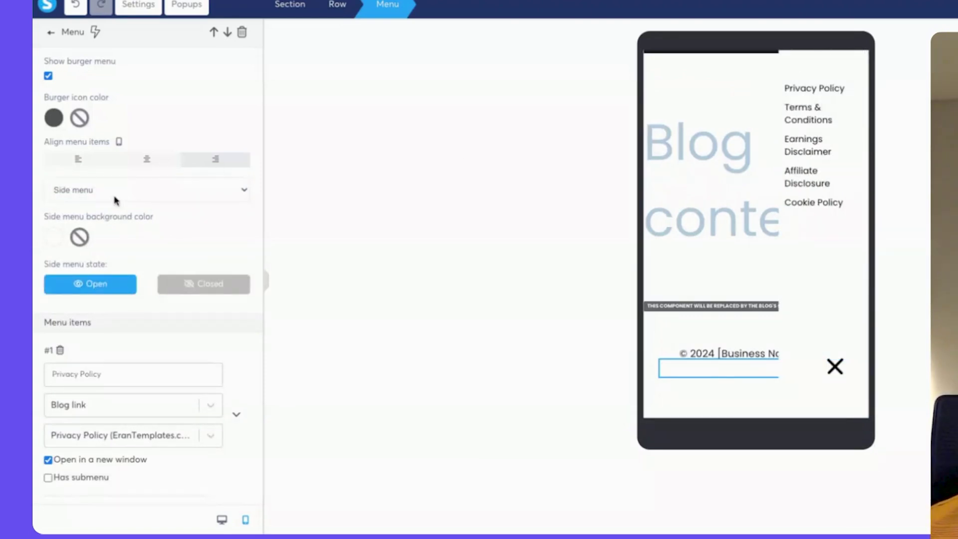
click(97, 178)
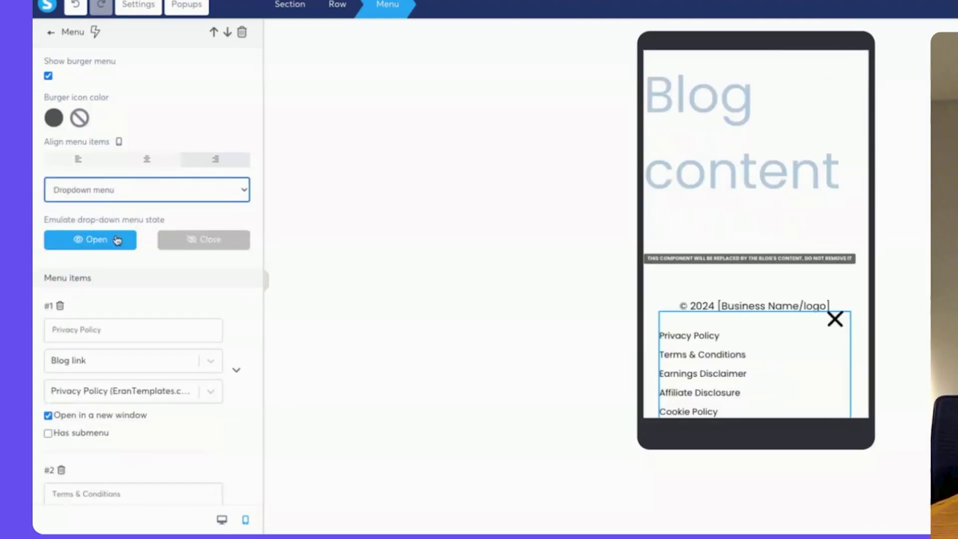
- Return to the desktop view, save the blog layout, and exit the editor
click(650, 374)
click(222, 515)
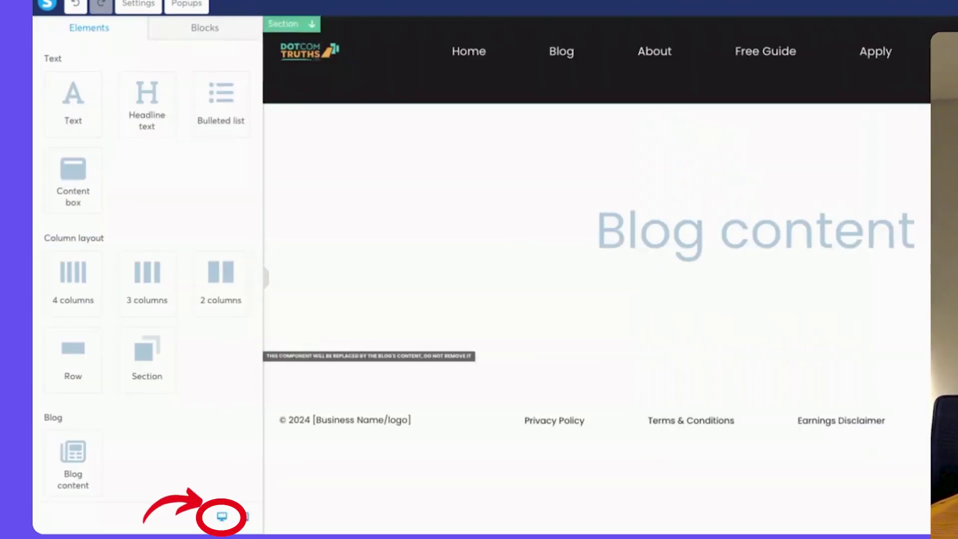
click(895, 85)
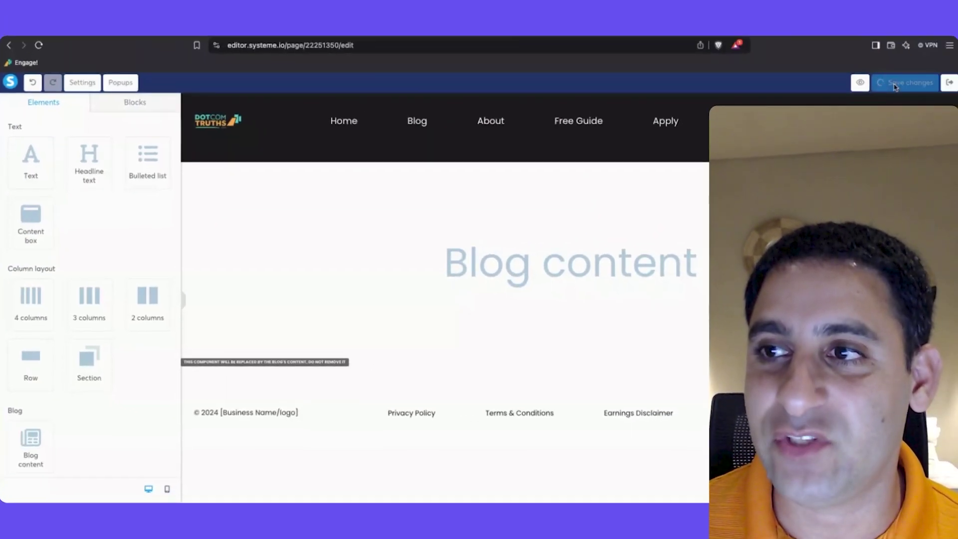
click(952, 85)
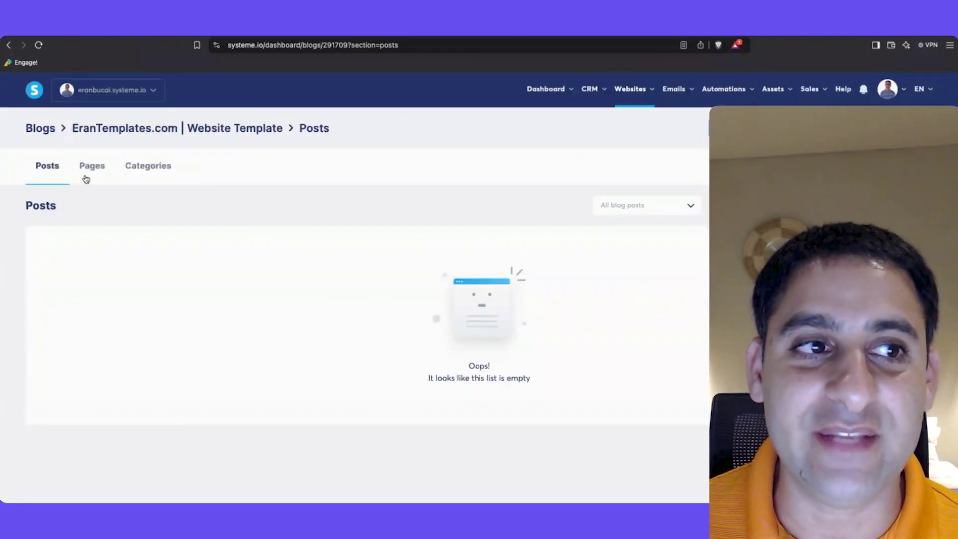
- View the live Free Guide page from the blog's pages list and test the Cookie Policy link in its footer
click(92, 168)
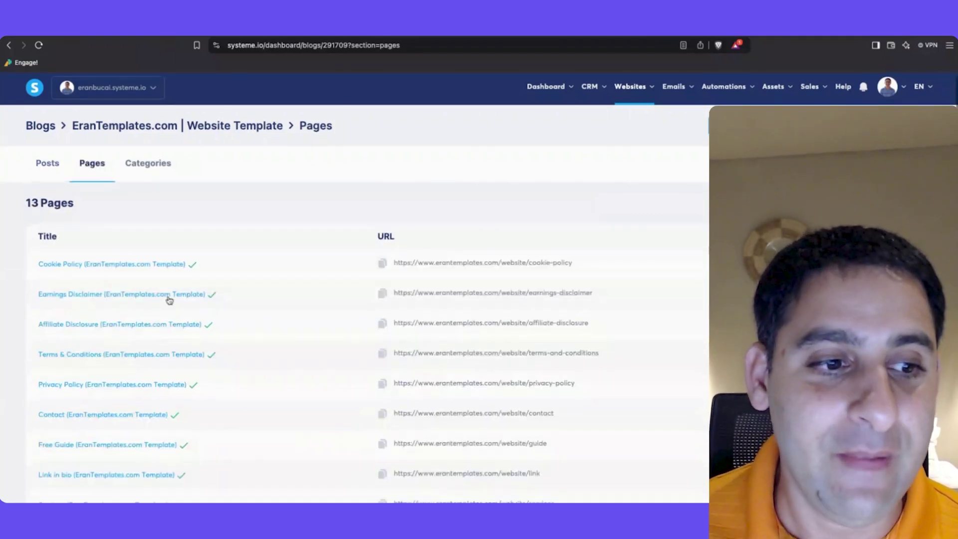
scroll(220, 335, down, 1)
scroll(229, 355, down, 1)
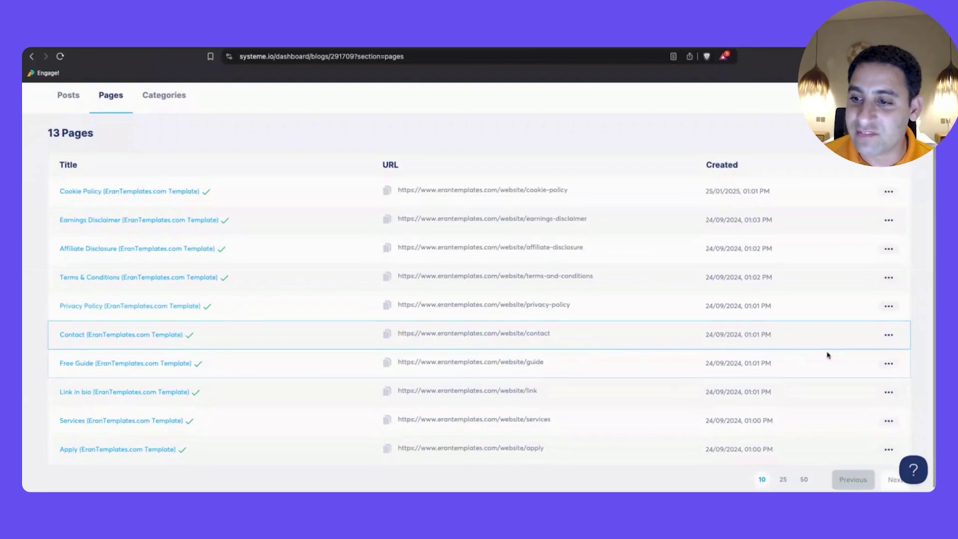
click(900, 365)
click(869, 368)
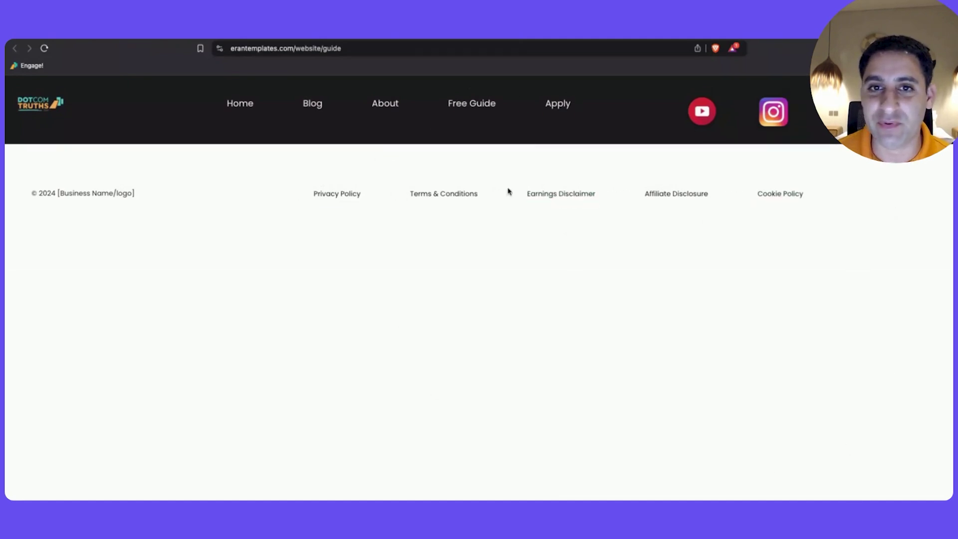
click(786, 194)
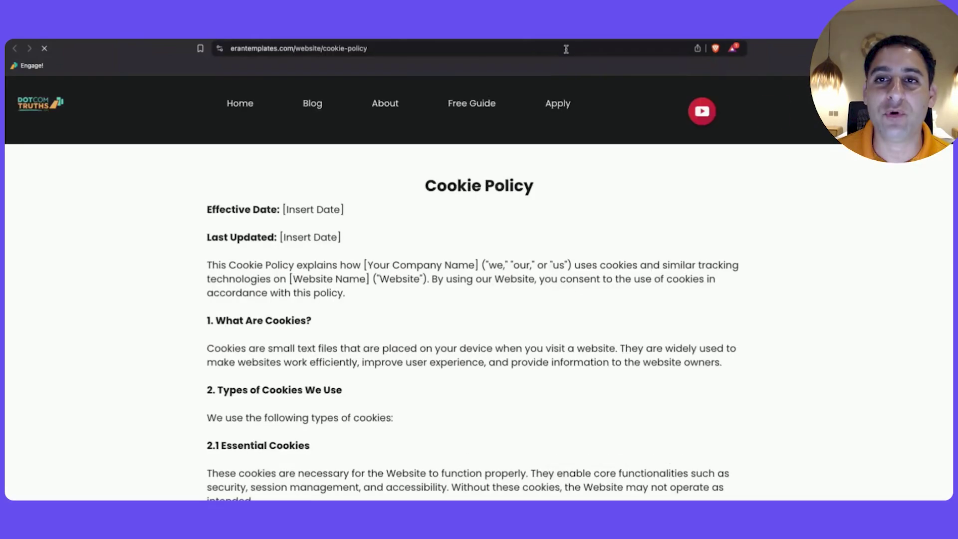
key(super+Left)
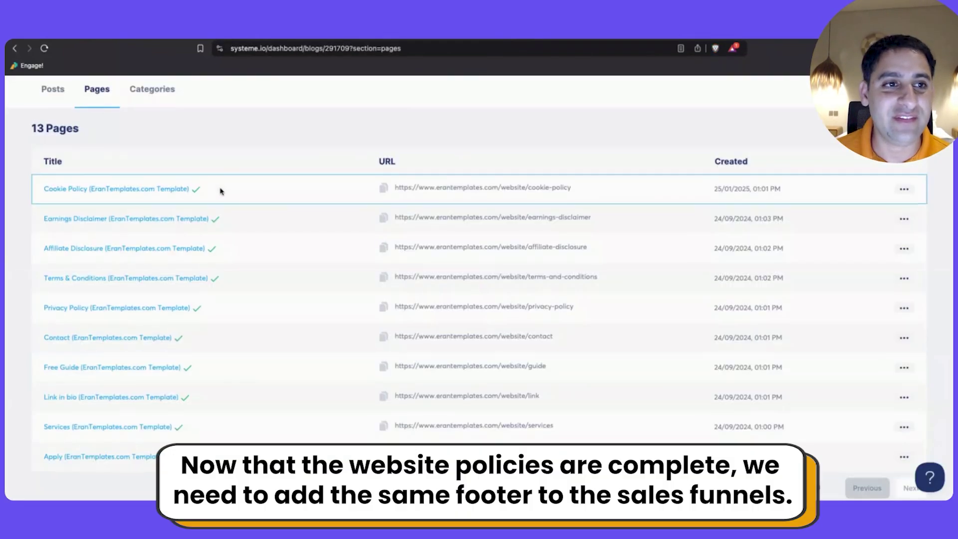
- Open the Affiliate Program Set up Funnel from the list of sales funnels
scroll(222, 188, up, 3)
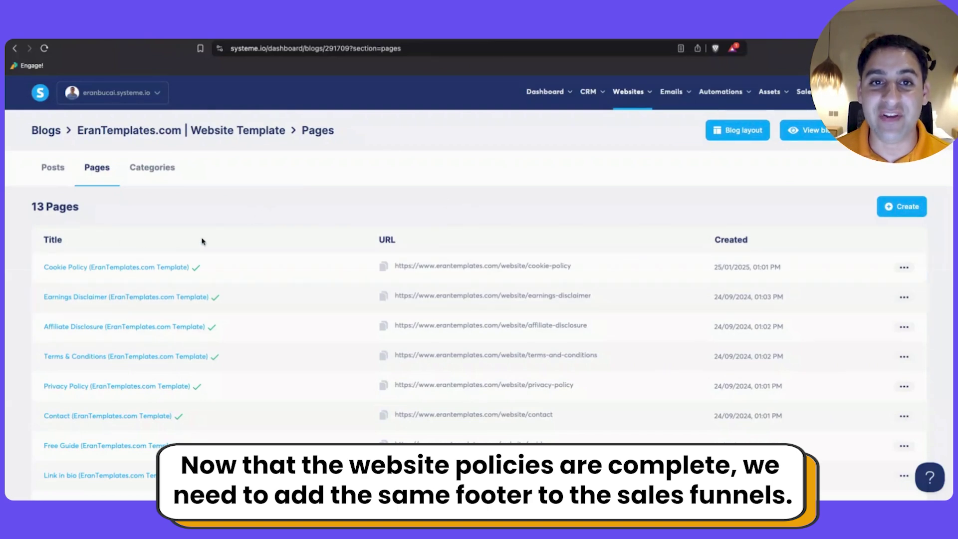
mouse_move(629, 92)
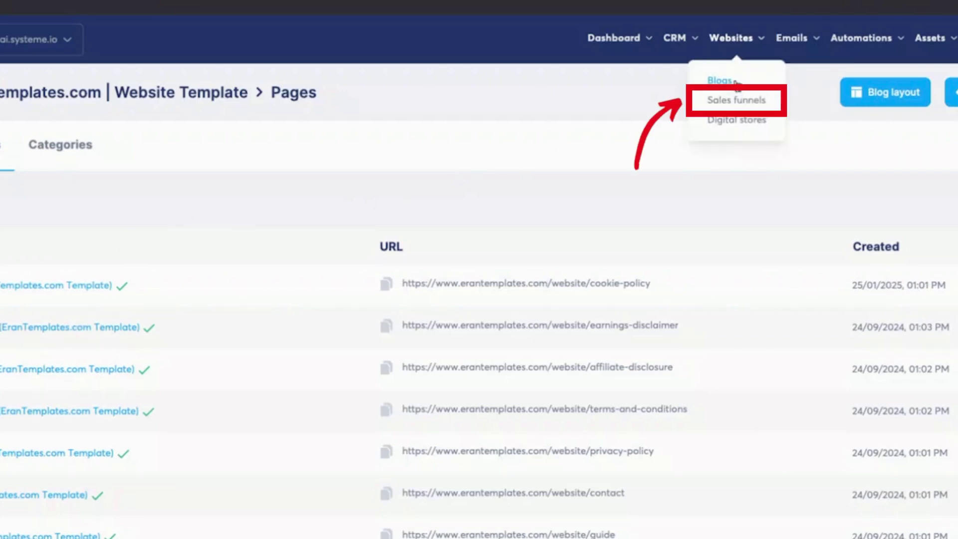
click(731, 100)
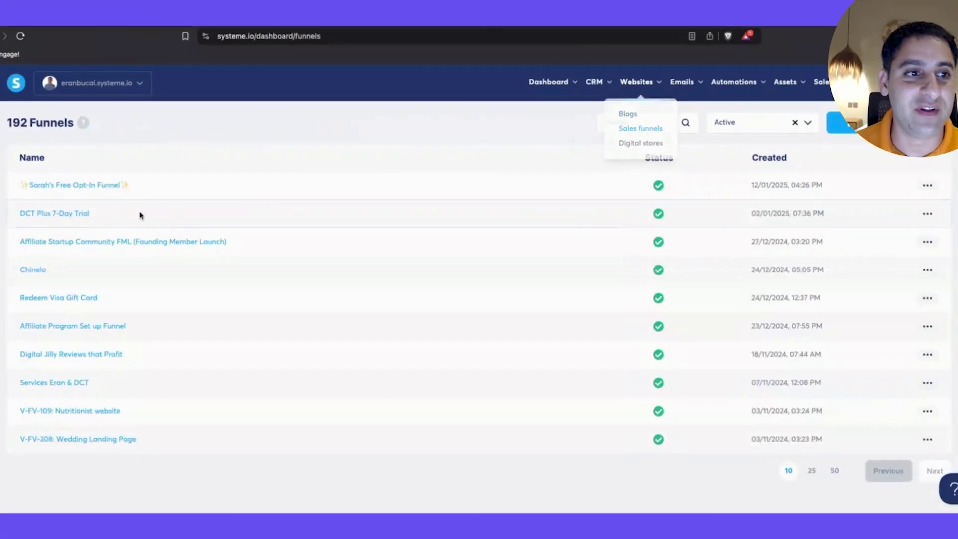
click(86, 328)
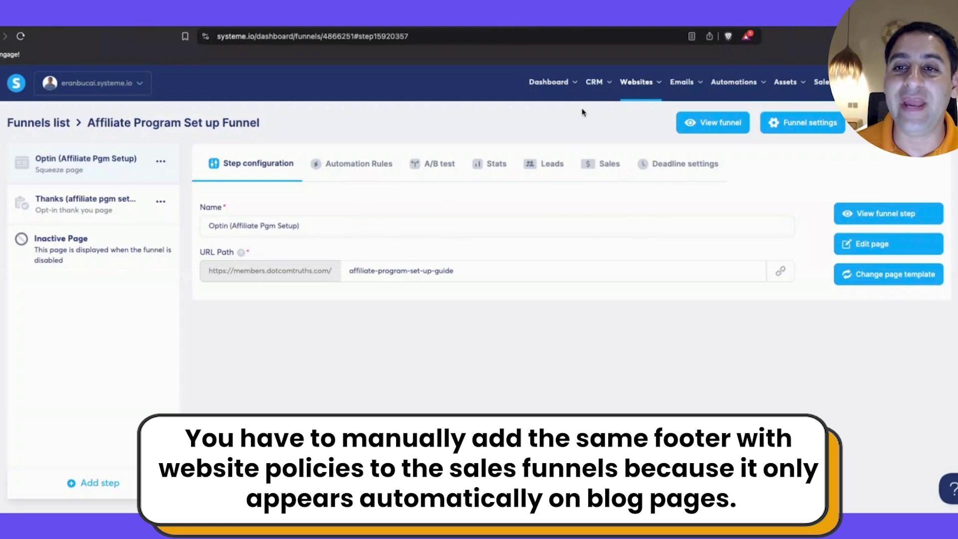
- Open the funnel's Thanks (affiliate pgm setup guide) page for editing and add an empty section below its content
mouse_move(638, 96)
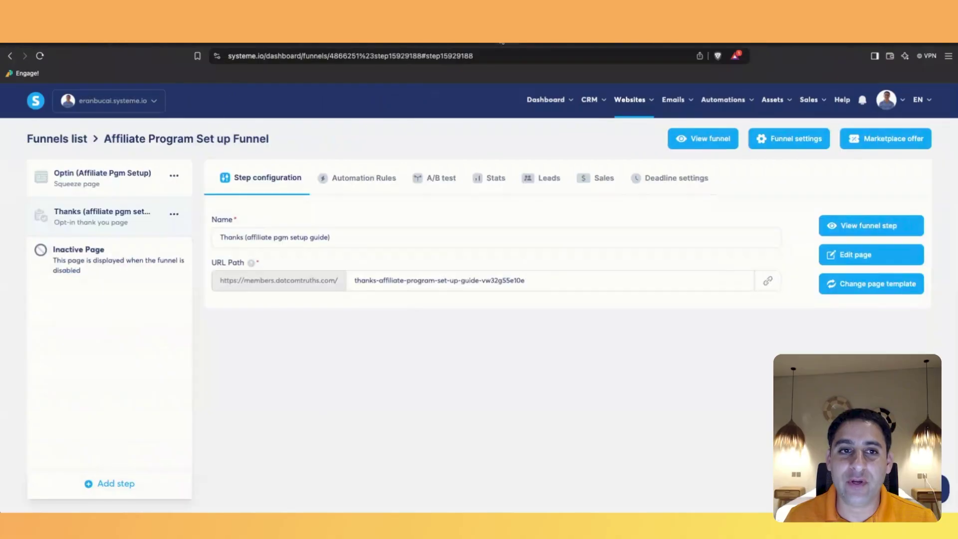
click(118, 182)
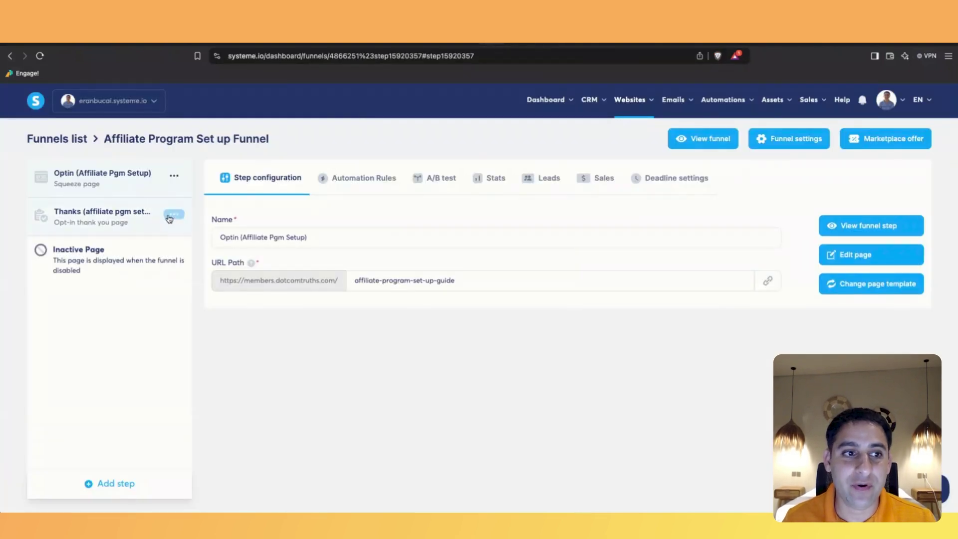
click(101, 225)
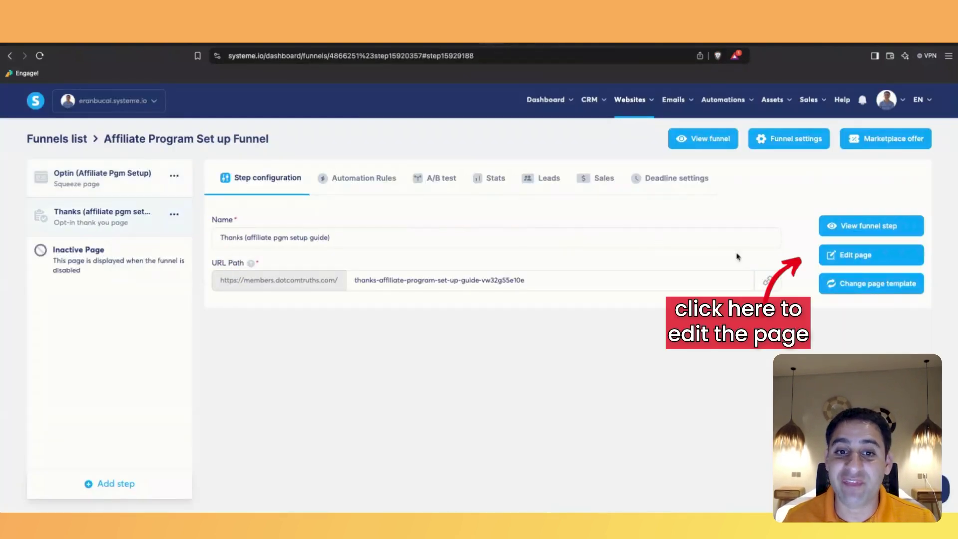
click(892, 256)
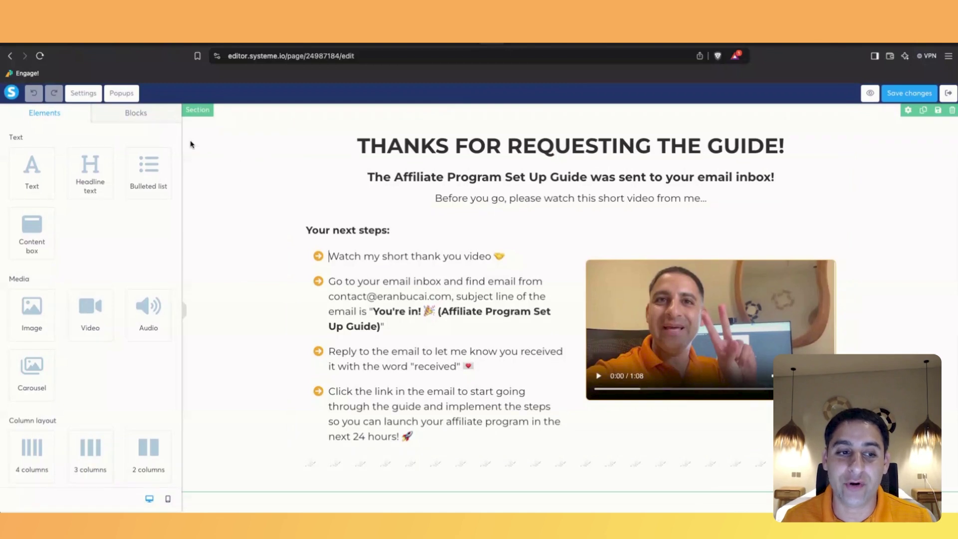
scroll(128, 421, down, 4)
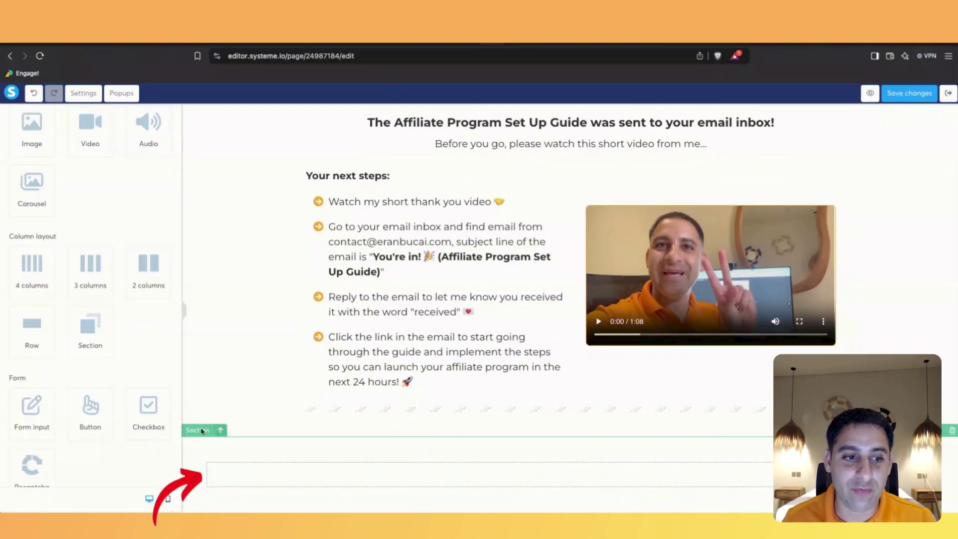
- Add a Menu element to the empty section below the page content and center its items
scroll(128, 386, down, 5)
drag(91, 377, 341, 478)
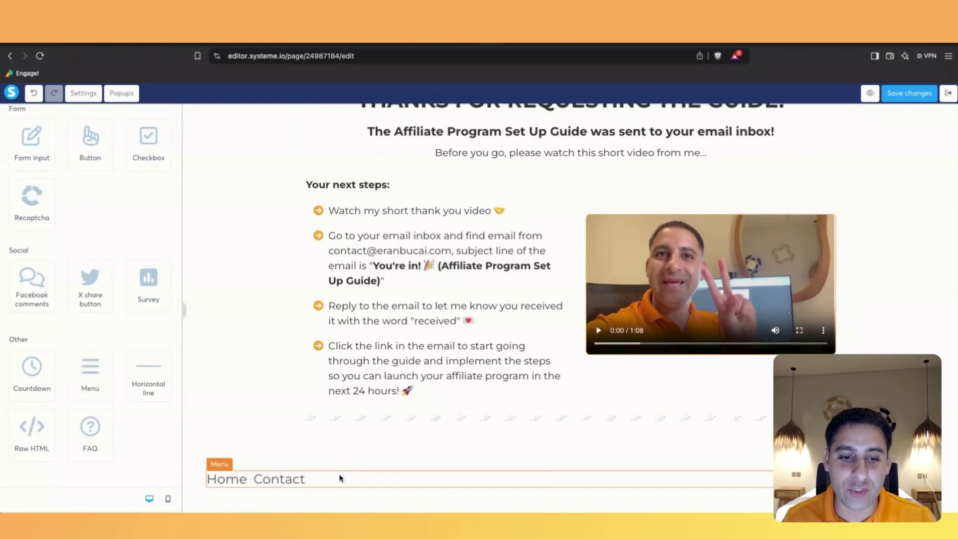
click(216, 470)
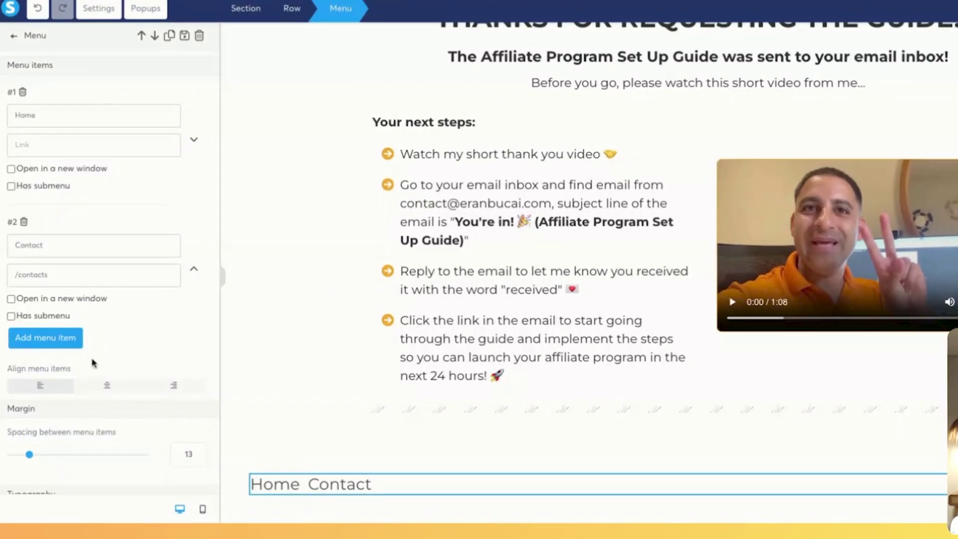
click(113, 387)
- Set the spacing between the menu items to 100 and their font size to 12
scroll(115, 386, down, 3)
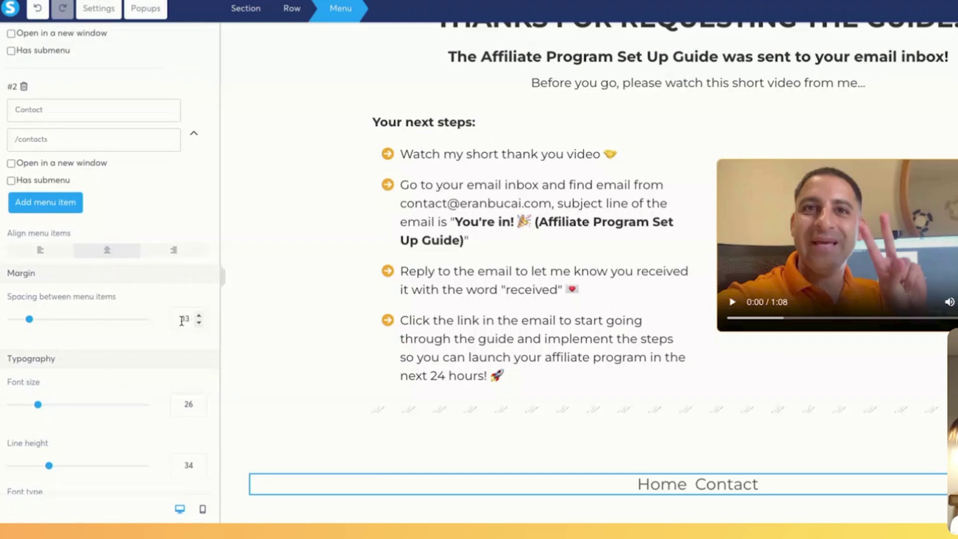
text(100)
scroll(209, 354, up, 1)
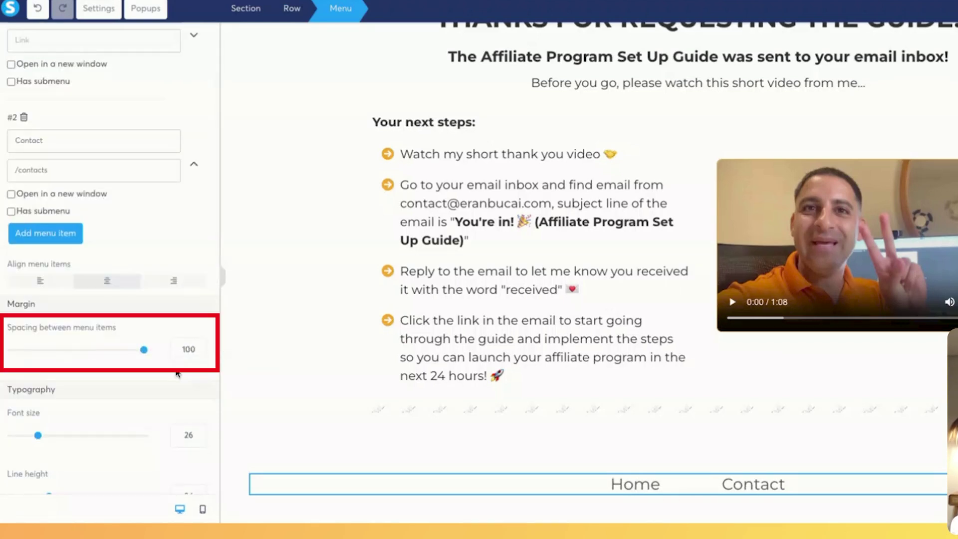
scroll(177, 373, down, 2)
double_click(187, 332)
text(1)
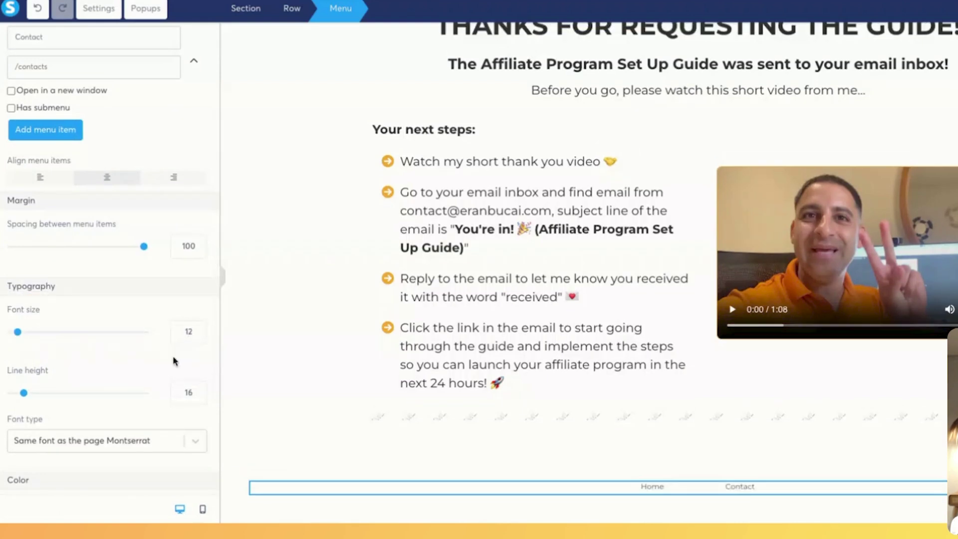
scroll(176, 359, down, 3)
scroll(76, 199, up, 6)
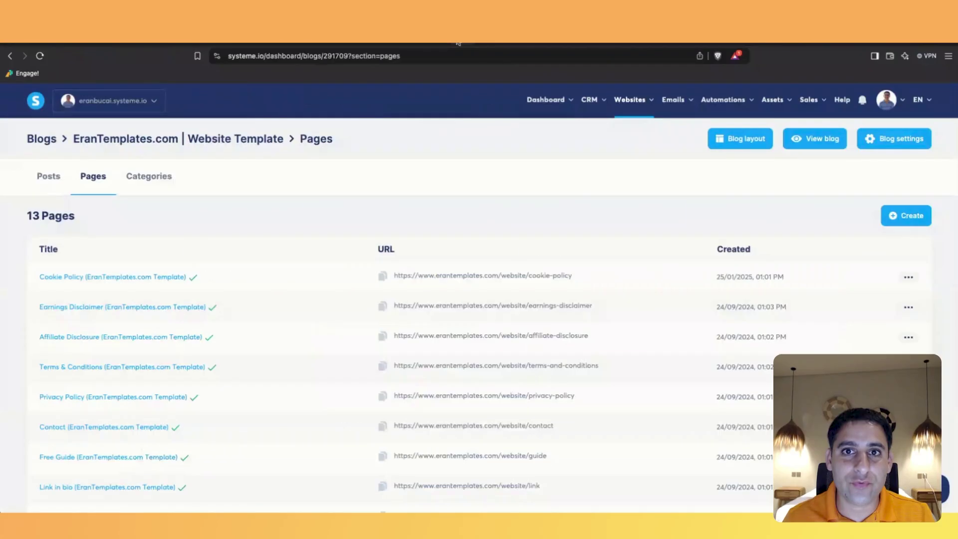
- Rename the first menu item Cookie Policy and link it to the blog's cookie-policy page URL, opening in a new window
click(381, 282)
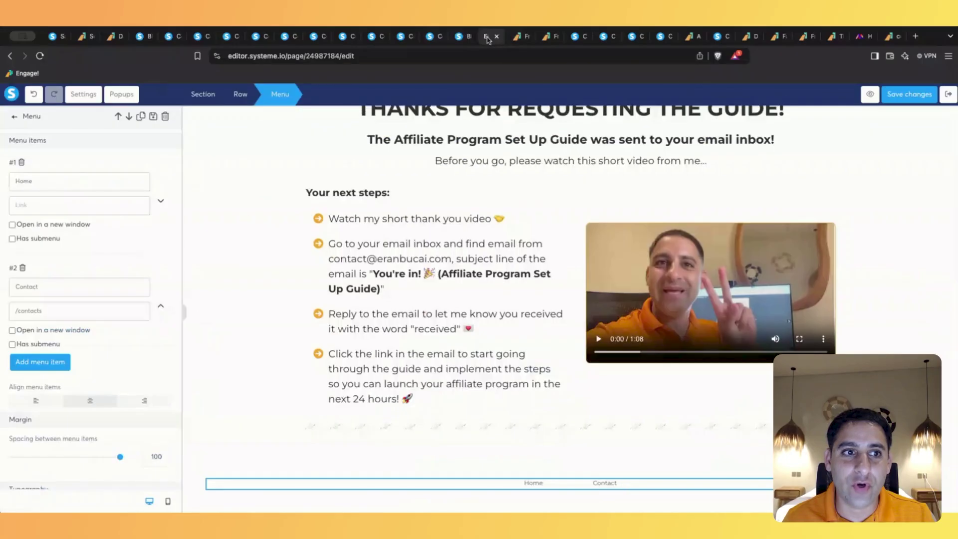
double_click(58, 182)
text(Cookie Policy)
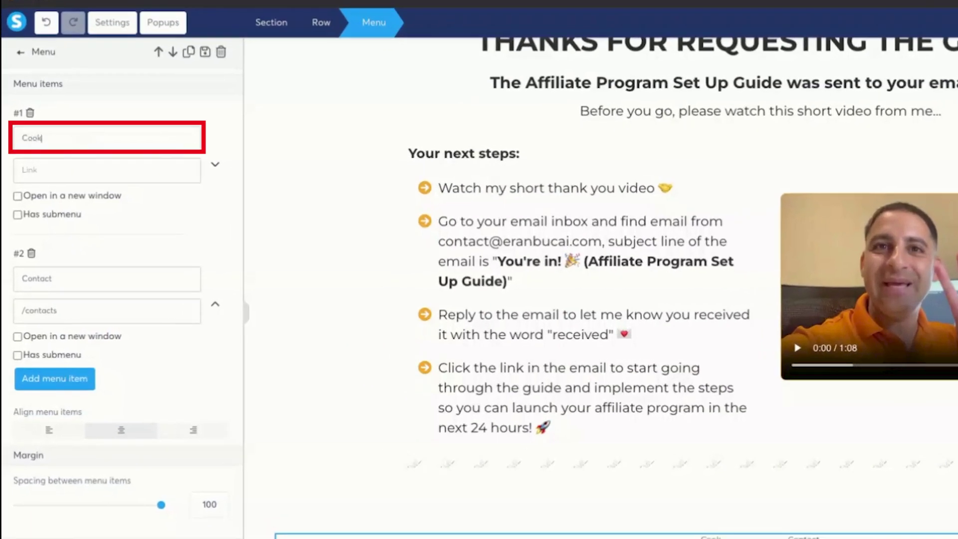
click(41, 175)
key(ctrl+v)
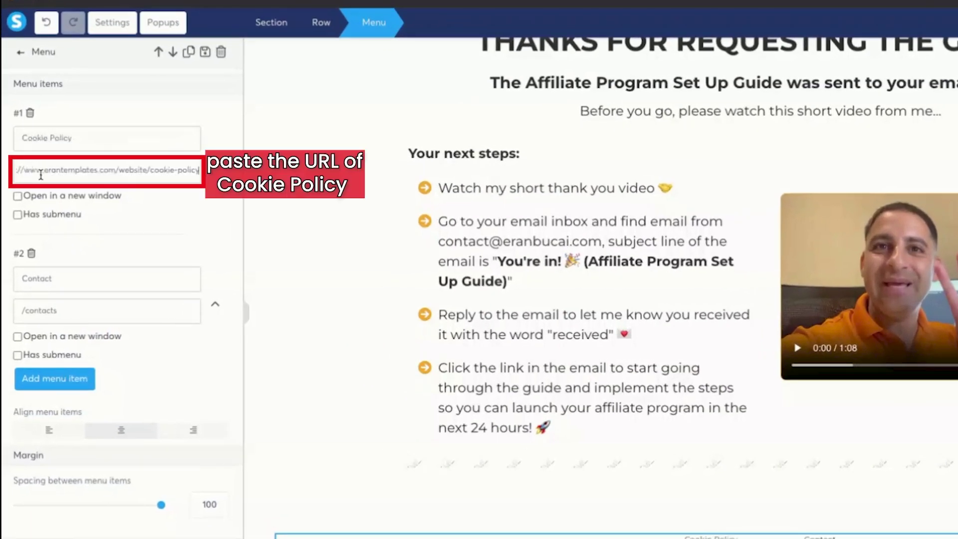
click(76, 198)
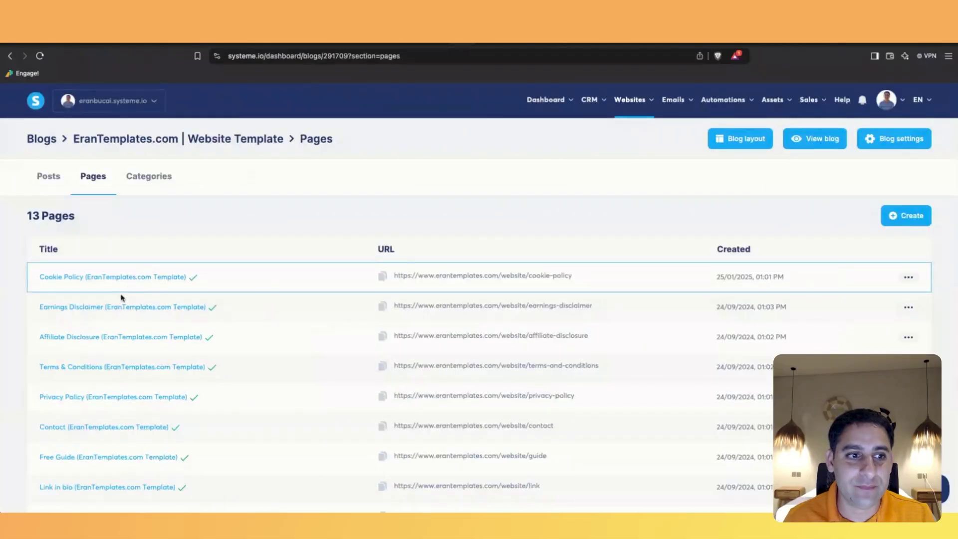
- Rename the second menu item Earning Disclaimer and link it to the blog's earnings-disclaimer page URL, opening in a new window
click(381, 306)
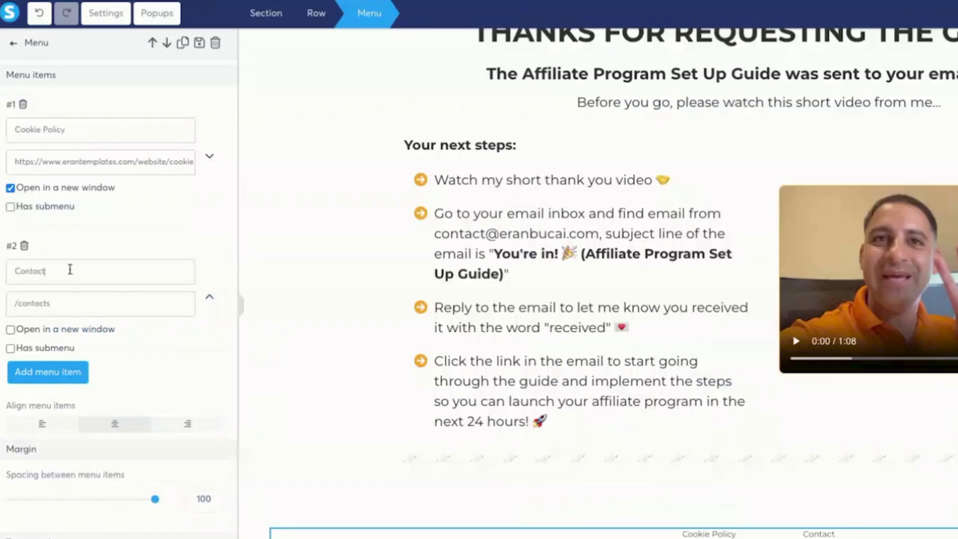
key(ctrl+a)
text(Ea)
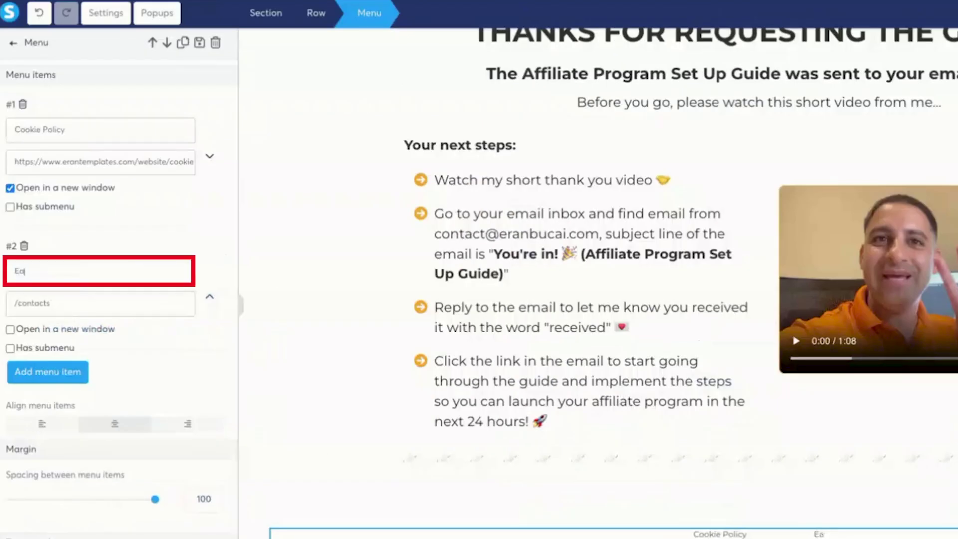
text(rning Discl)
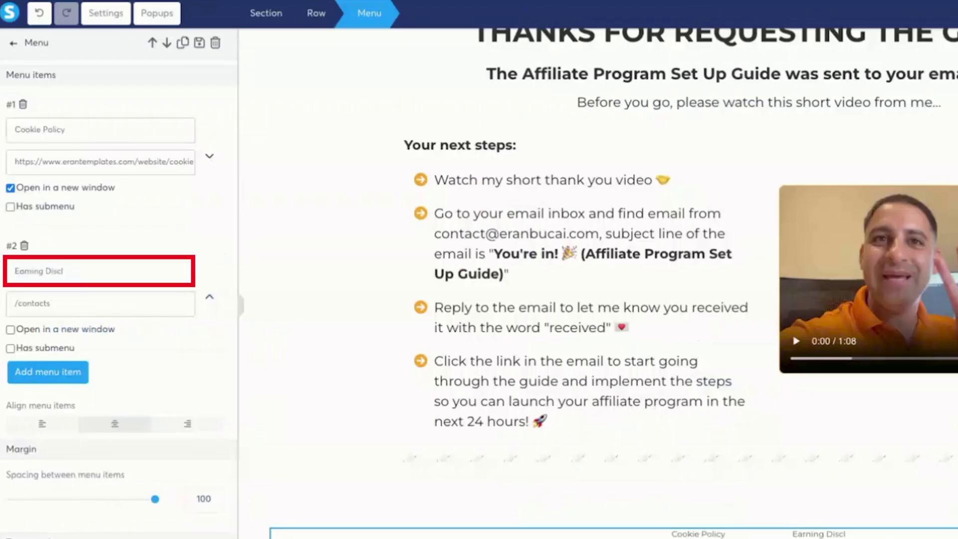
text(aimer)
key(ctrl+v)
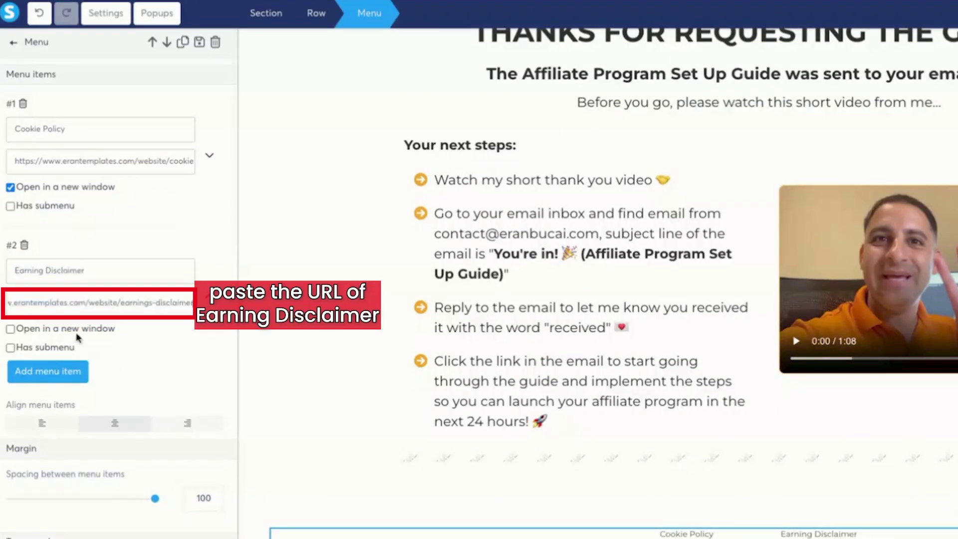
click(10, 330)
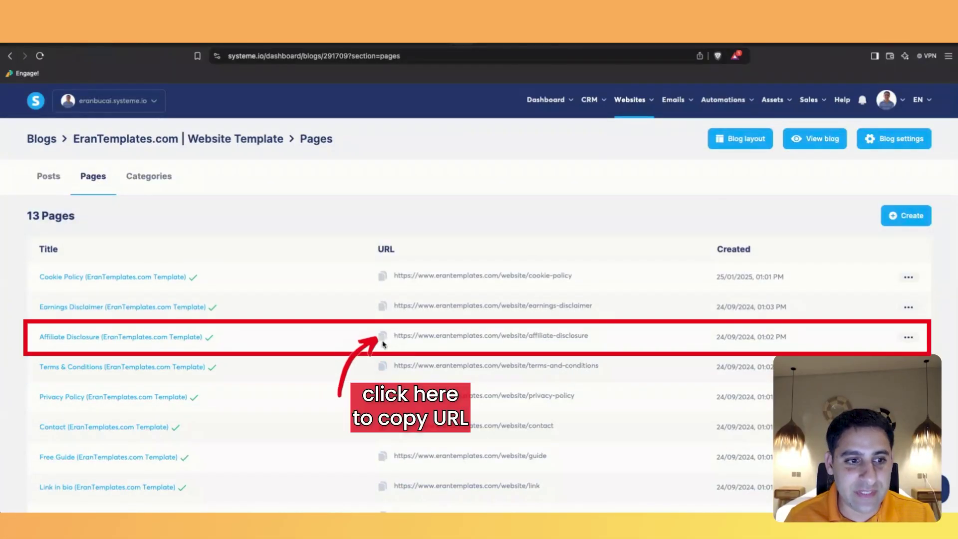
- Add a third menu item titled Affiliate Disclosure, linked to the blog's affiliate-disclosure page URL and opening in a new window
click(382, 337)
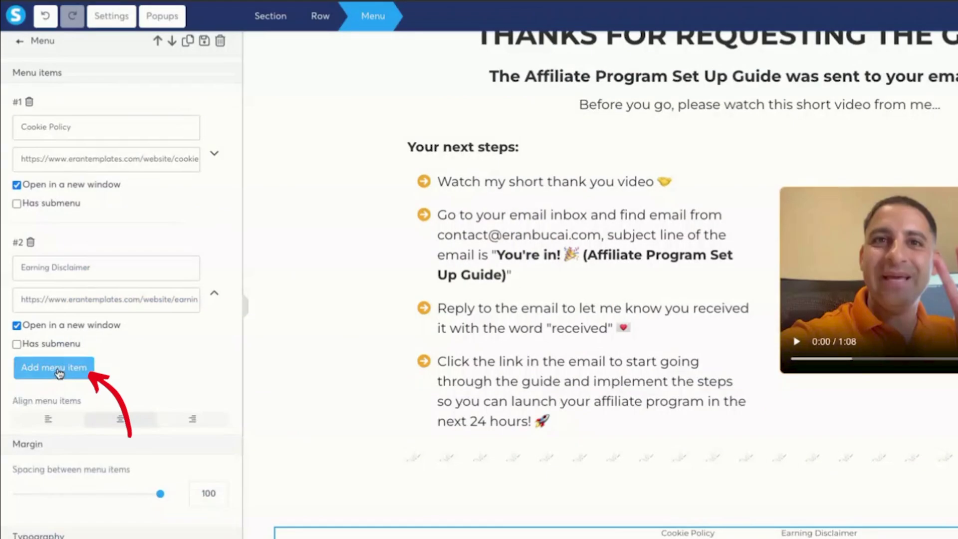
click(56, 368)
click(81, 406)
text(Affili)
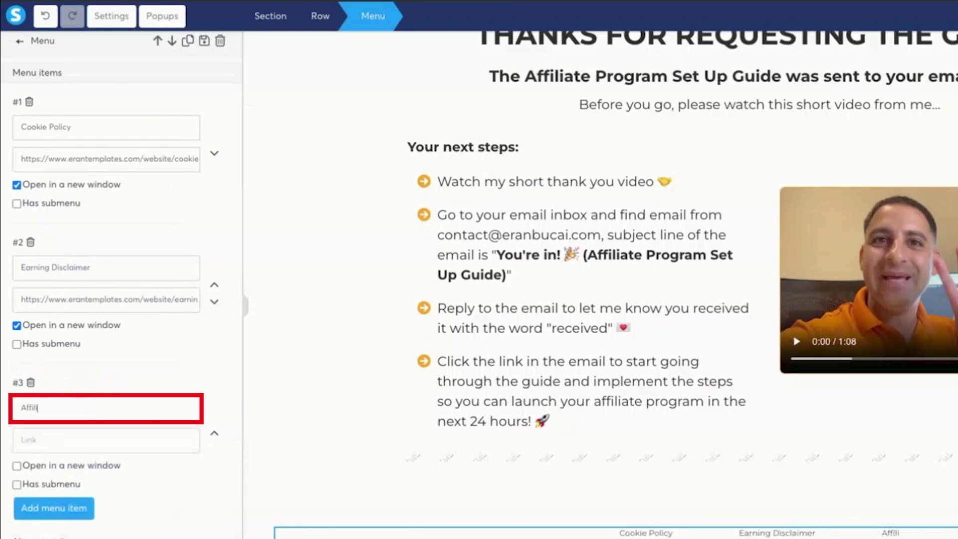
text(ate Disclosure)
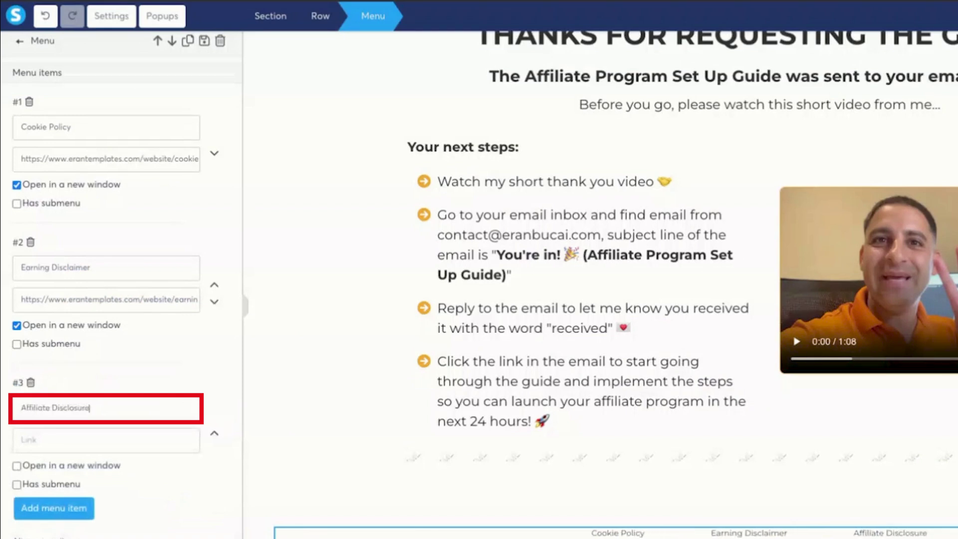
click(75, 439)
key(ctrl+v)
- Add a fourth menu item titled Terms & Conditions, linked to the blog's terms-and-conditions page URL and opening in a new window
click(70, 513)
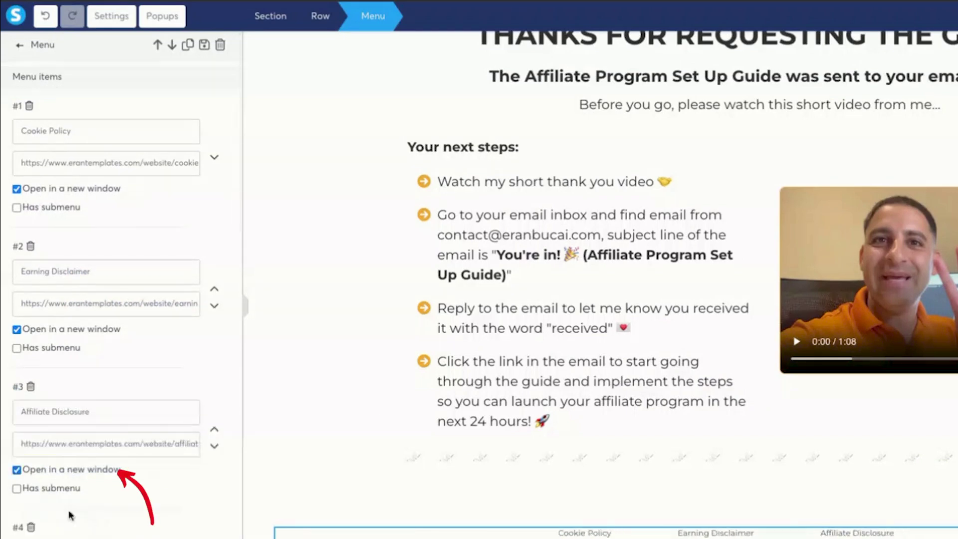
scroll(96, 514, down, 3)
scroll(95, 436, down, 1)
click(93, 362)
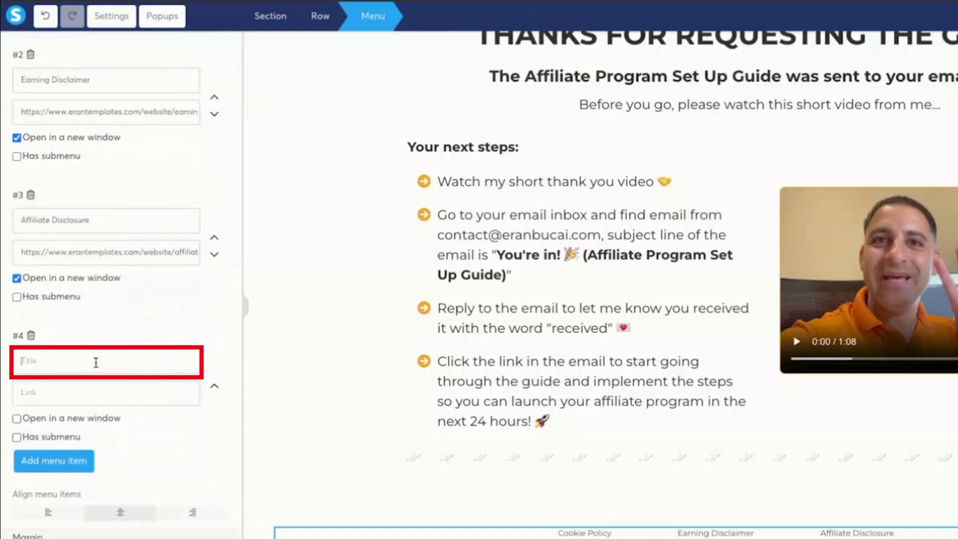
text(Terms & Conditions)
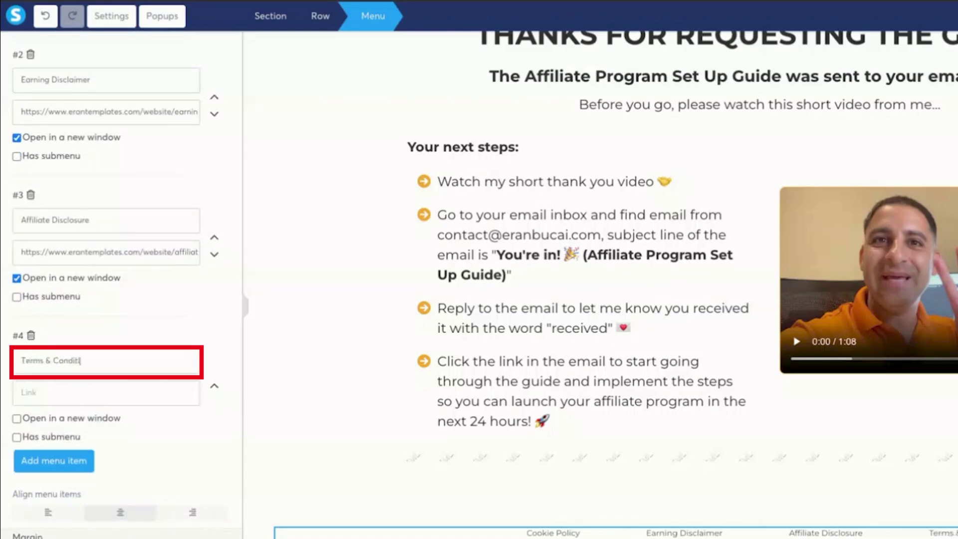
click(74, 393)
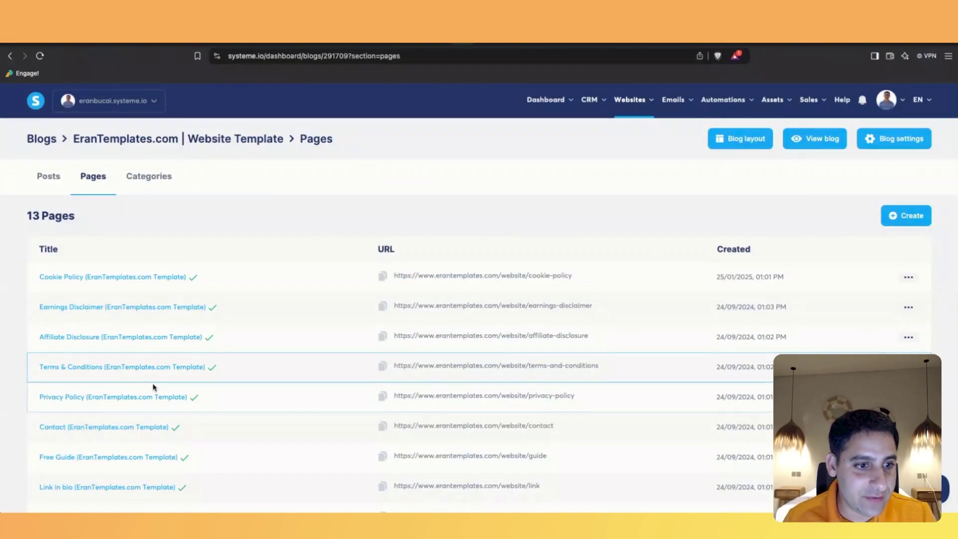
click(383, 367)
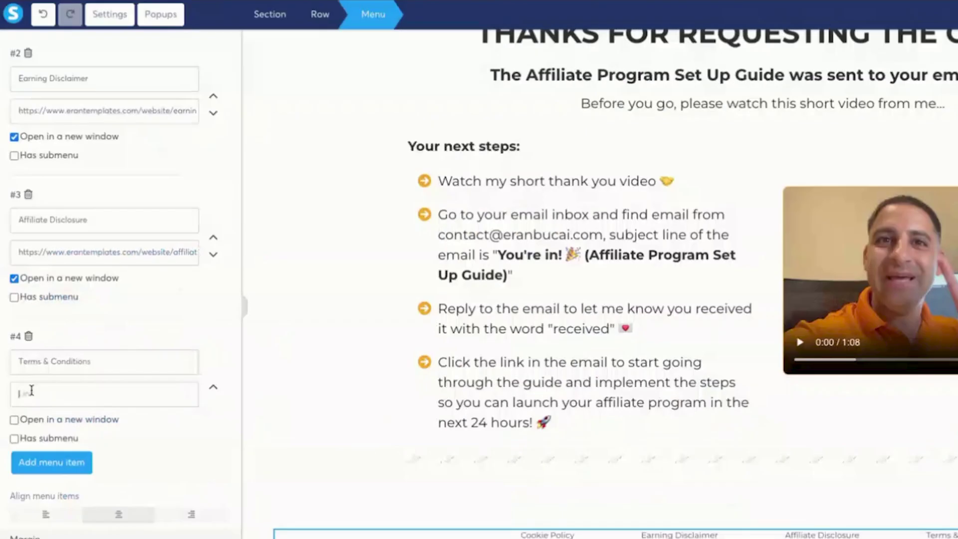
key(ctrl+v)
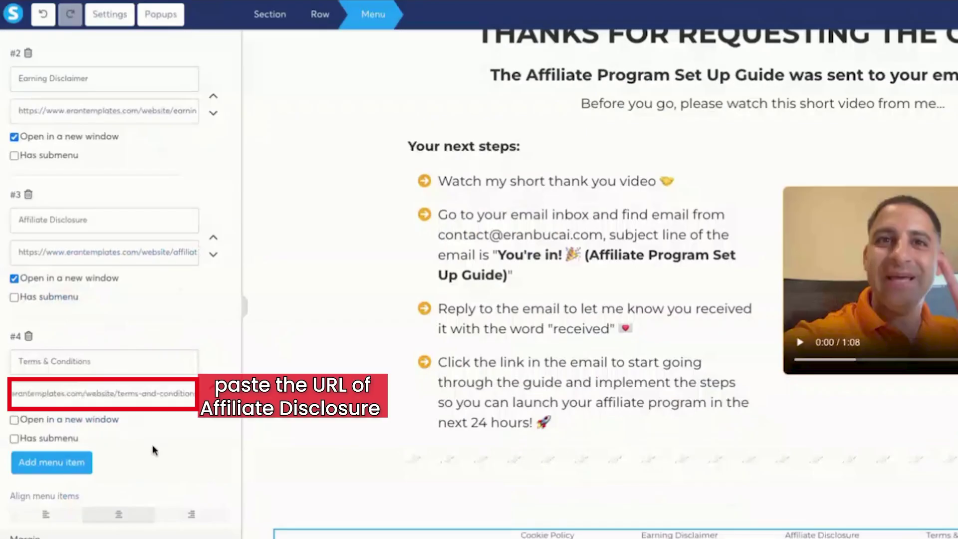
click(63, 423)
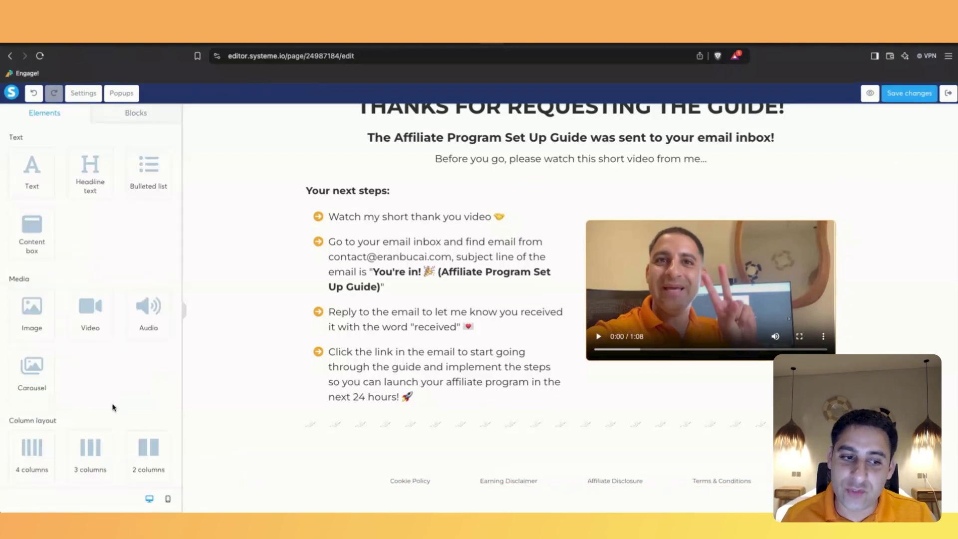
- Insert a two-column row with a narrower first column in the footer section, and move the menu into the second column, vertically centered
drag(138, 449, 335, 482)
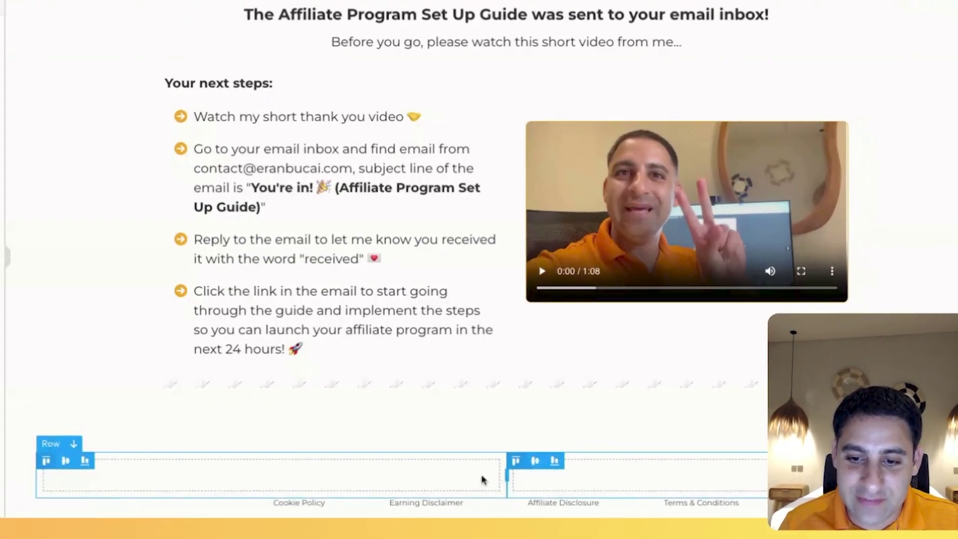
drag(482, 480, 265, 478)
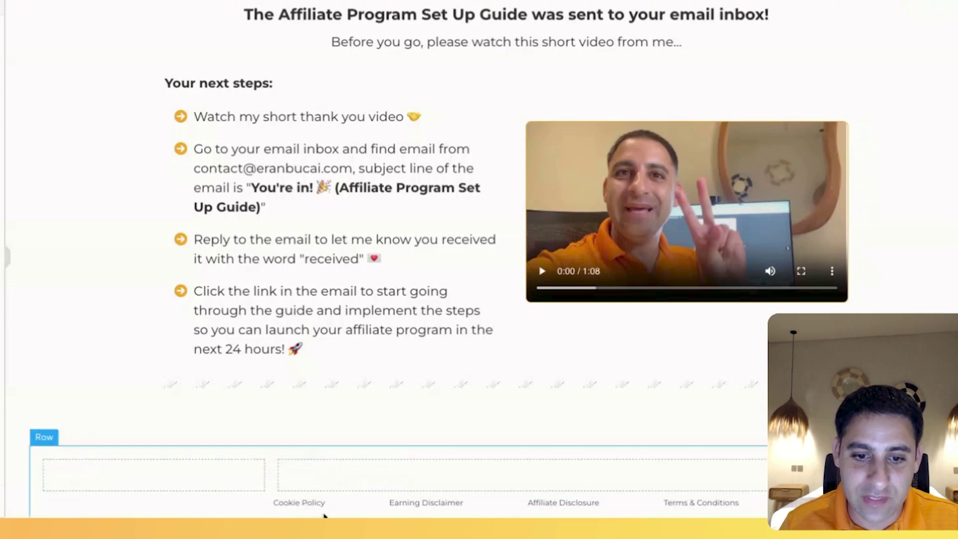
drag(329, 504, 360, 491)
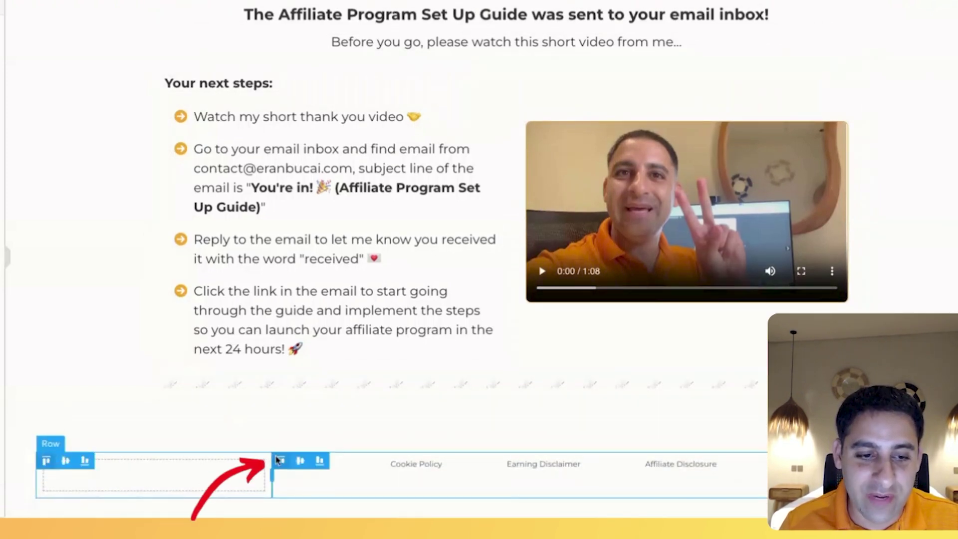
click(300, 463)
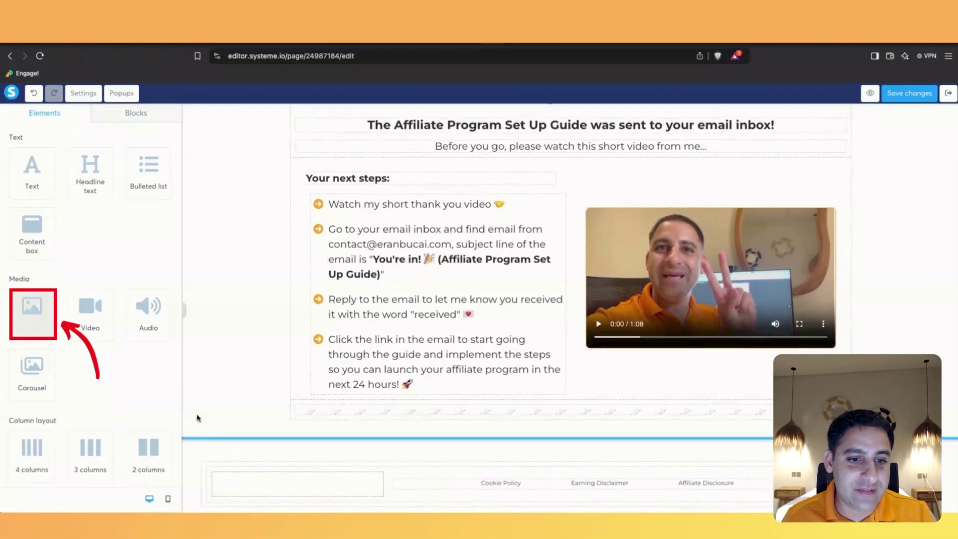
- Add an image to the footer's first column using dotcomsecrets-logo22.png from the uploaded images, and reduce the logo's size
drag(31, 312, 278, 484)
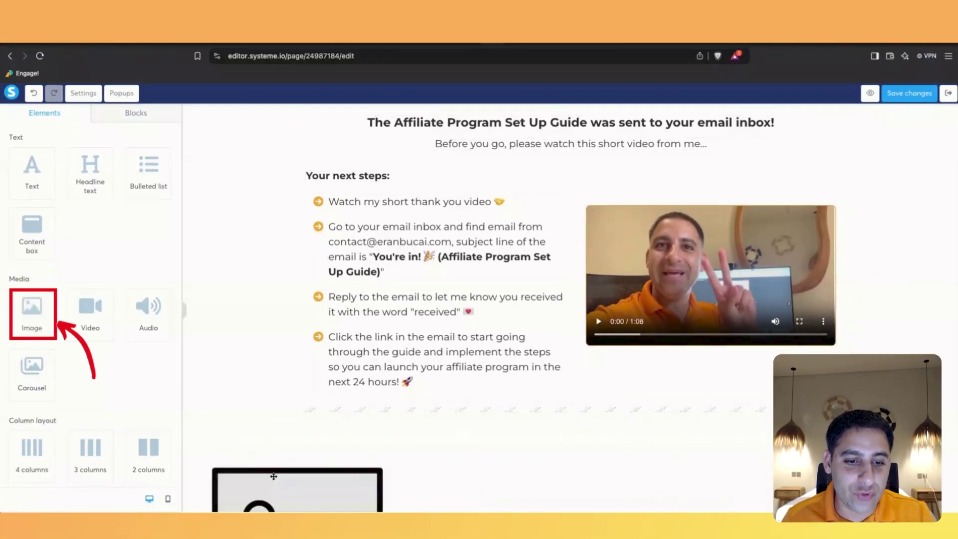
click(157, 159)
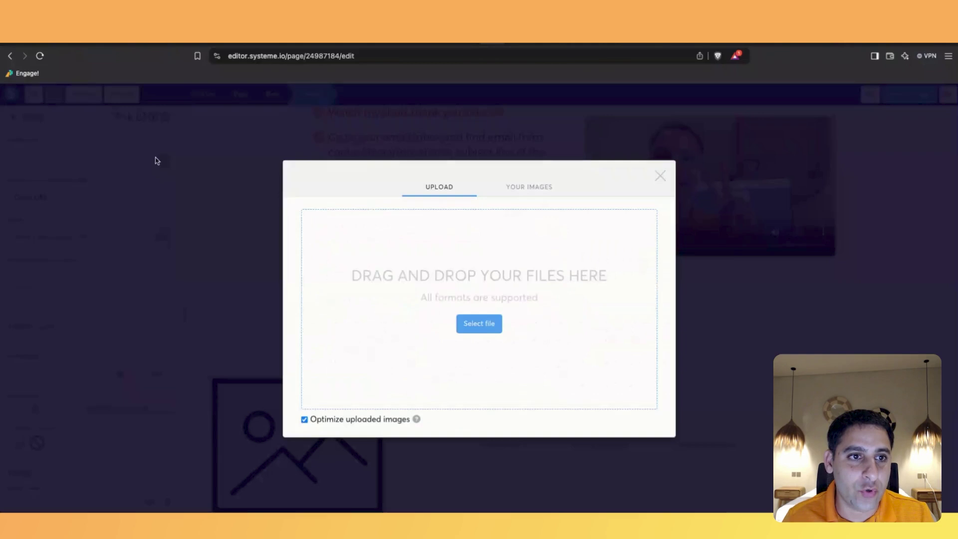
click(487, 193)
text(dotcoms)
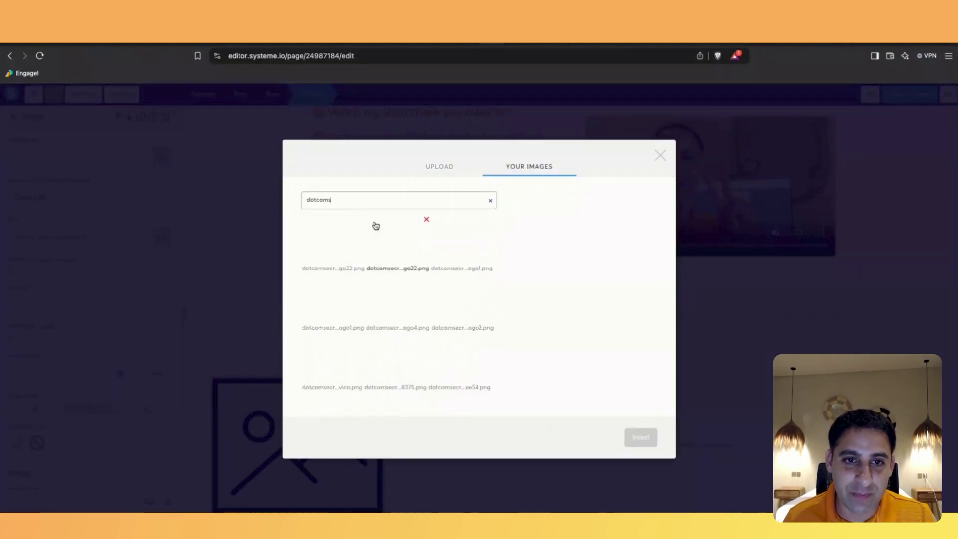
click(330, 238)
click(641, 437)
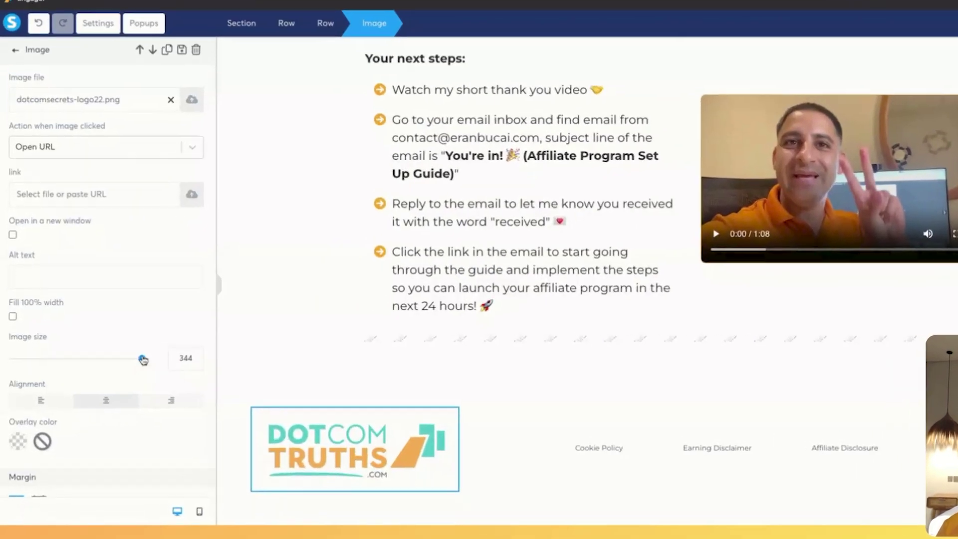
drag(119, 373, 57, 378)
click(498, 475)
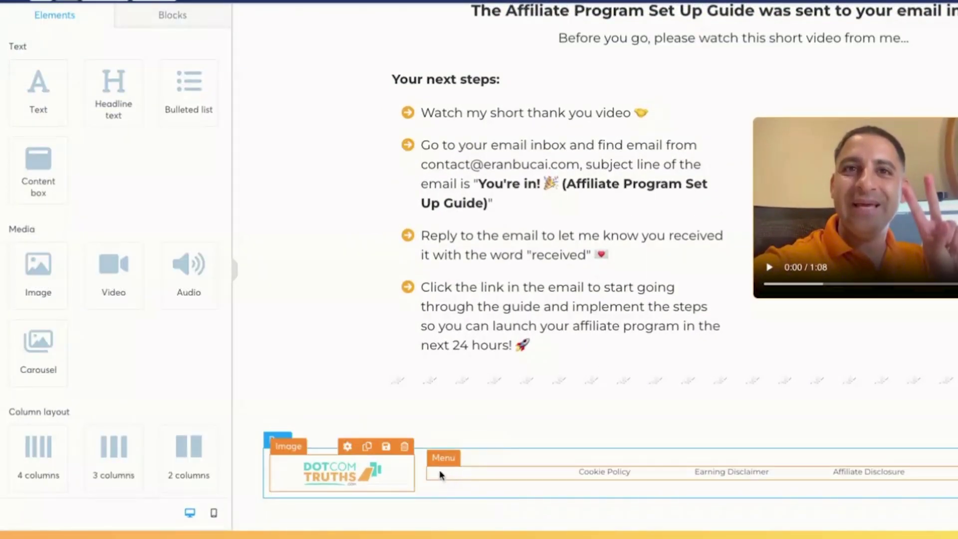
- Set the footer menu's item text color to black from the default colors
click(707, 476)
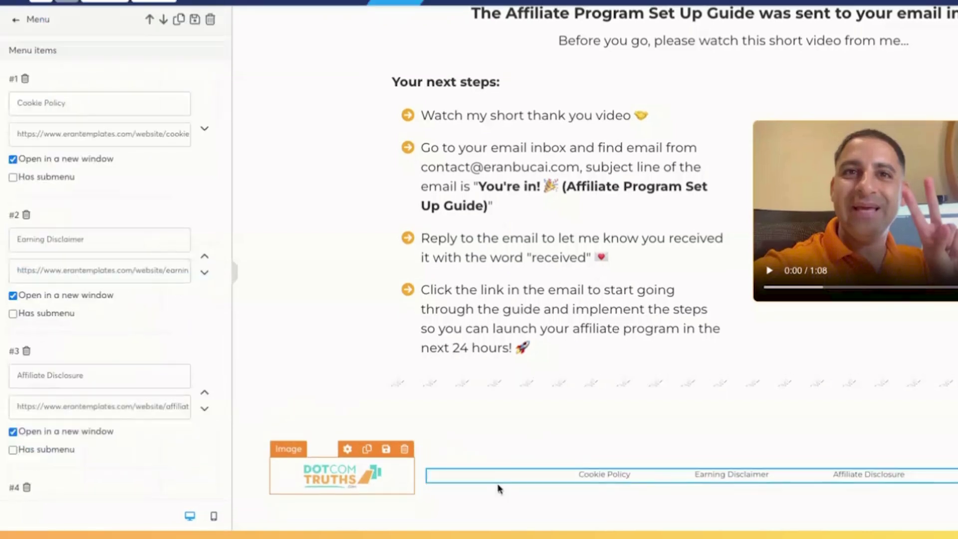
scroll(108, 399, down, 10)
scroll(108, 399, down, 5)
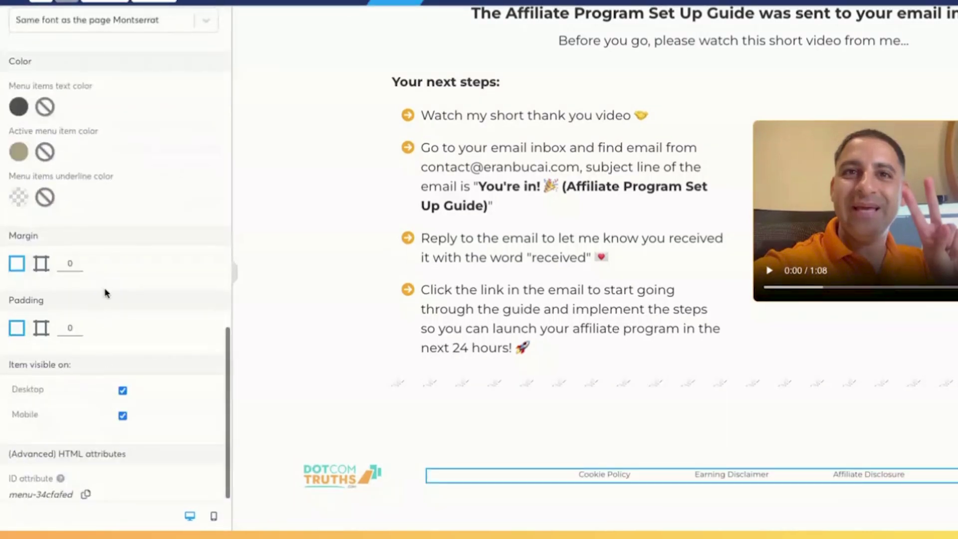
scroll(103, 355, up, 4)
click(20, 346)
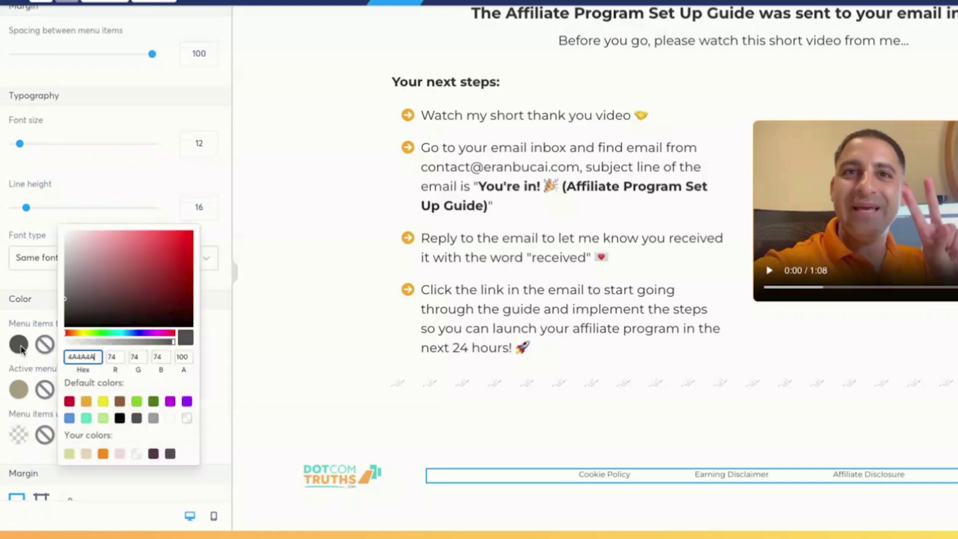
click(70, 401)
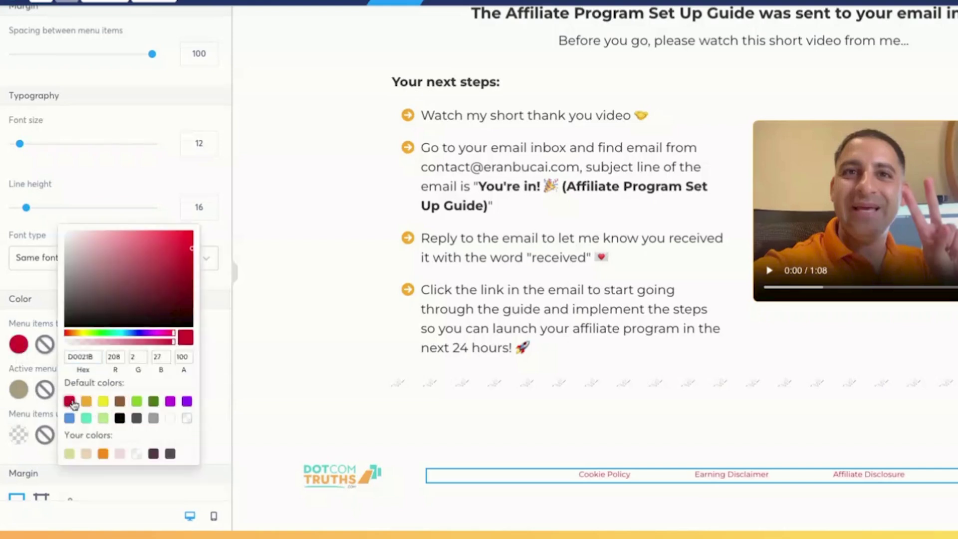
click(120, 419)
- Set the footer menu's active item color and item underline color to the default blue
click(19, 390)
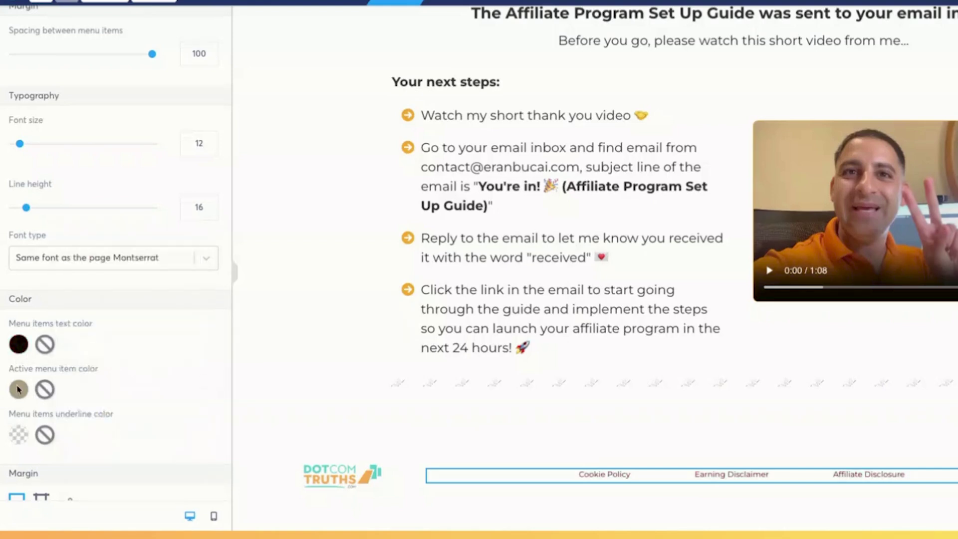
click(20, 390)
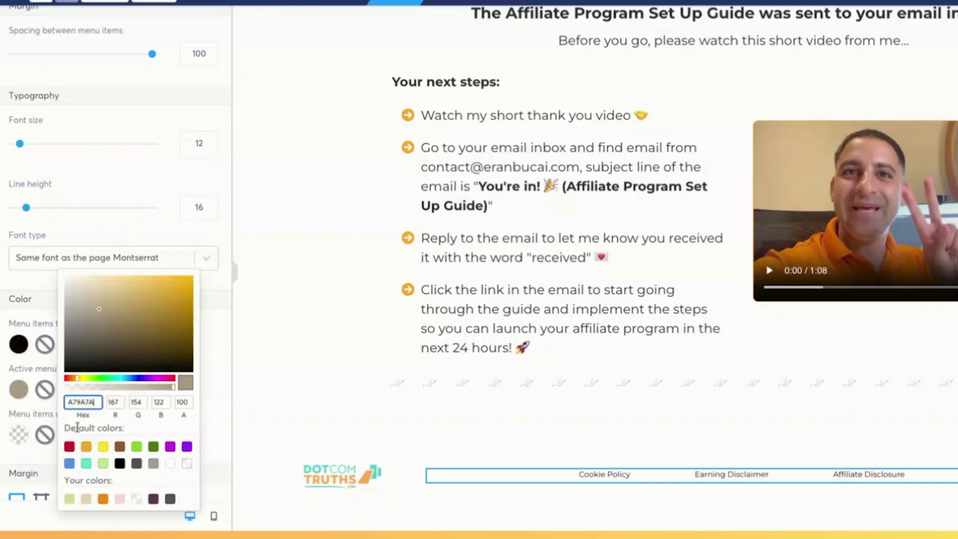
click(70, 463)
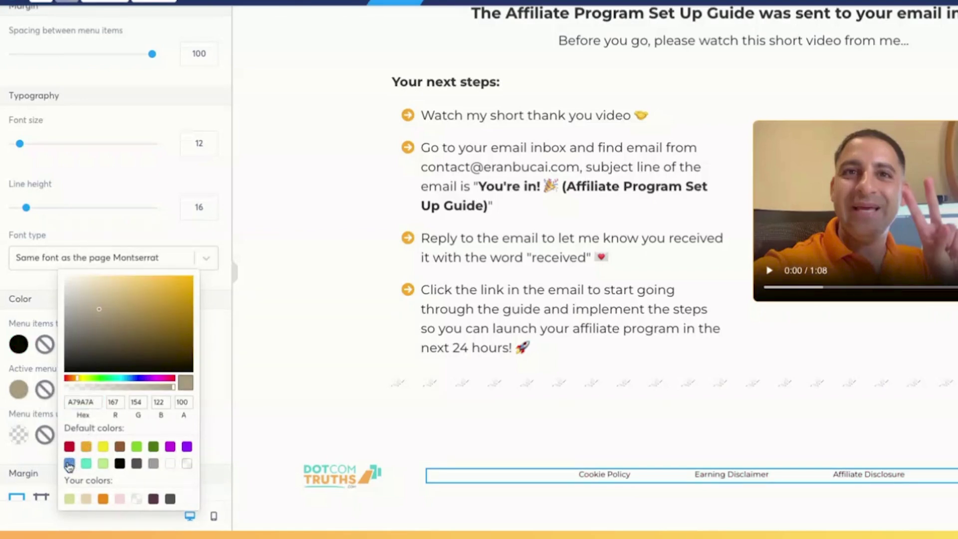
click(221, 388)
click(19, 435)
click(70, 485)
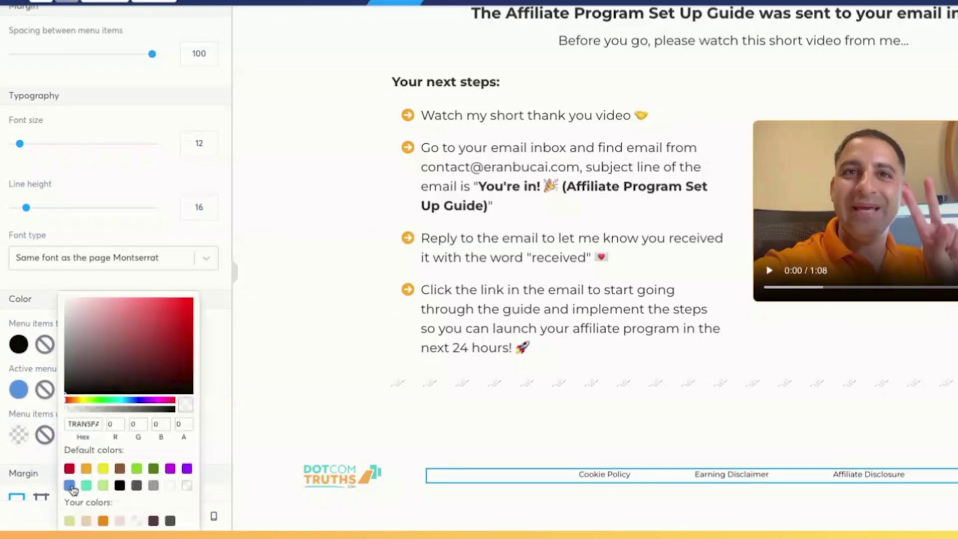
click(220, 413)
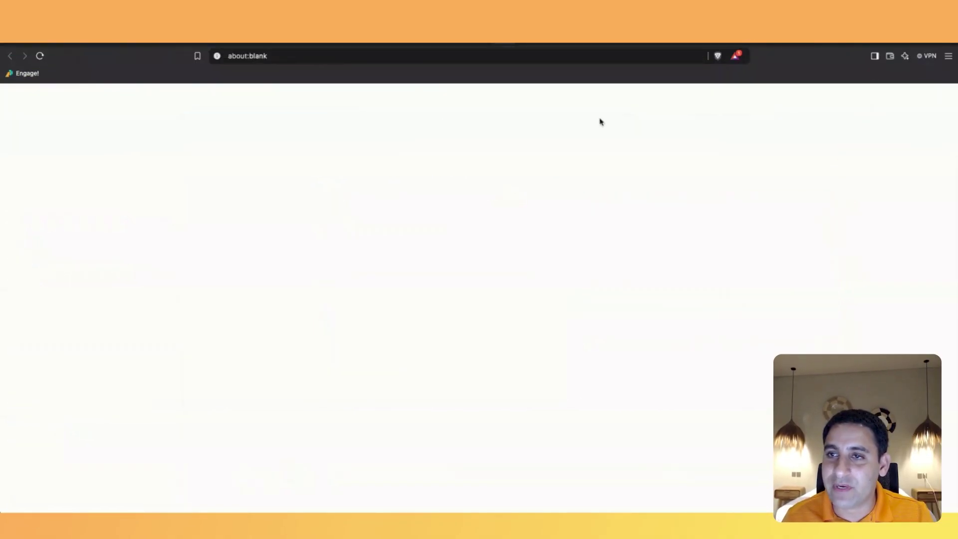
- Set the footer section's top margin to 200
scroll(343, 400, down, 2)
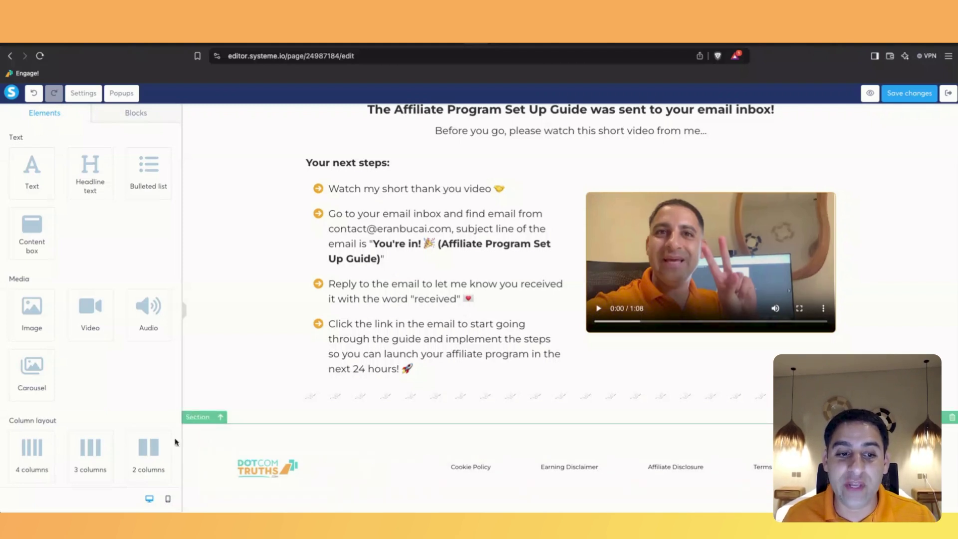
click(200, 418)
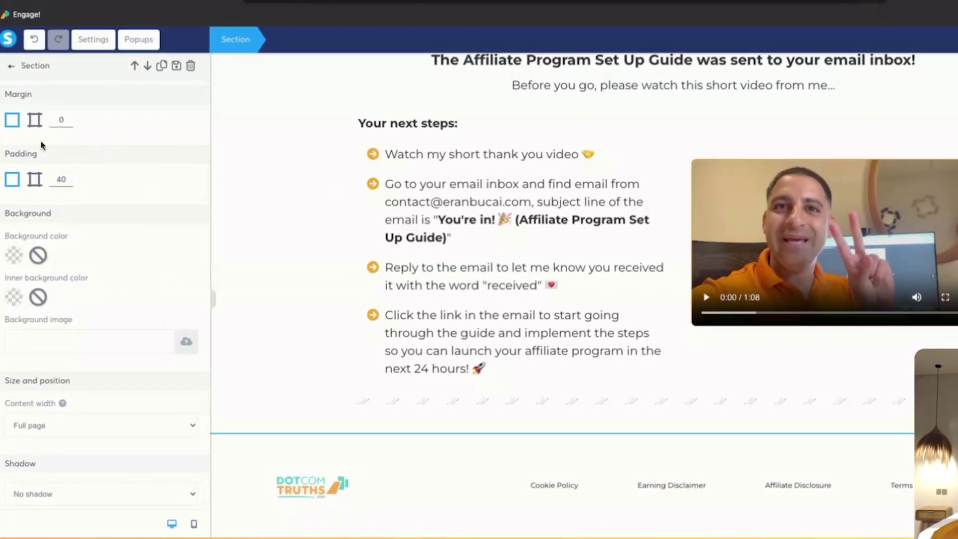
click(34, 120)
drag(10, 163, 138, 163)
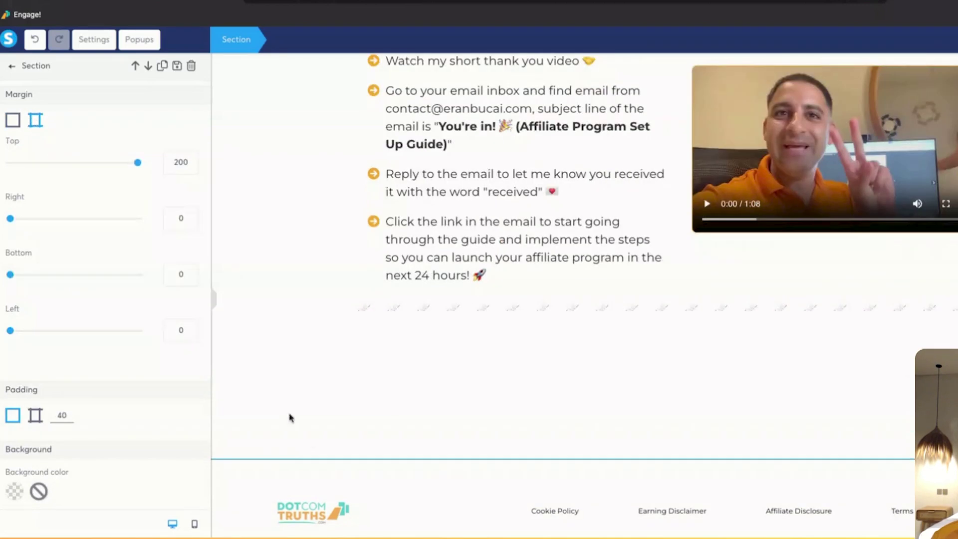
click(320, 437)
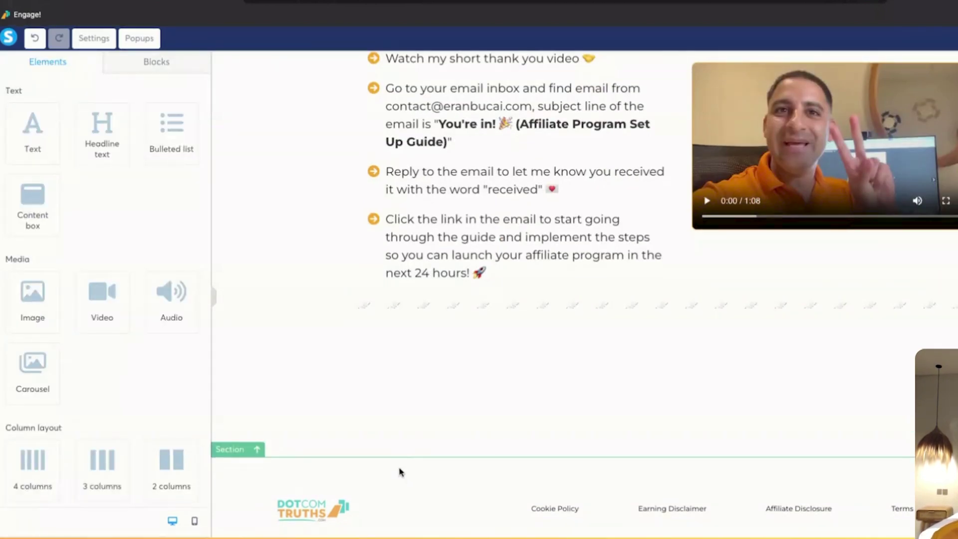
- Save the footer section as a master block titled "Footer section master block (demo purposes only for tutorial)"
click(228, 452)
click(178, 67)
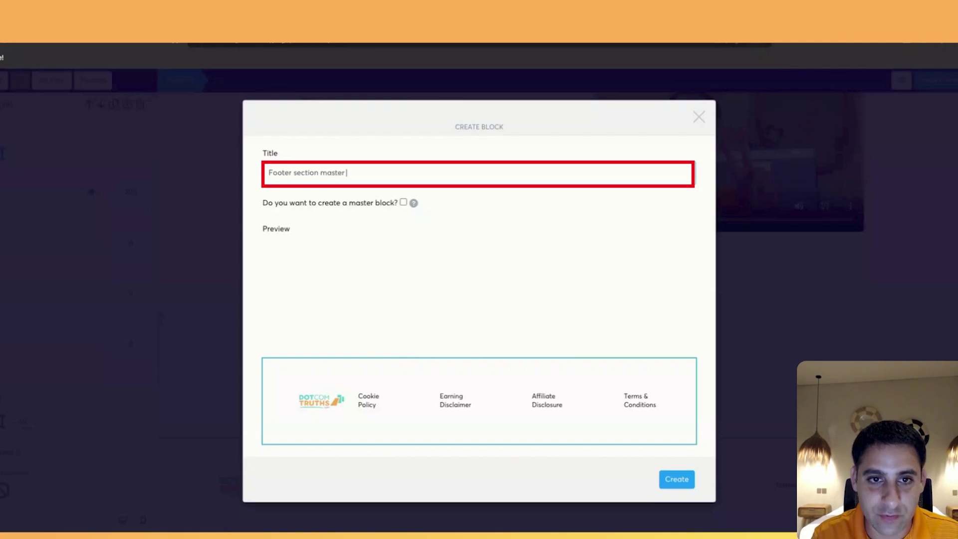
text(ck)
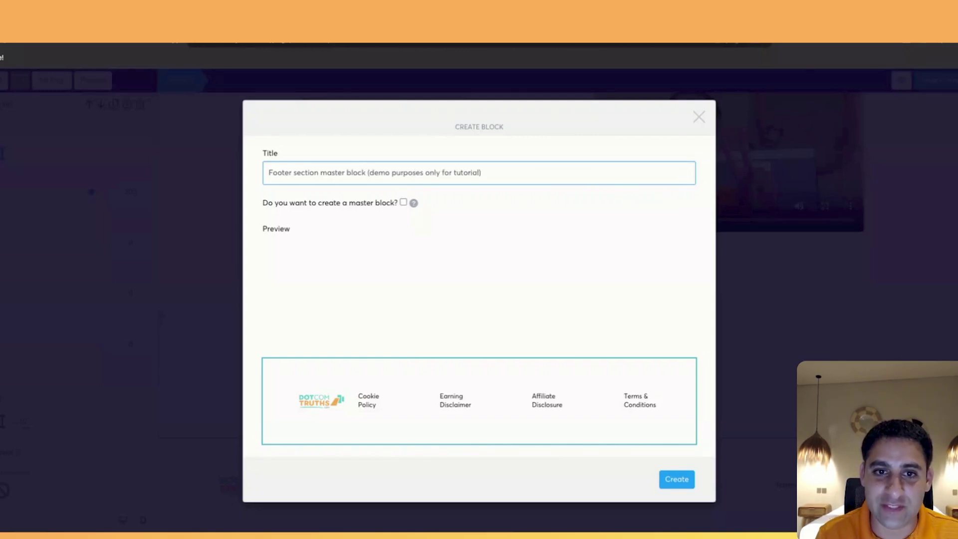
click(403, 202)
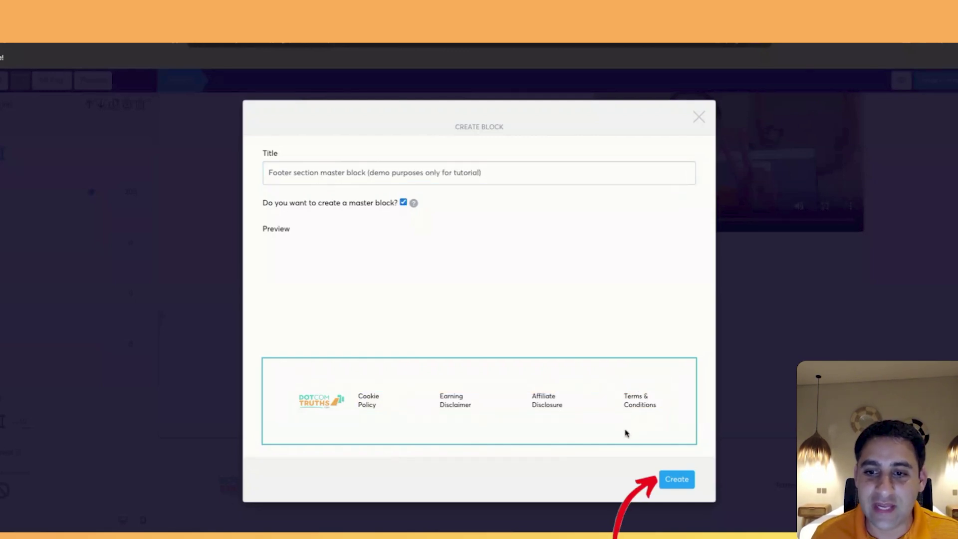
click(671, 481)
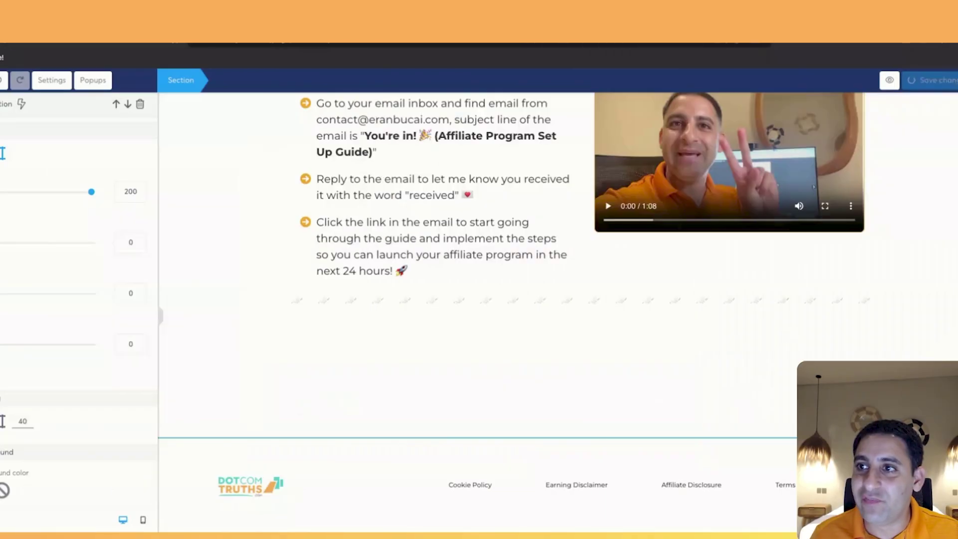
- In the mobile view, change the footer's burger menu to a Dropdown menu and show it in its open state
click(462, 482)
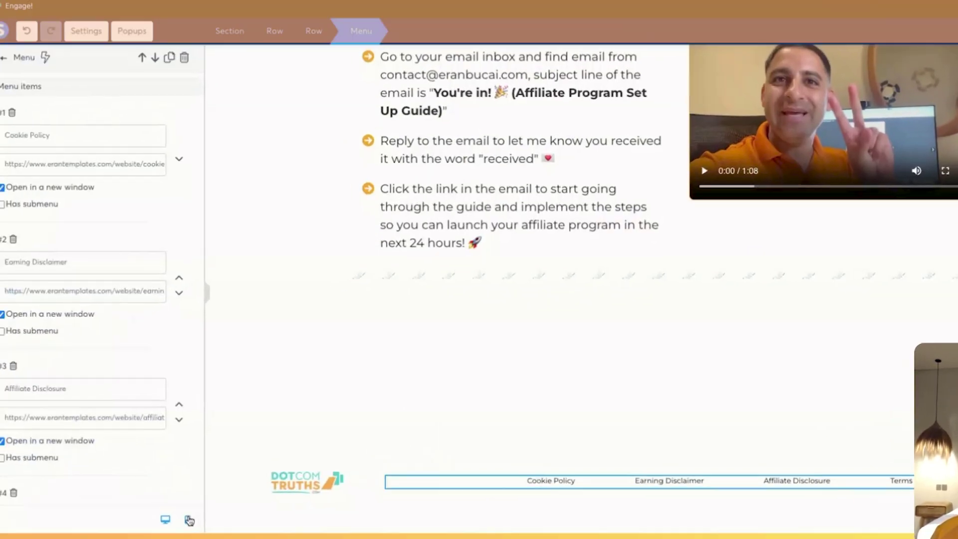
click(143, 520)
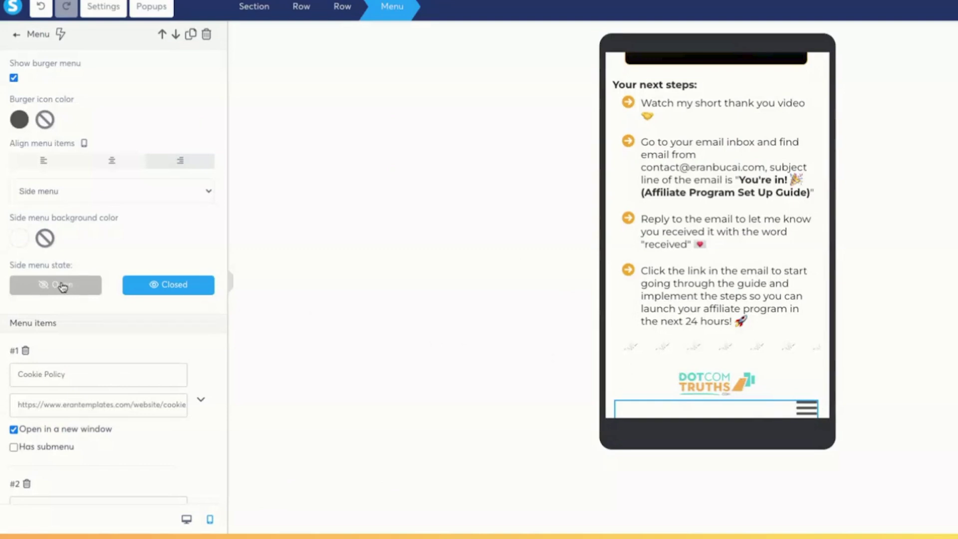
click(71, 183)
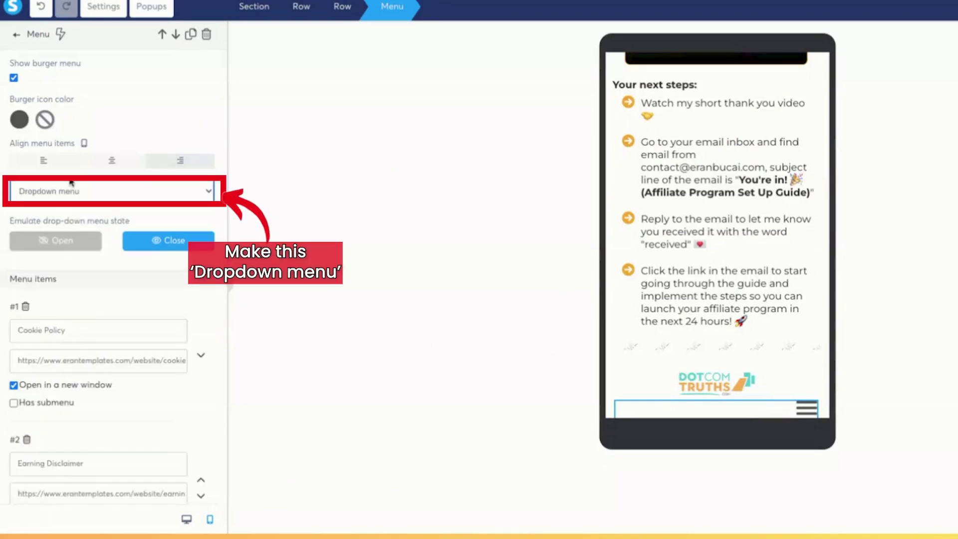
click(66, 242)
click(655, 368)
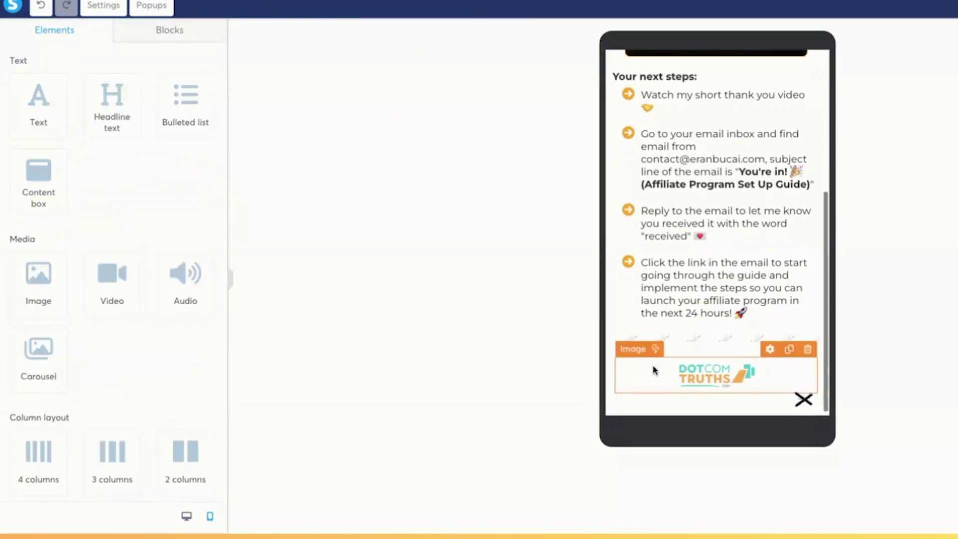
click(794, 403)
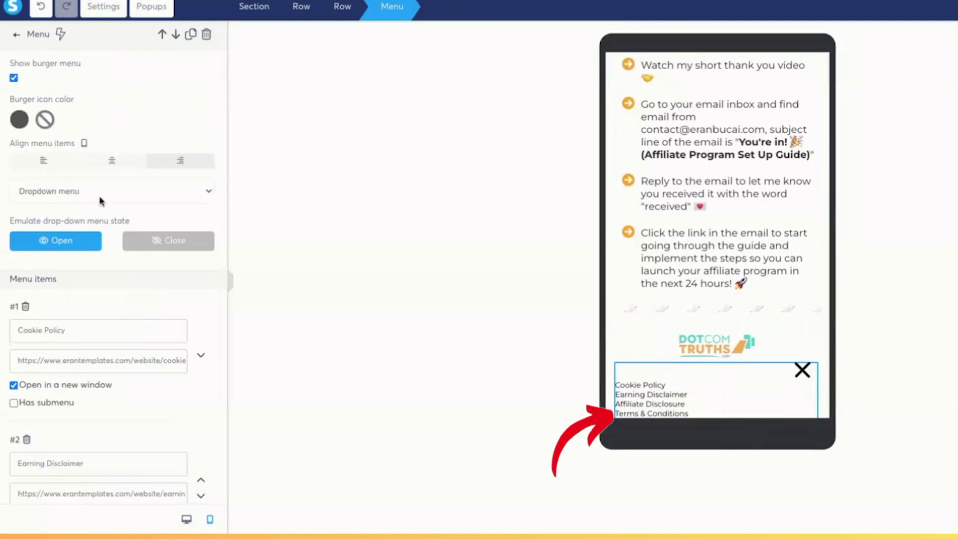
click(66, 241)
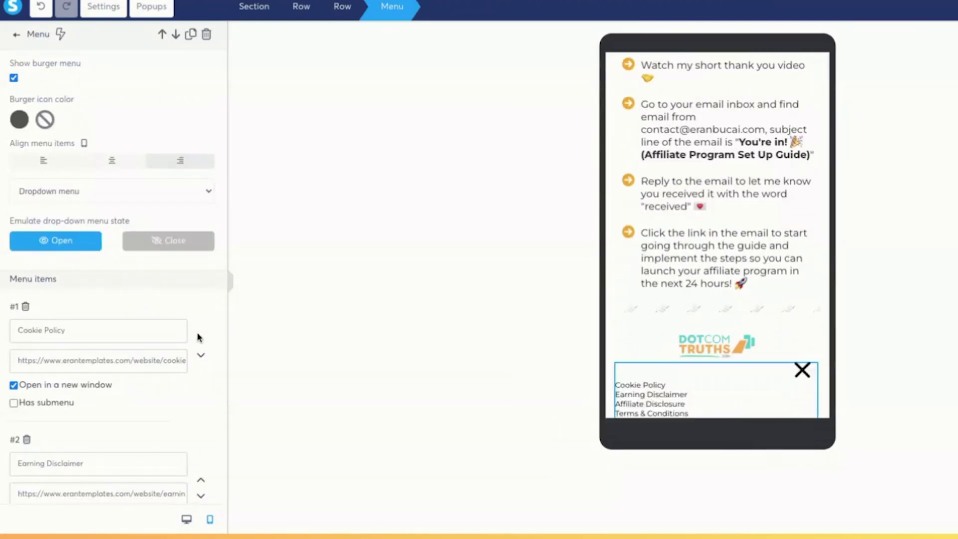
- Set the mobile footer menu's item spacing to 10 and font size to 12, and save the changes
scroll(199, 339, down, 14)
scroll(75, 226, up, 1)
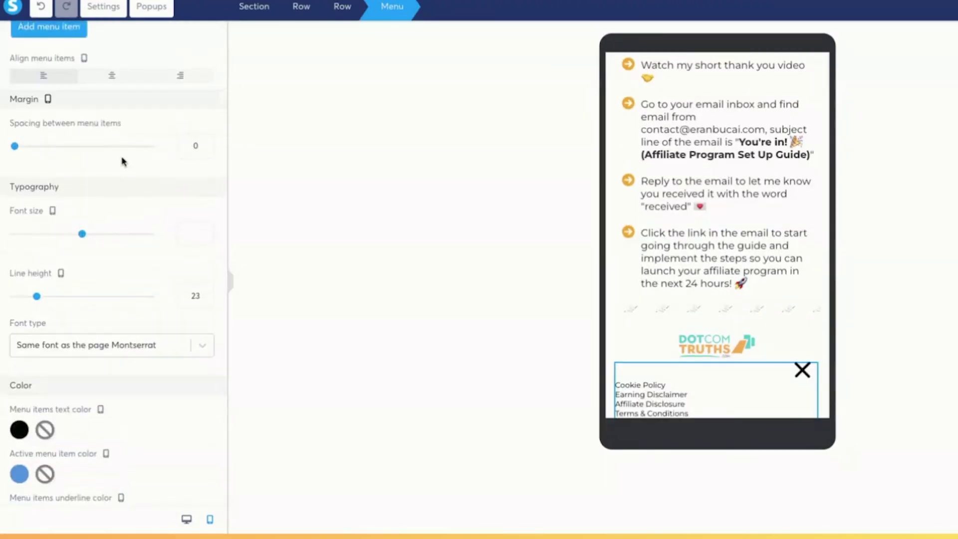
click(194, 146)
text(10)
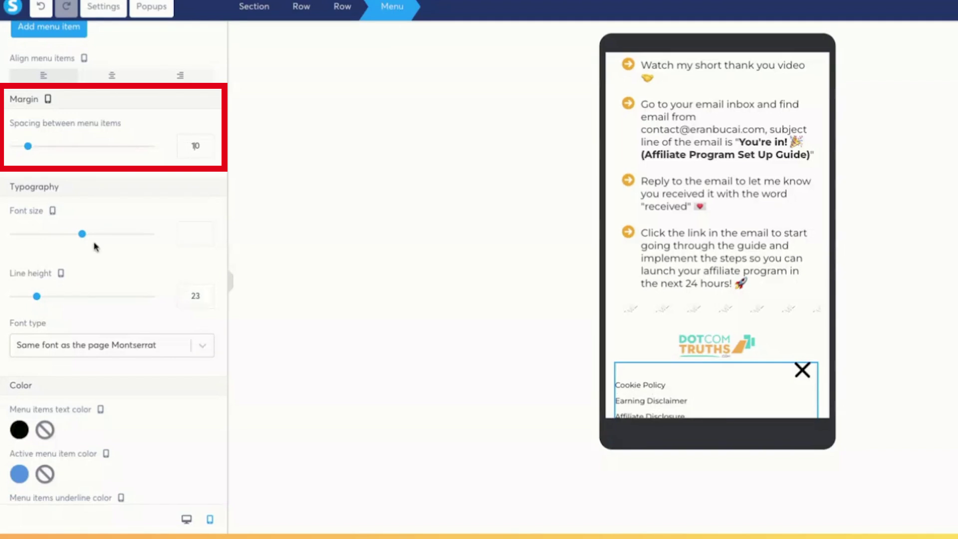
click(182, 233)
text(12)
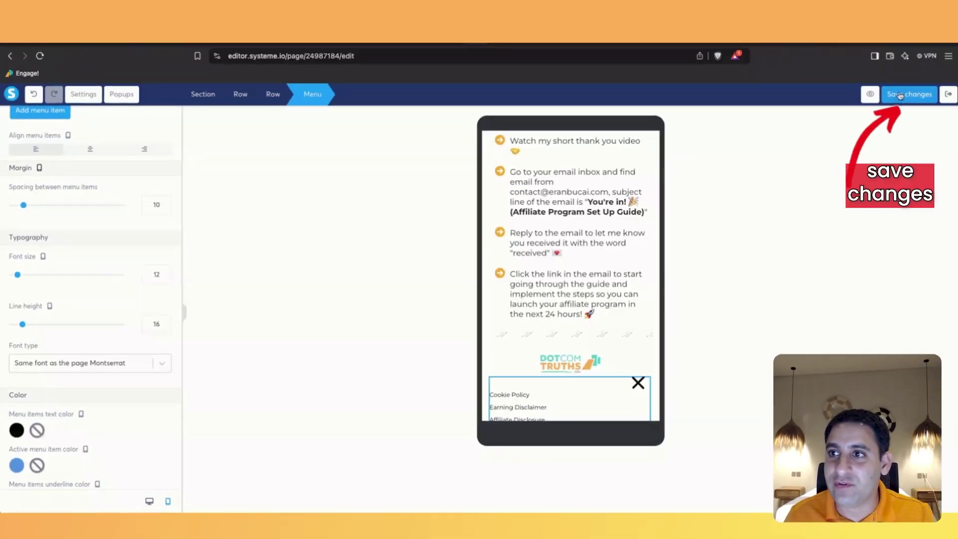
key(ctrl+s)
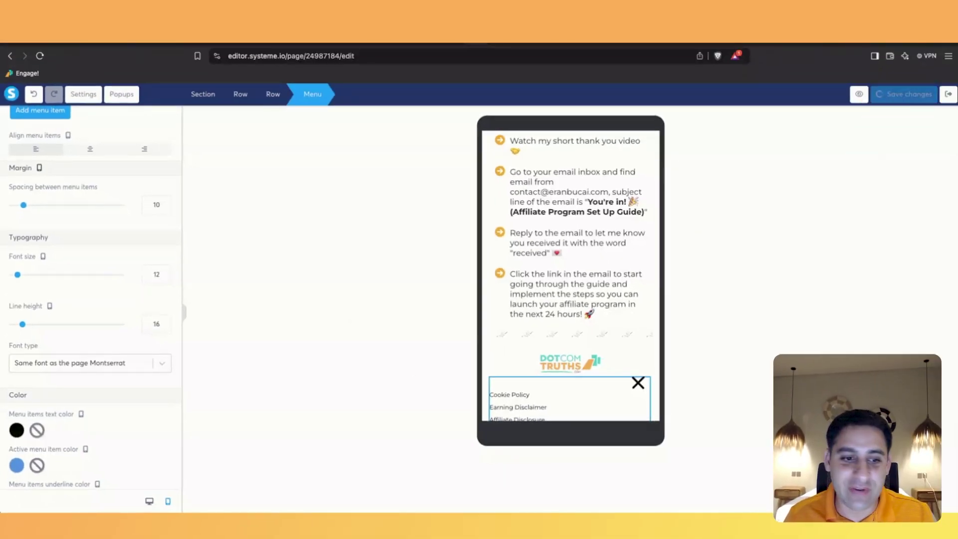
- Return to the desktop view, save the thank you page and exit the editor
click(150, 500)
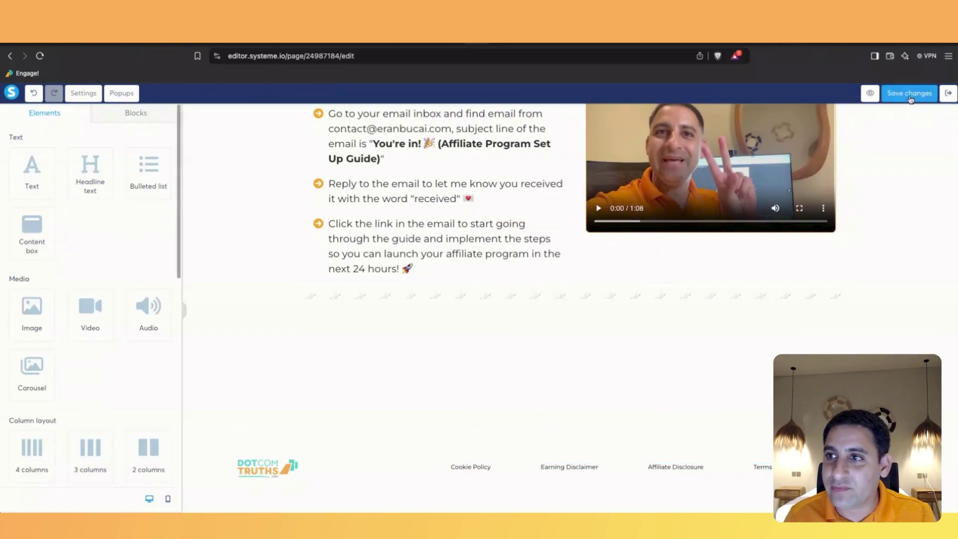
click(924, 94)
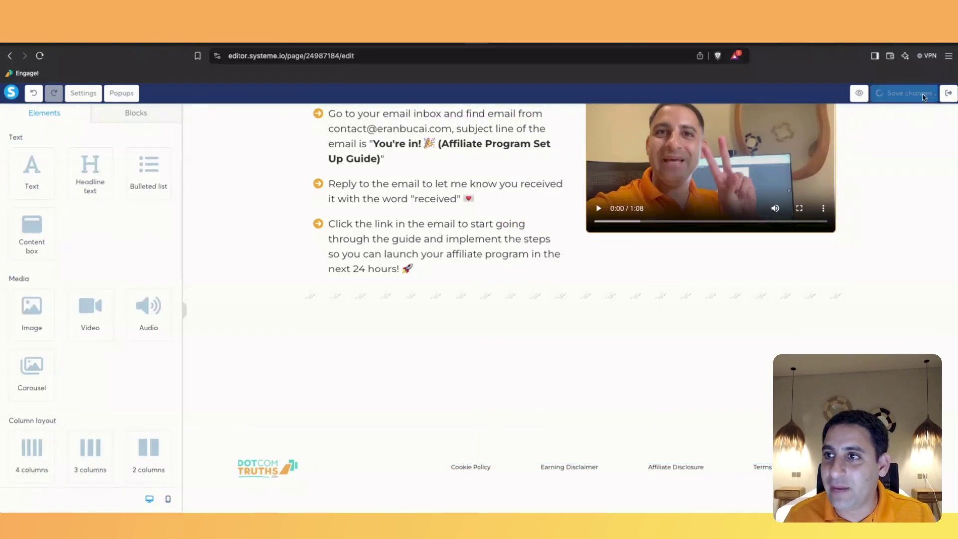
click(949, 94)
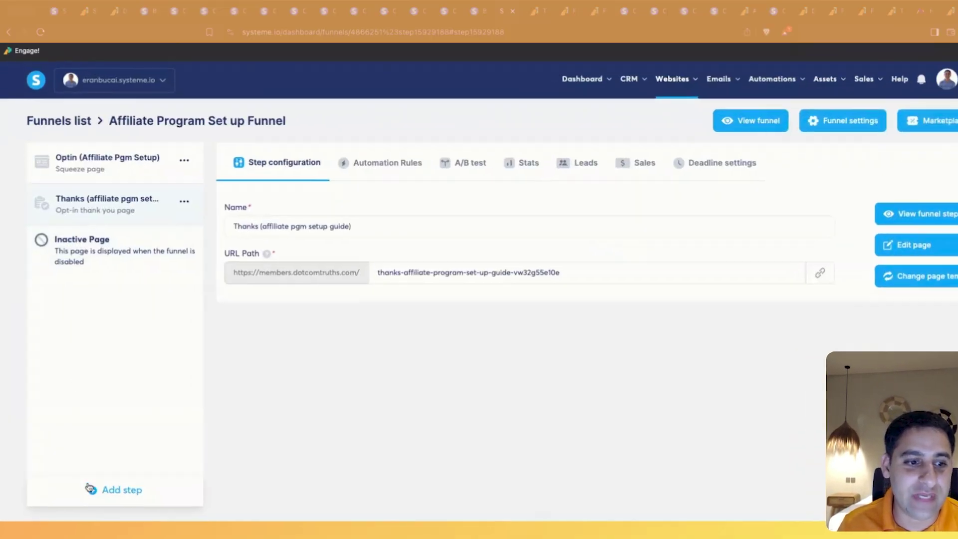
- Add an Order form step named "orde form demo" to the funnel and apply the first page template
click(110, 484)
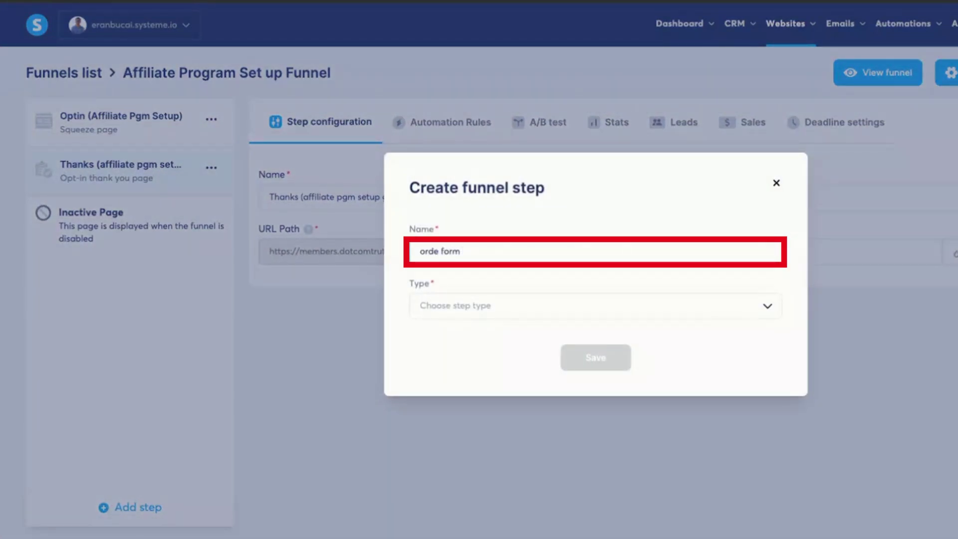
click(494, 305)
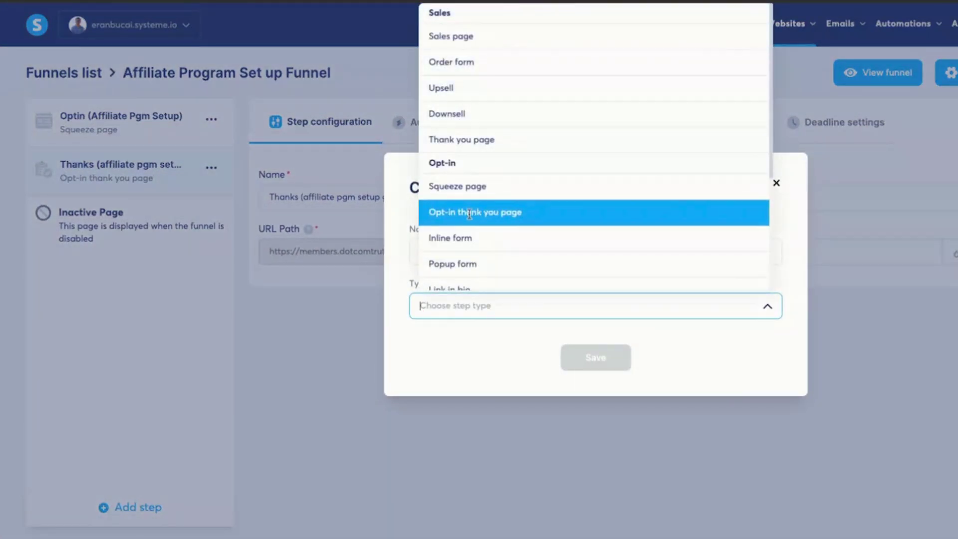
scroll(473, 252, down, 1)
scroll(479, 150, up, 1)
click(499, 62)
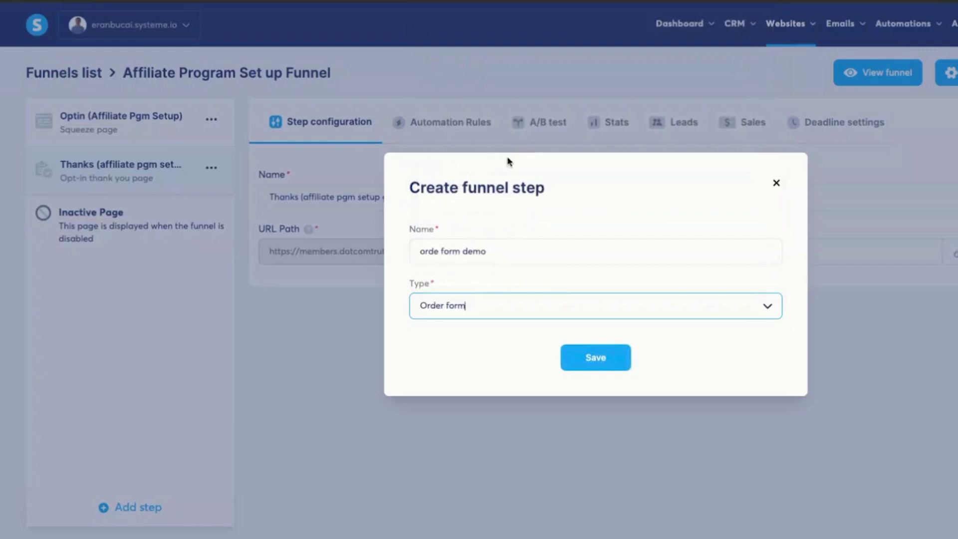
click(592, 355)
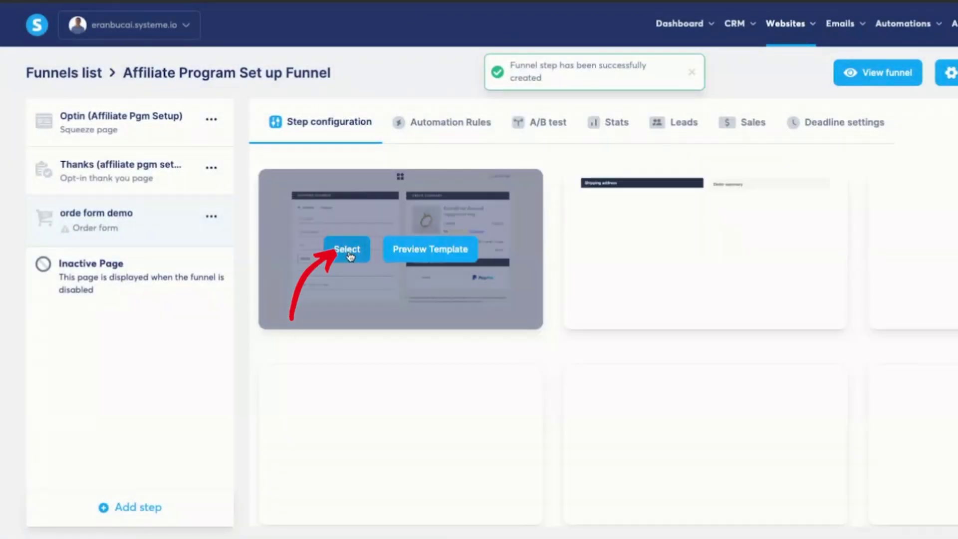
click(348, 254)
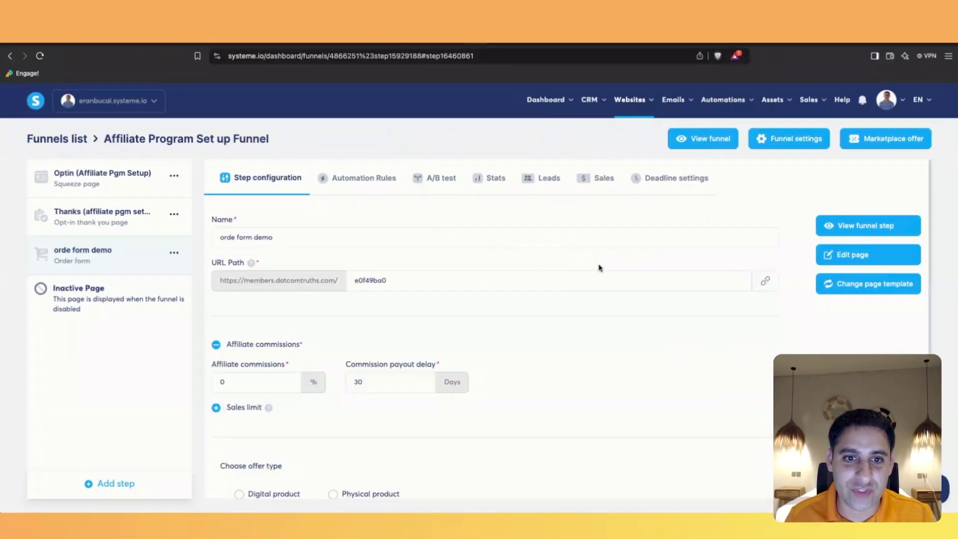
- Replace the default footer section of the order form page with the "Footer section master block (demo purposes only for tutorial)" master block
click(869, 259)
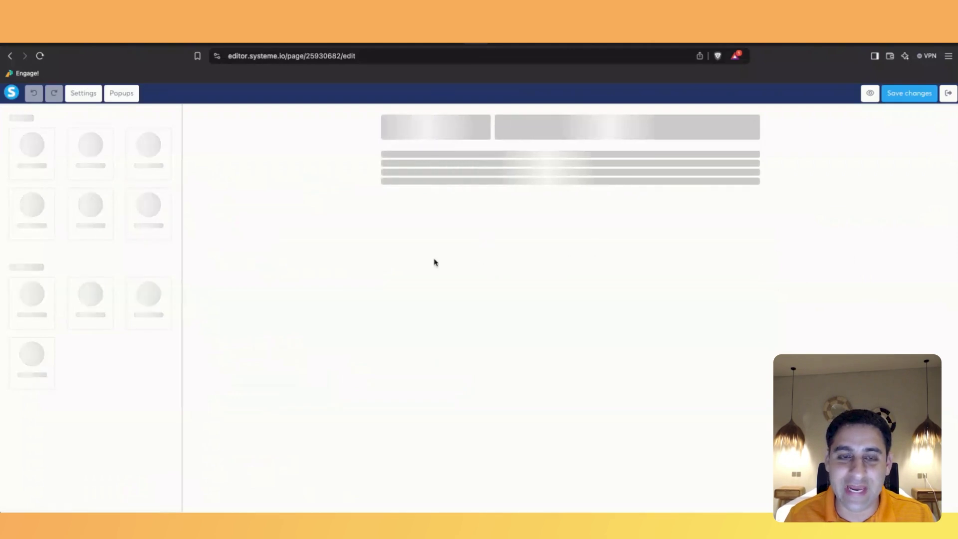
scroll(549, 350, down, 5)
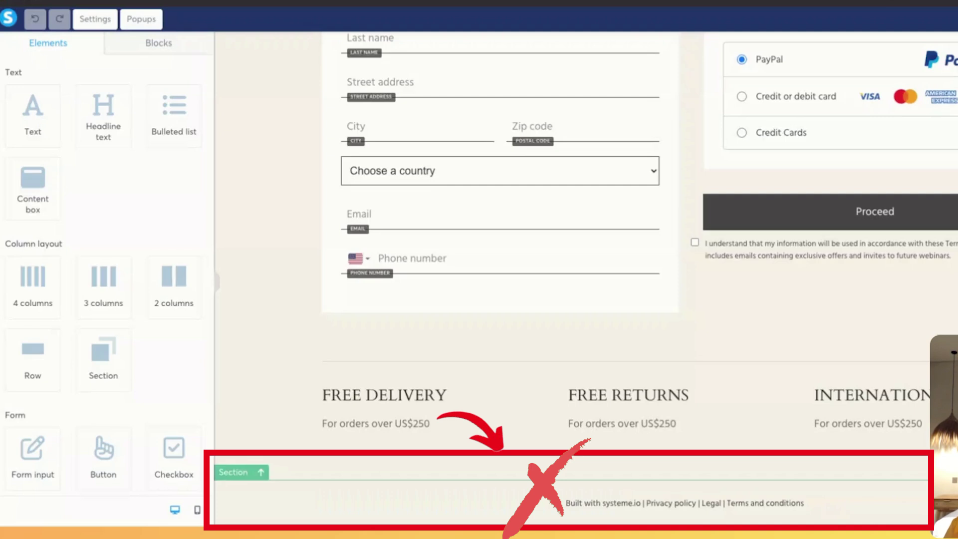
scroll(688, 48, up, 1)
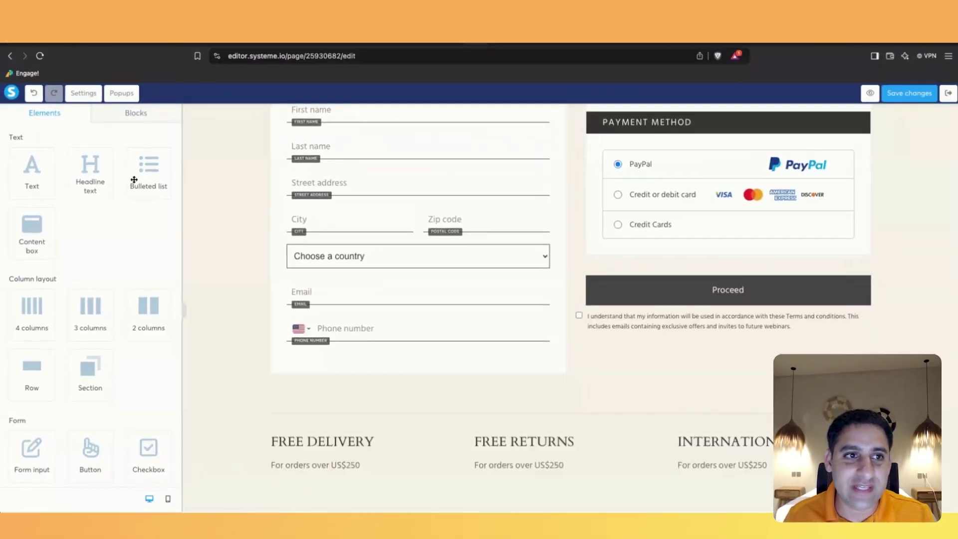
click(145, 112)
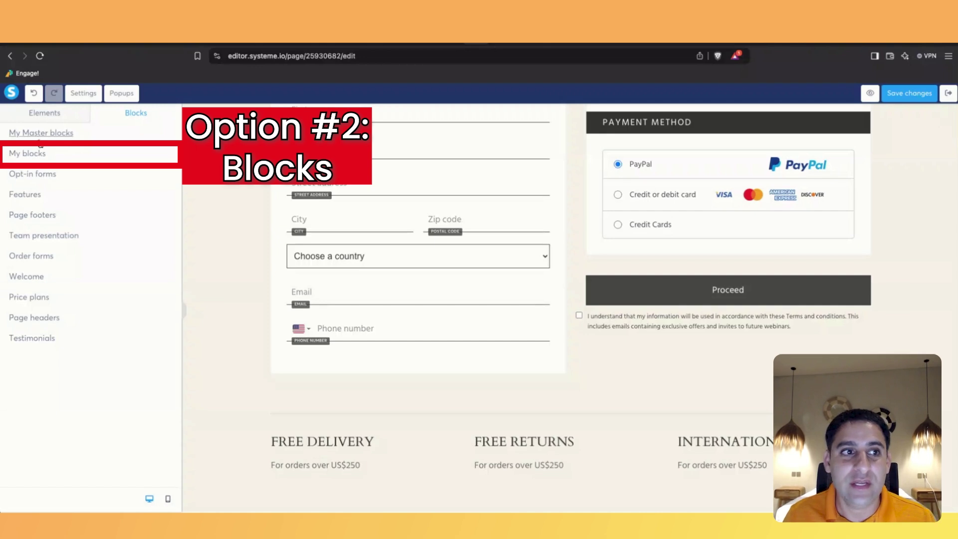
click(41, 133)
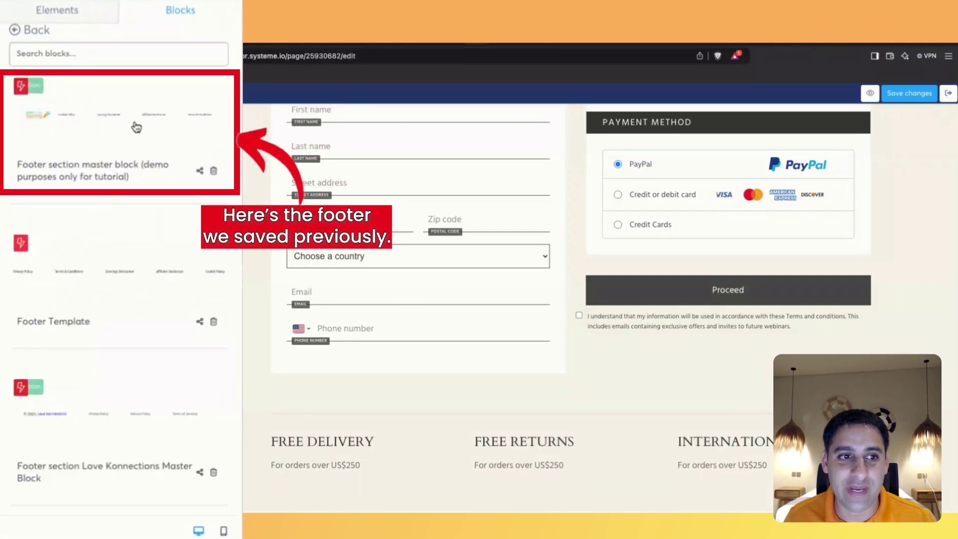
drag(137, 128, 399, 428)
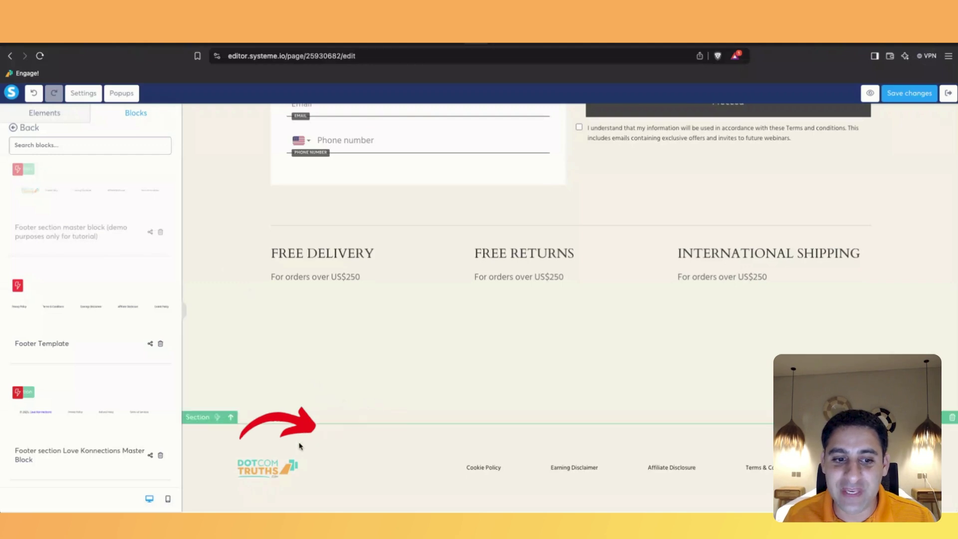
- Remove the Earning Disclaimer item from the footer menu on the order form page
click(499, 471)
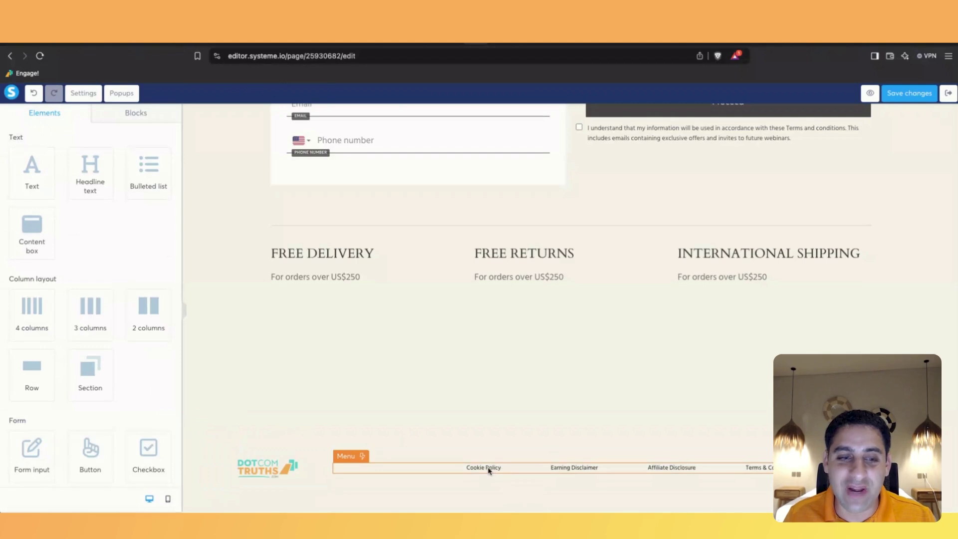
click(489, 470)
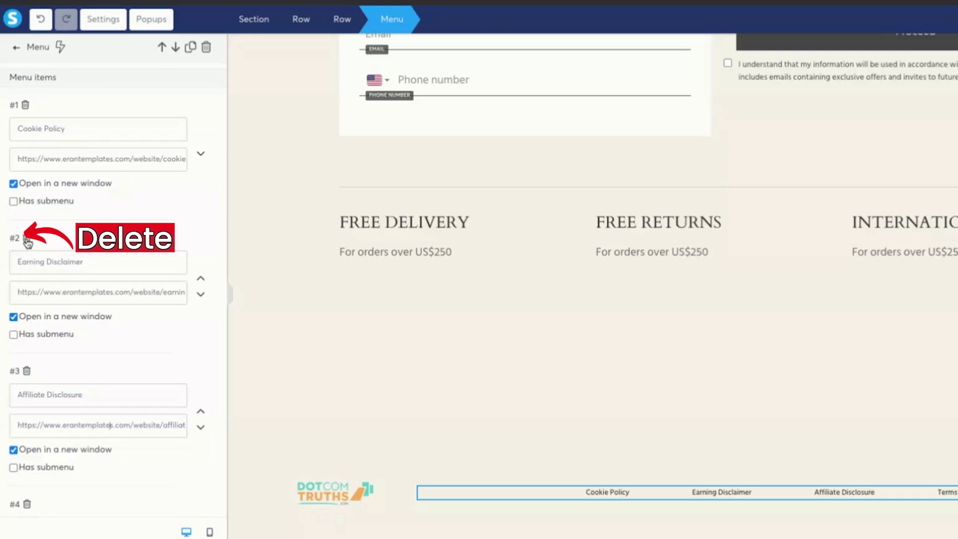
click(27, 239)
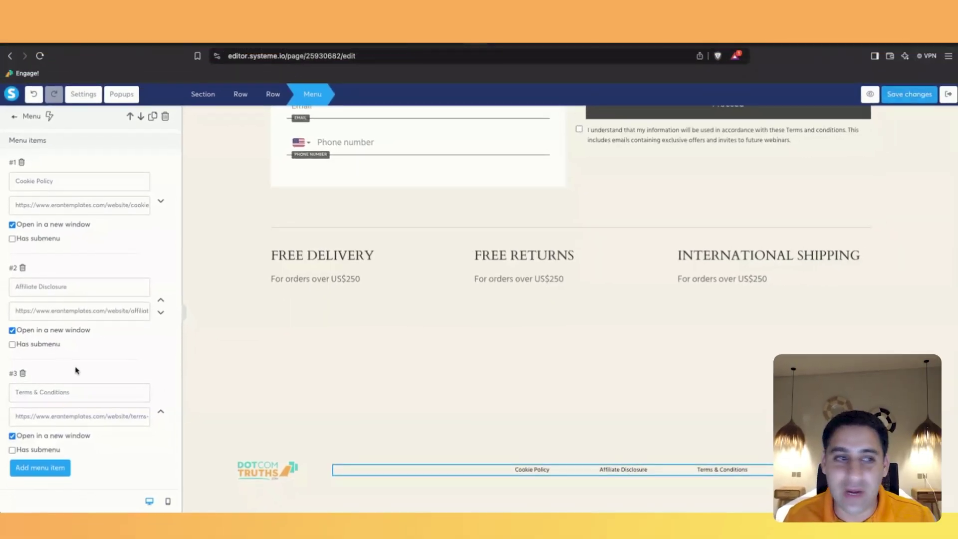
scroll(63, 358, down, 2)
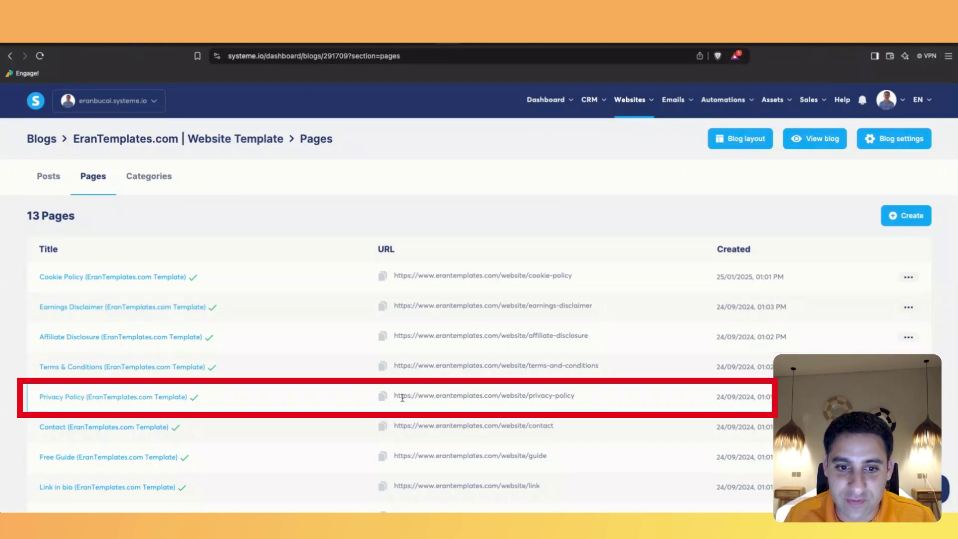
click(383, 396)
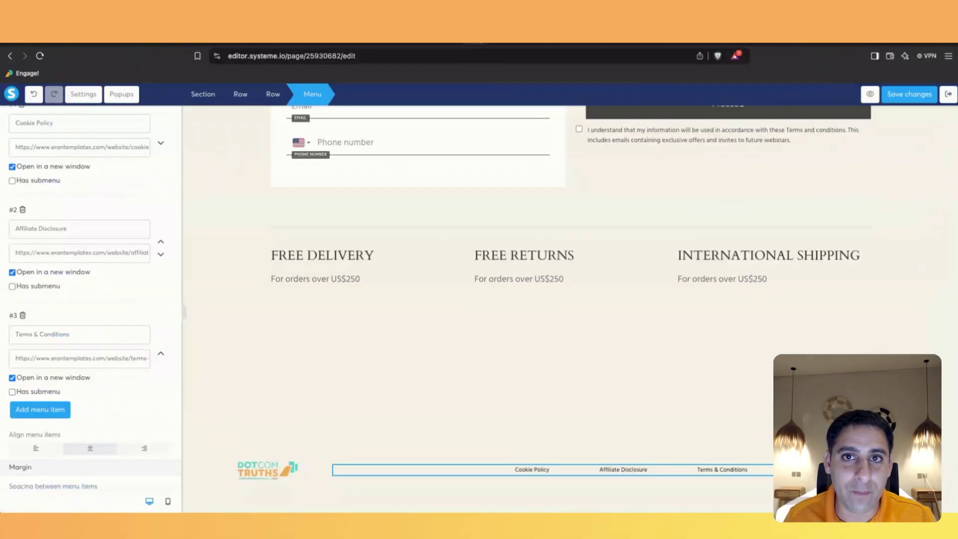
click(40, 409)
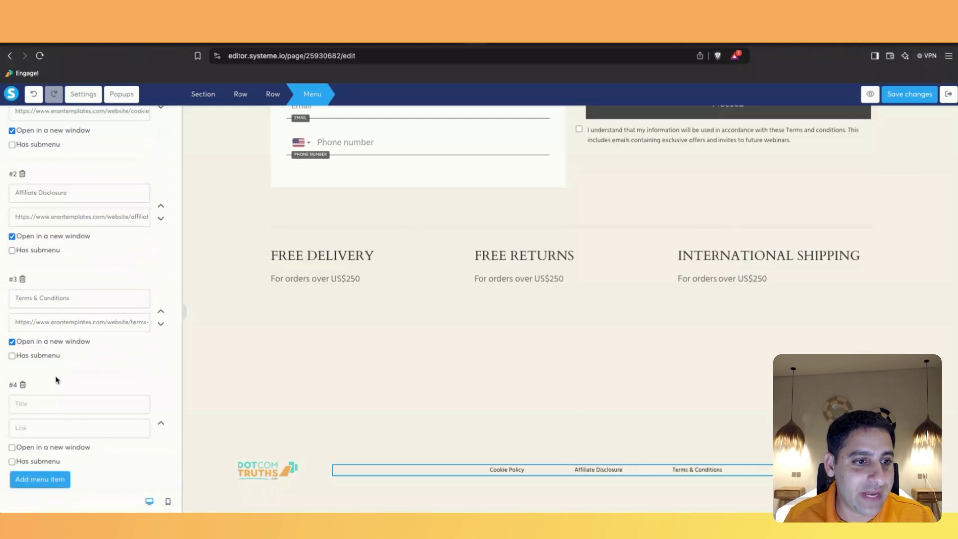
click(50, 401)
text(Priva)
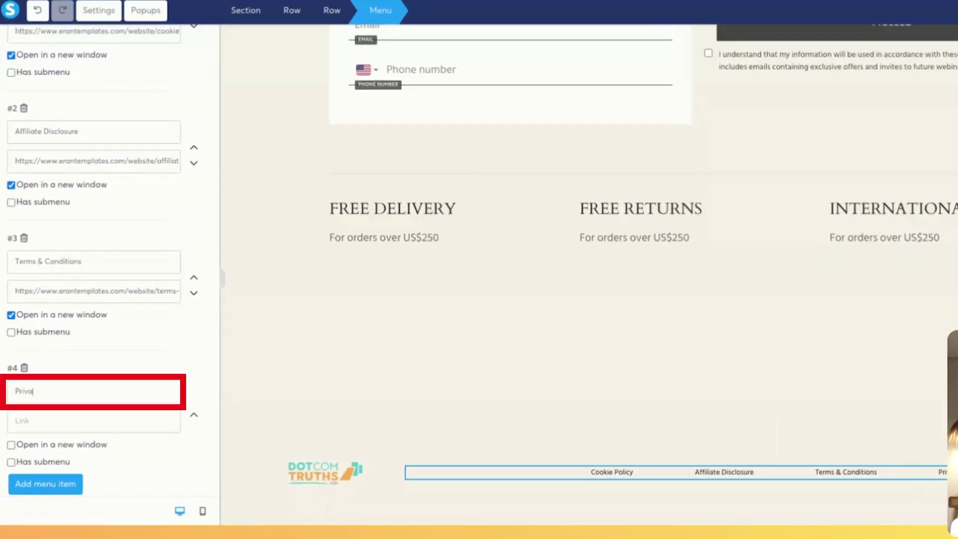
text(cy Policy)
click(93, 424)
key(ctrl+v)
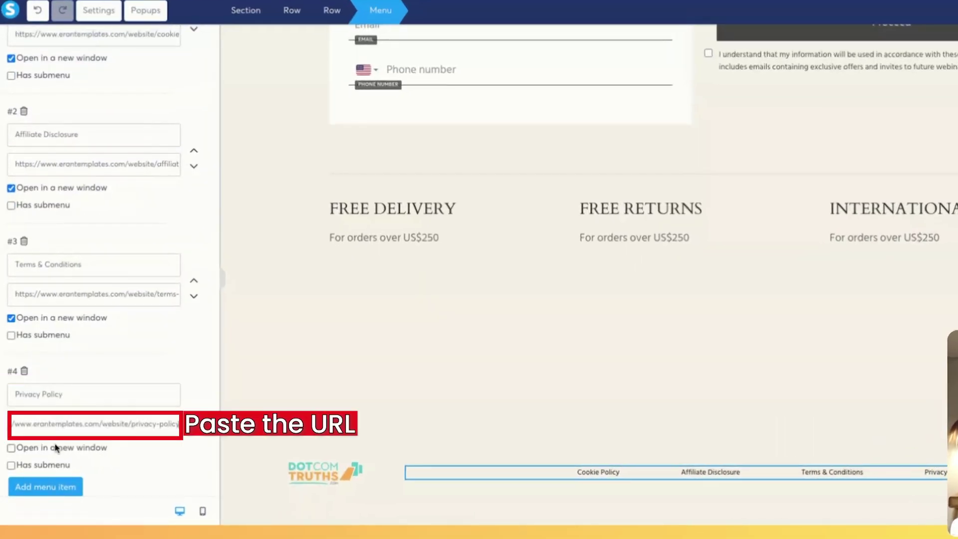
click(11, 448)
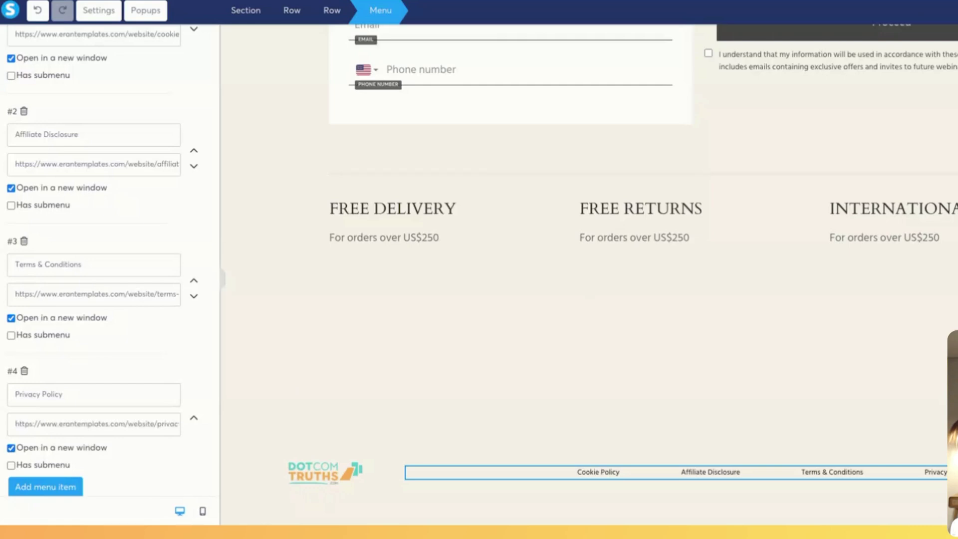
- Save the order form page and exit the editor
click(927, 94)
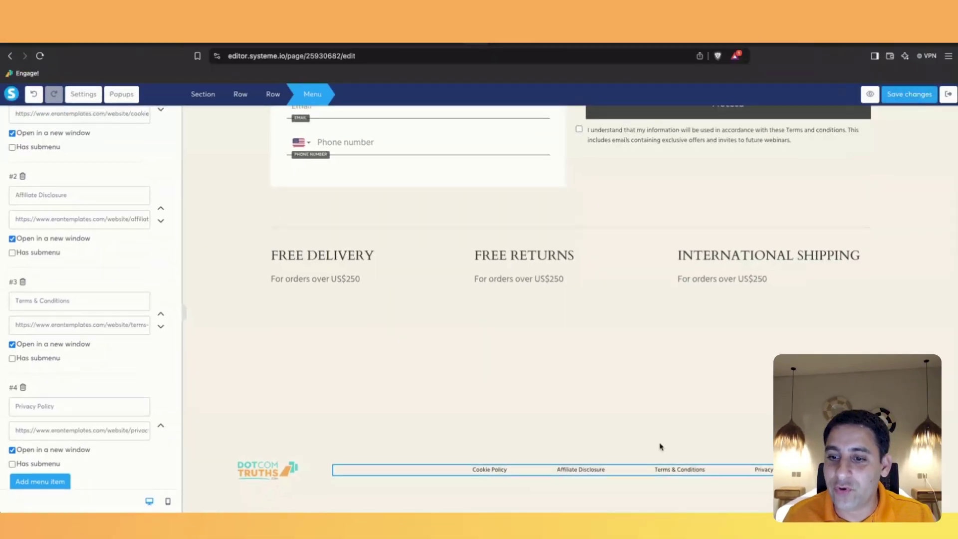
click(918, 95)
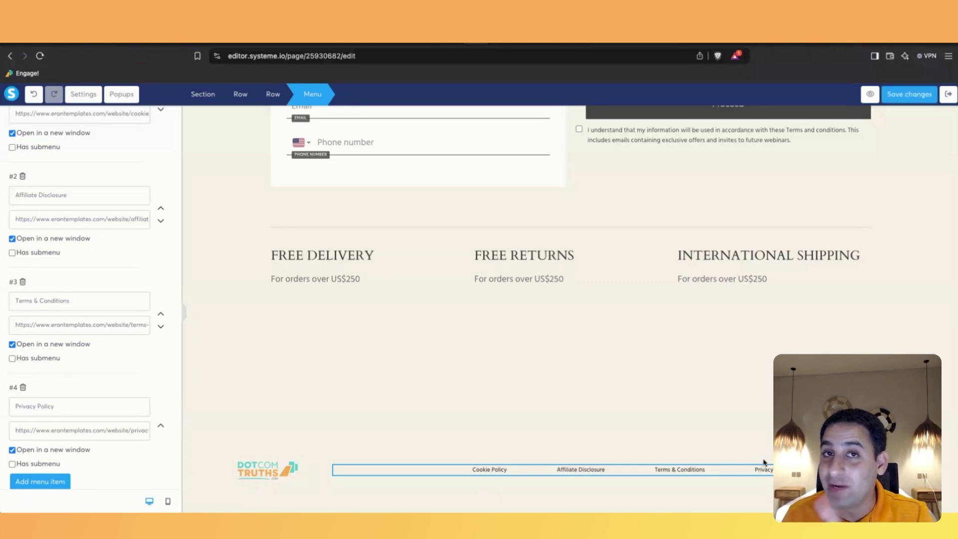
click(911, 97)
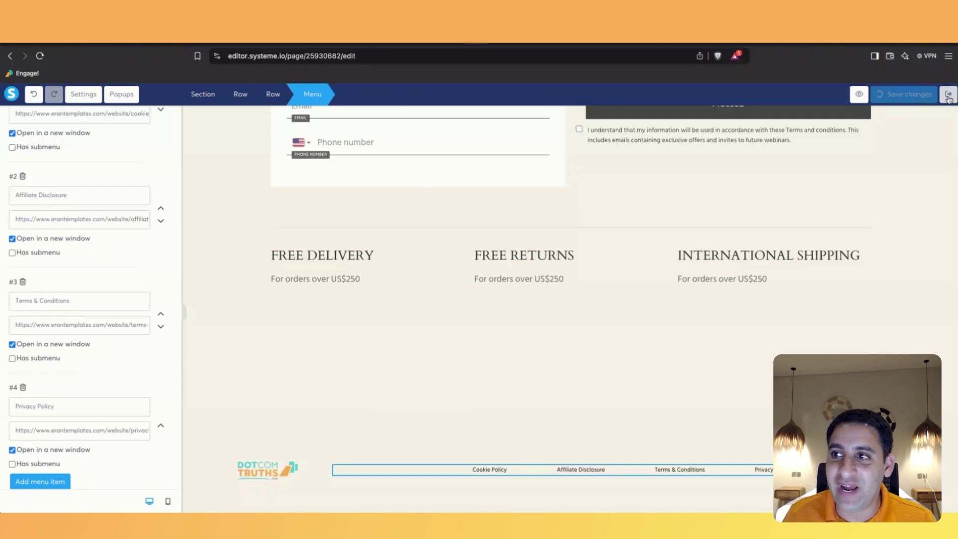
click(948, 96)
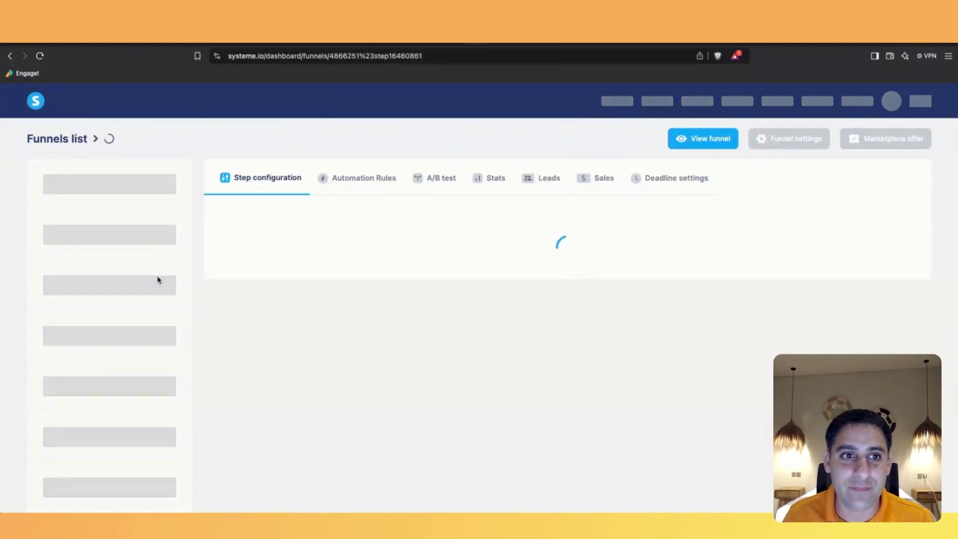
- View the live page of the Thanks funnel step down to its footer
click(118, 225)
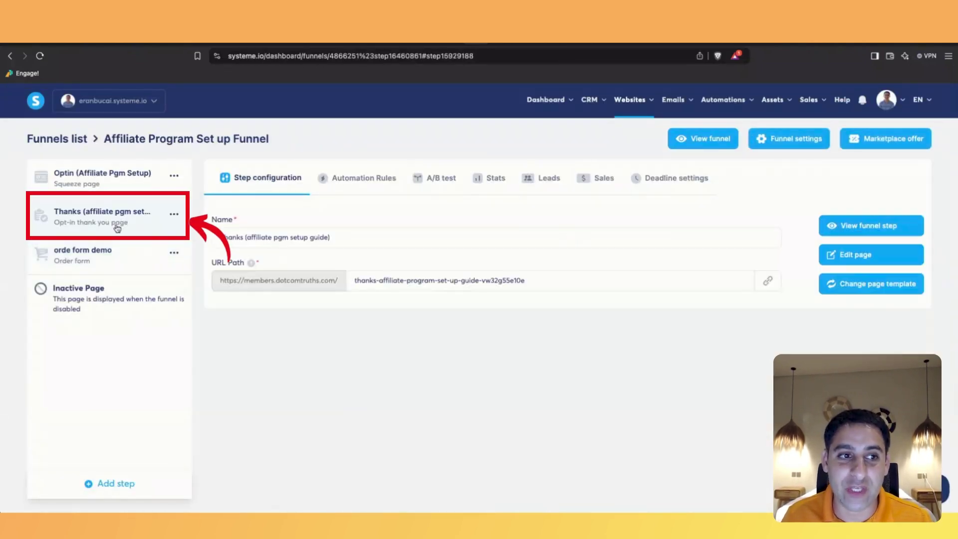
click(845, 226)
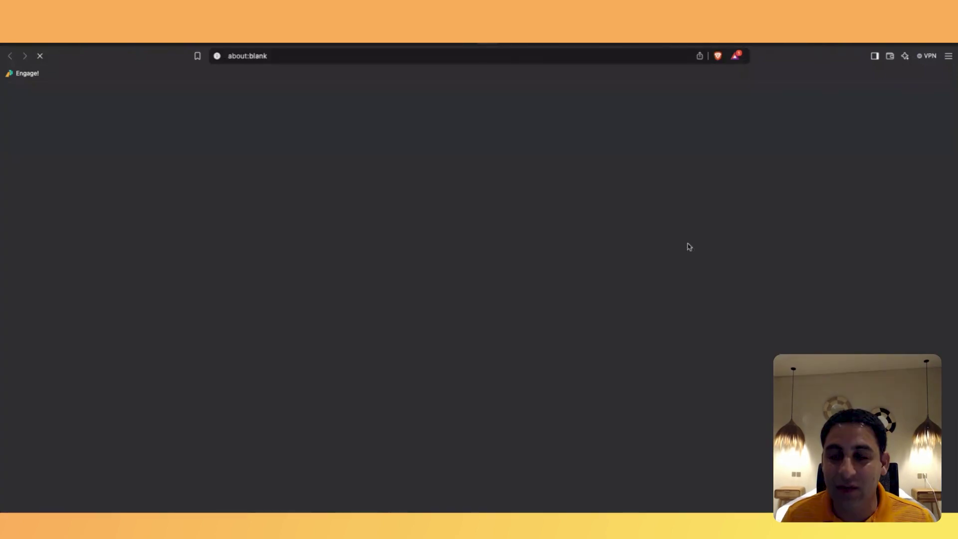
scroll(709, 479, down, 5)
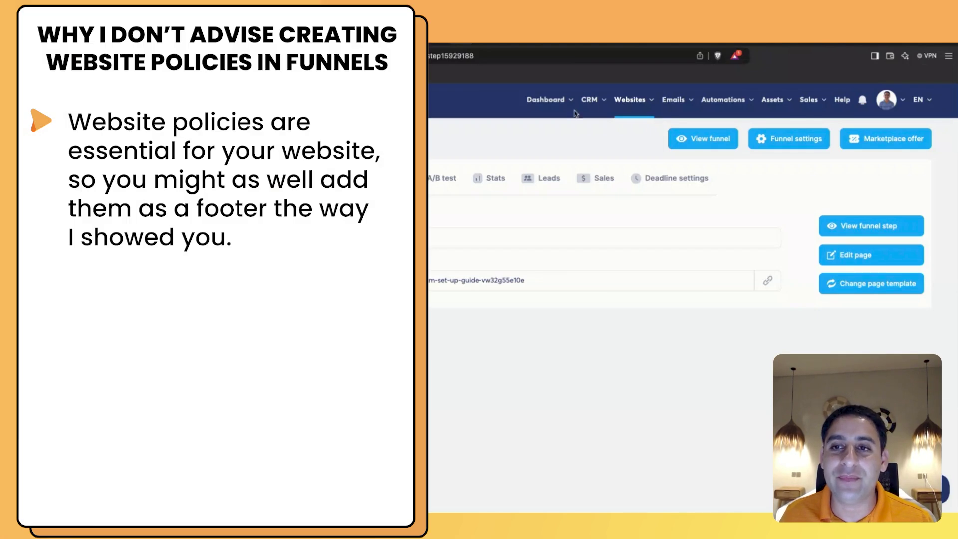
mouse_move(635, 106)
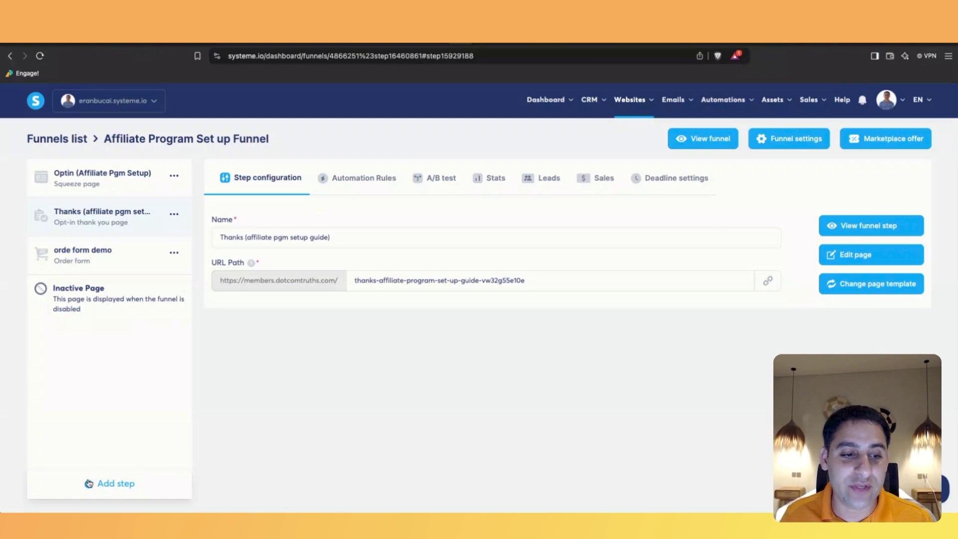
- Add an Info page step named "Privacy policy" to the funnel
click(89, 484)
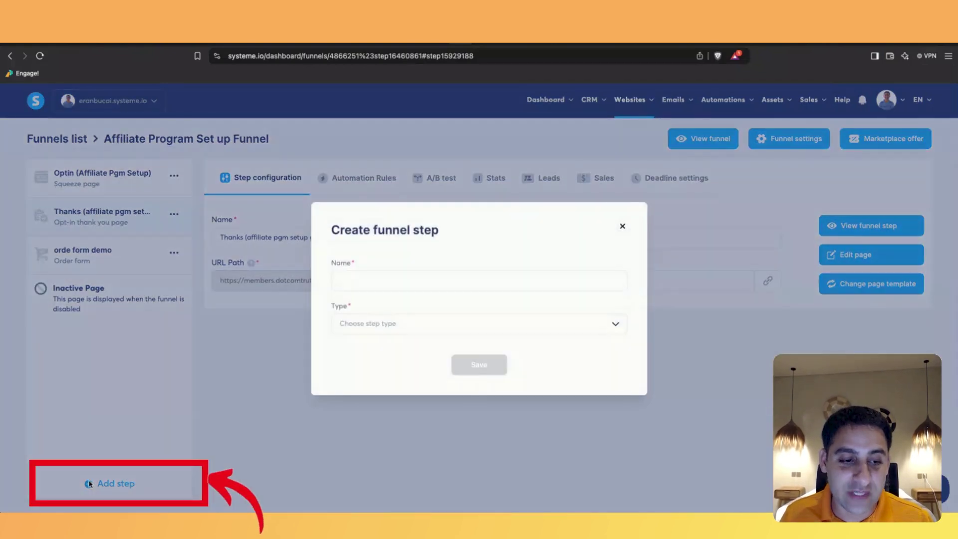
click(392, 323)
scroll(396, 297, down, 3)
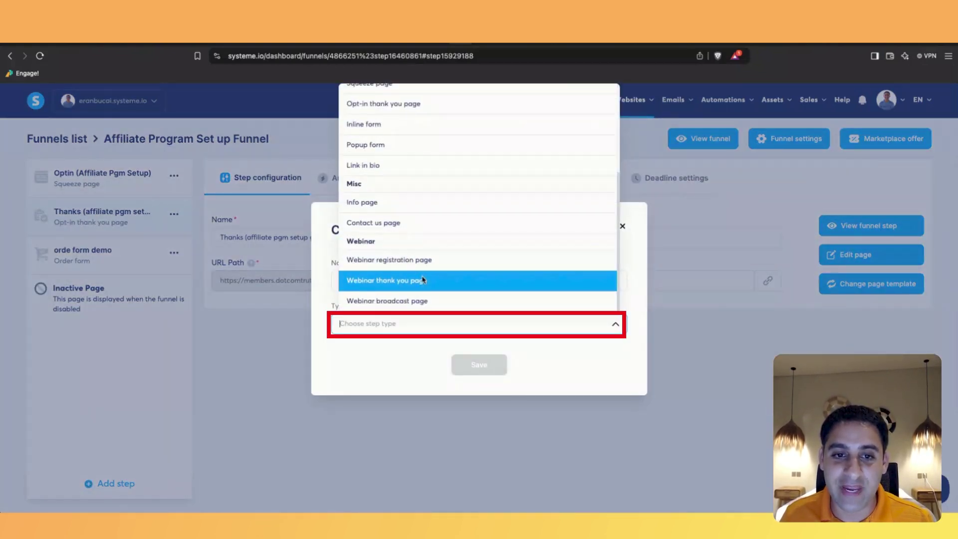
click(391, 207)
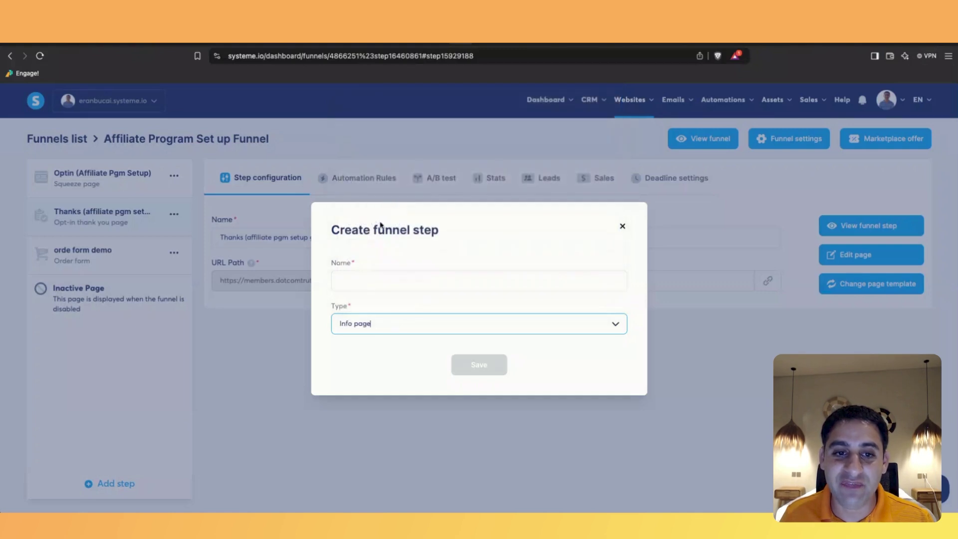
click(366, 278)
text(Privac)
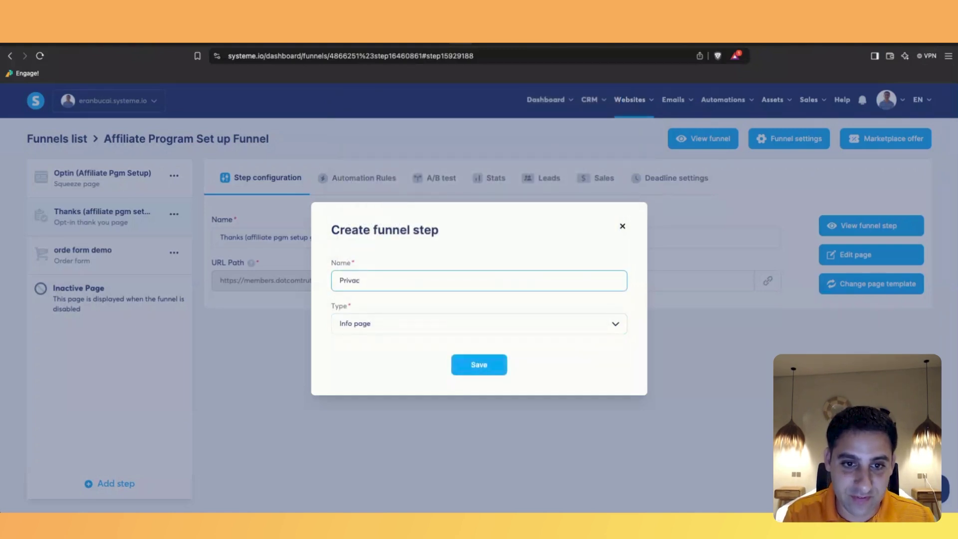
text(y policy)
click(476, 364)
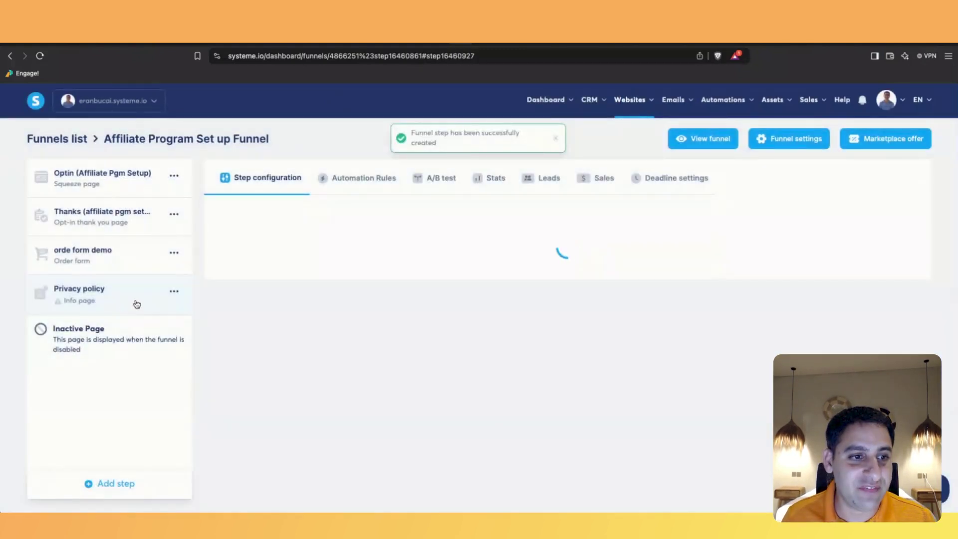
- Browse the privacy policy and terms templates offered for the info page step
mouse_move(362, 265)
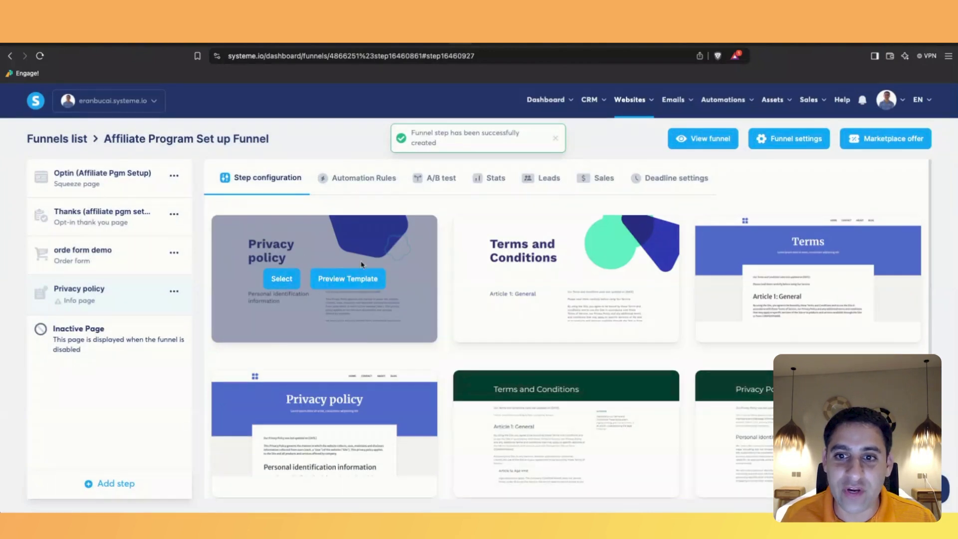
scroll(466, 331, down, 4)
mouse_move(247, 424)
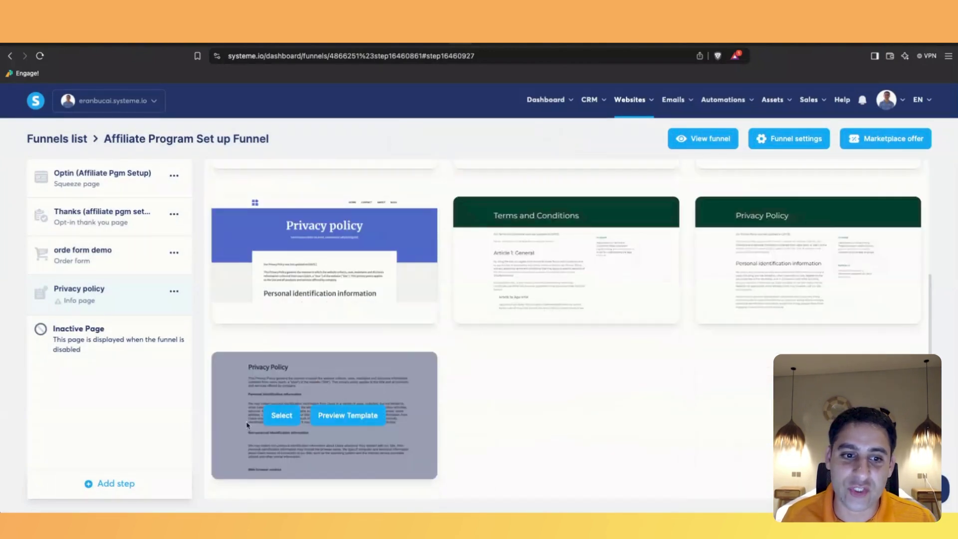
mouse_move(742, 272)
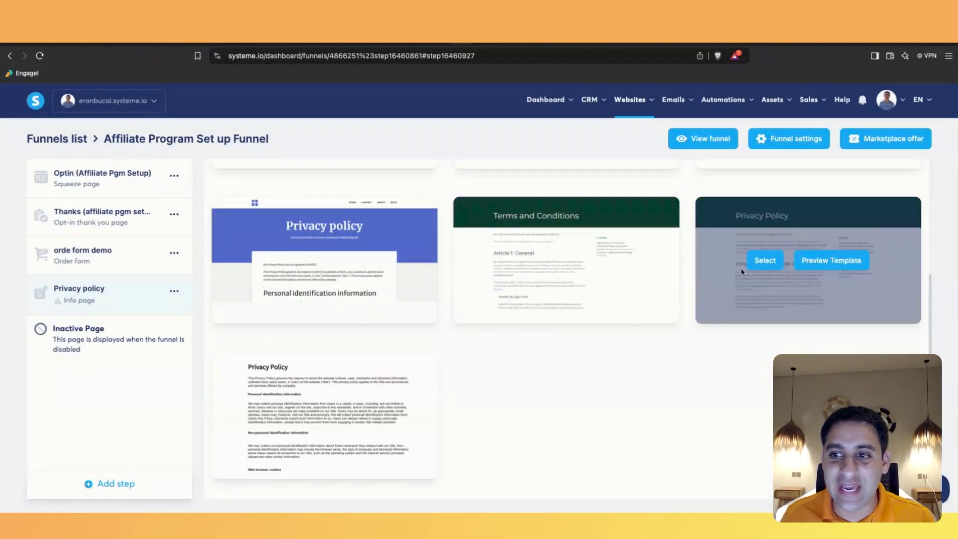
mouse_move(358, 288)
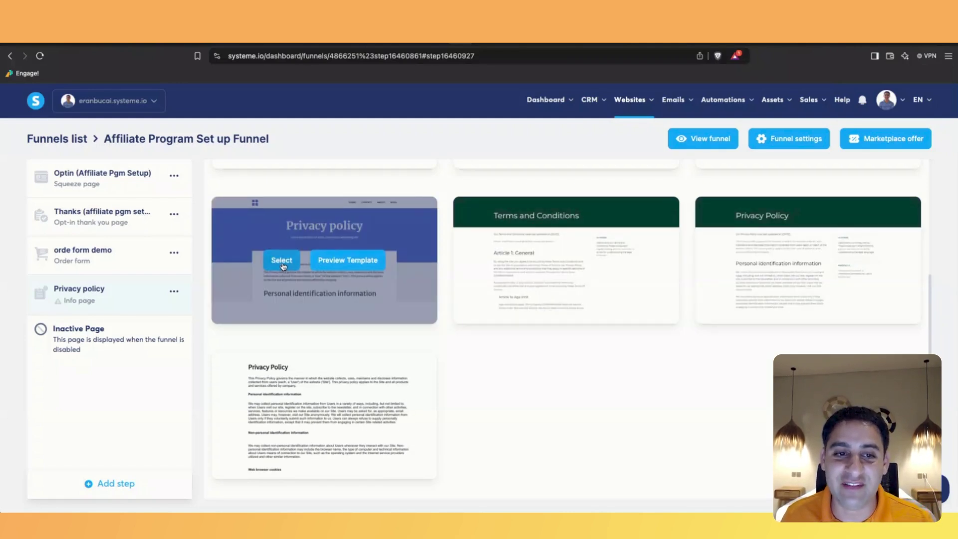
mouse_move(278, 421)
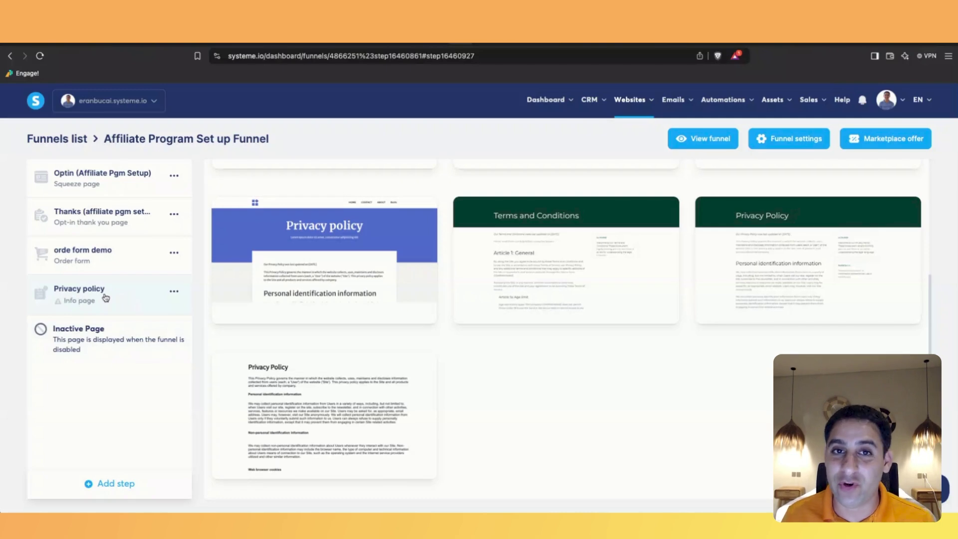
- Remove the Privacy policy info page step from the funnel
click(174, 293)
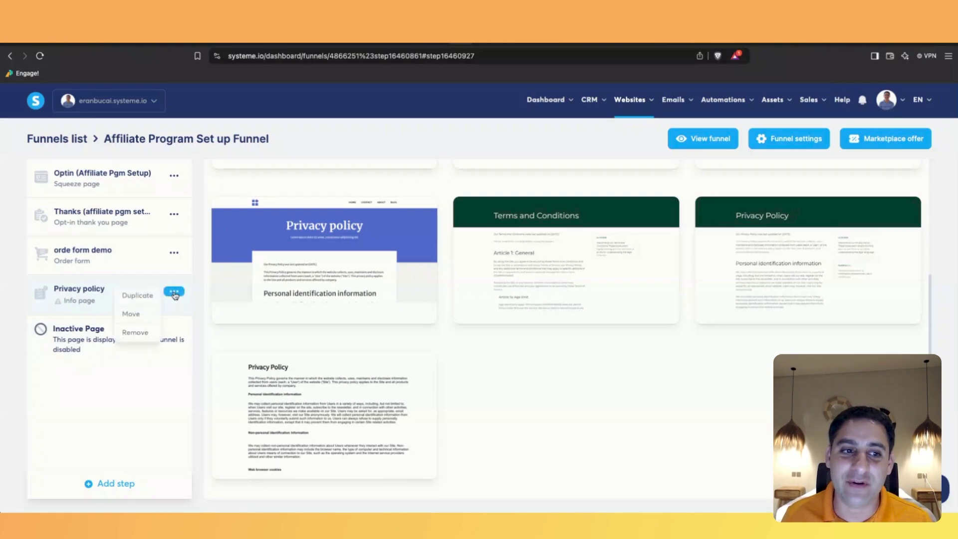
click(136, 334)
key(Return)
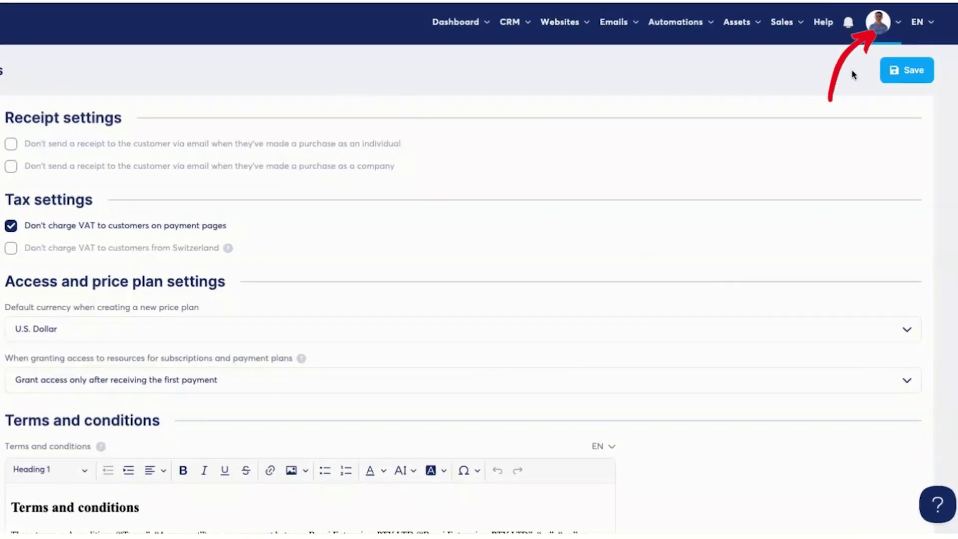
- Open the account's payment settings and examine the full Terms and conditions text down to the sales invoice footer field
click(891, 70)
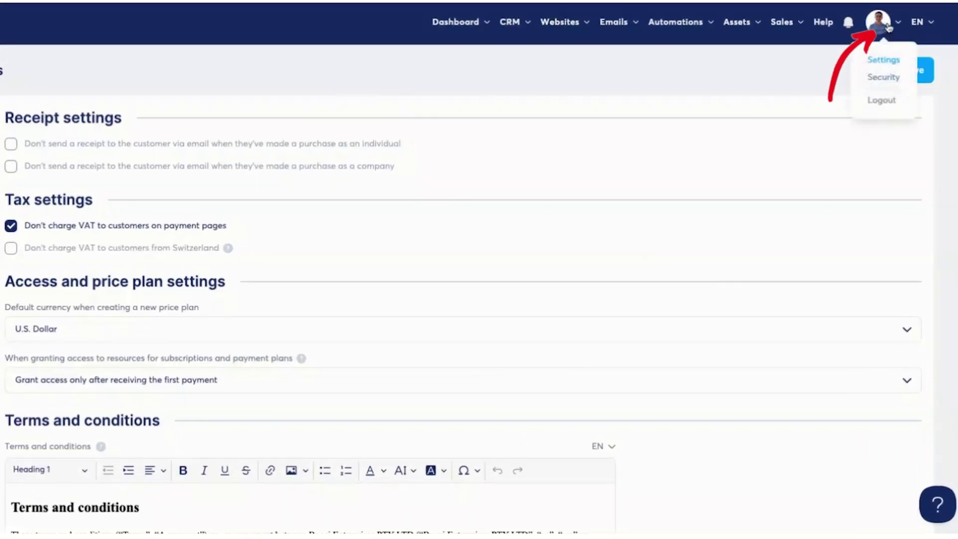
click(883, 60)
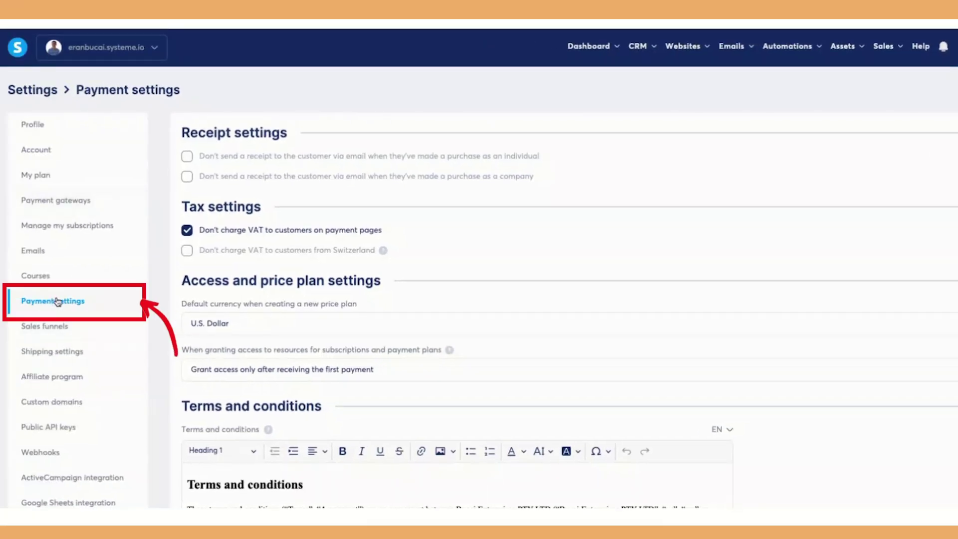
scroll(382, 319, down, 2)
scroll(382, 318, down, 5)
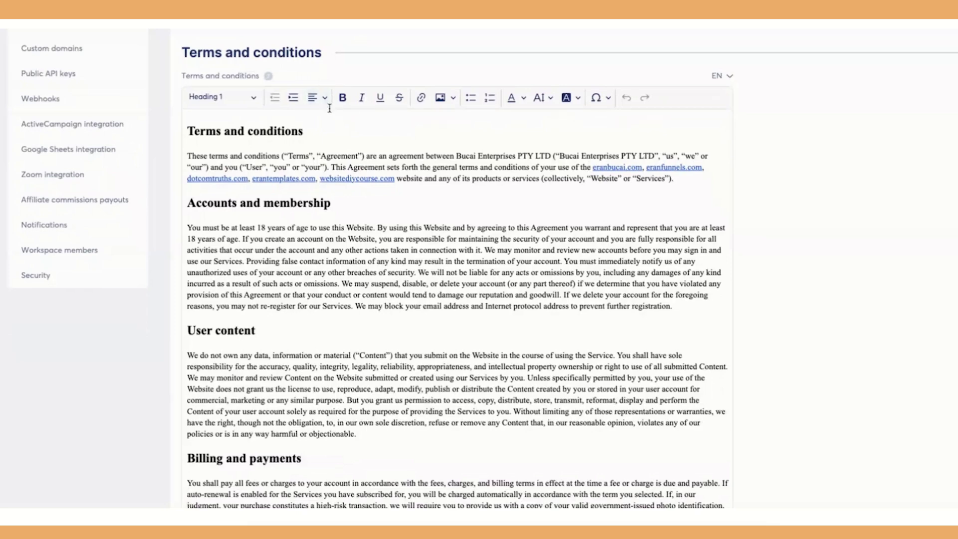
scroll(330, 108, down, 1)
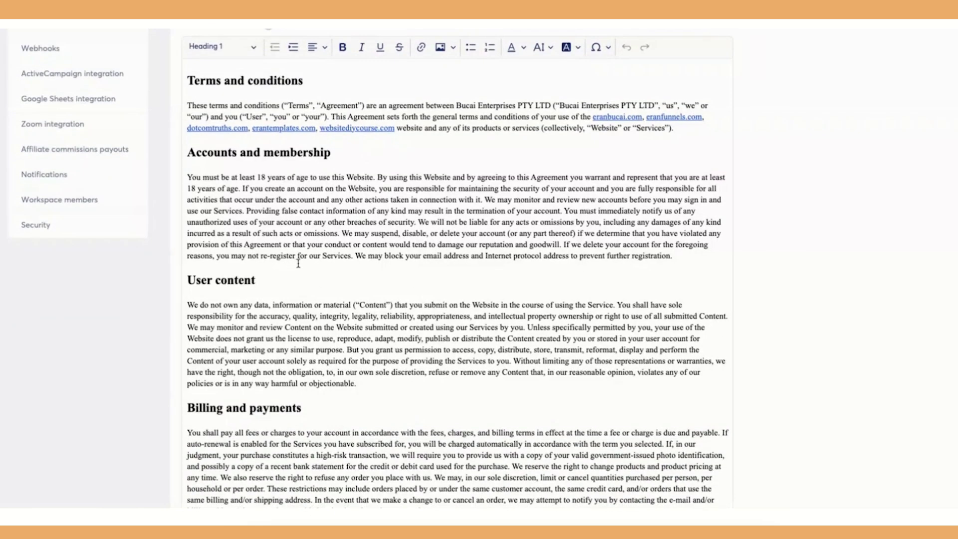
scroll(299, 264, down, 10)
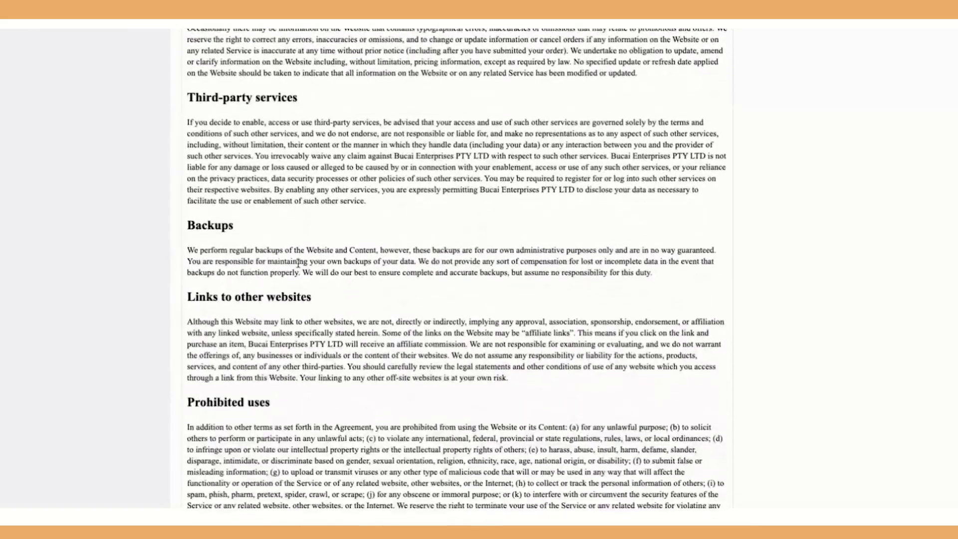
scroll(298, 264, down, 7)
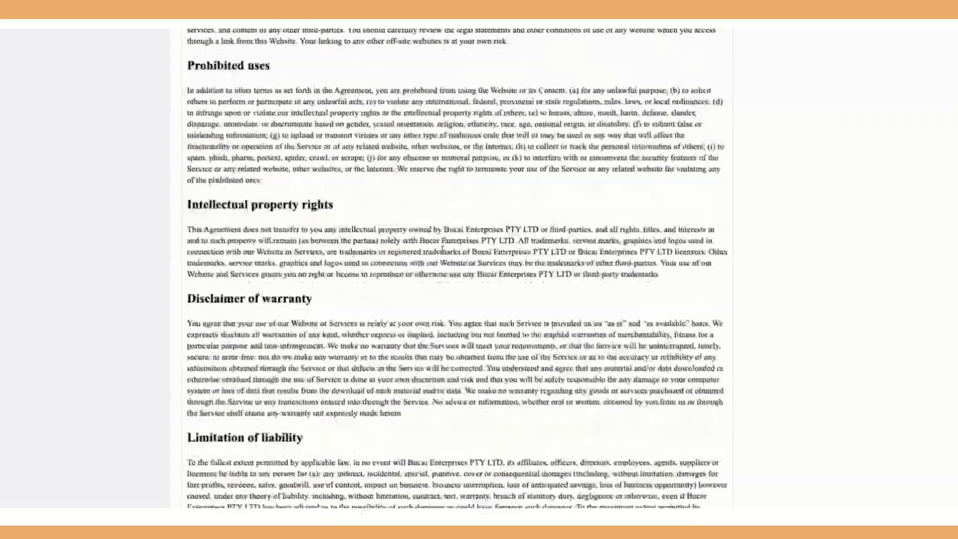
scroll(442, 250, down, 6)
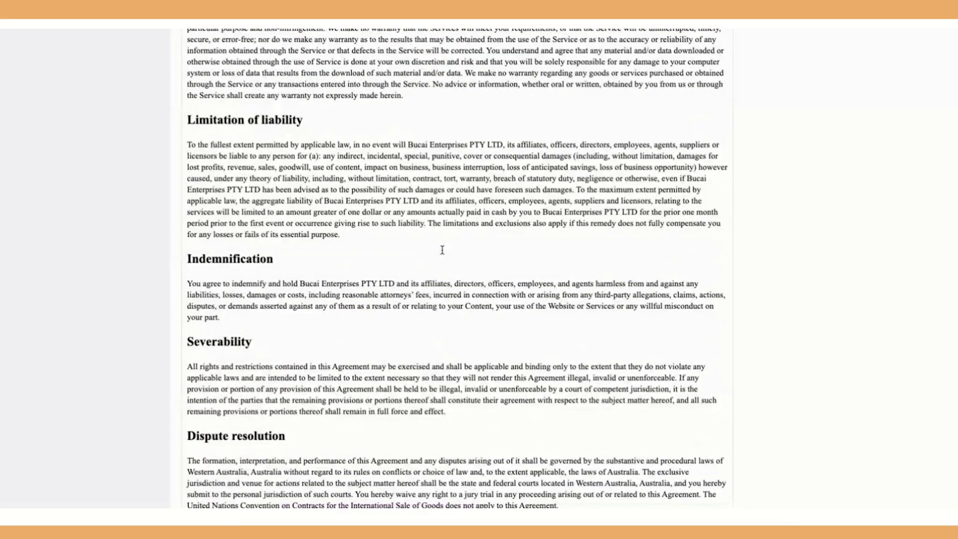
scroll(442, 250, down, 9)
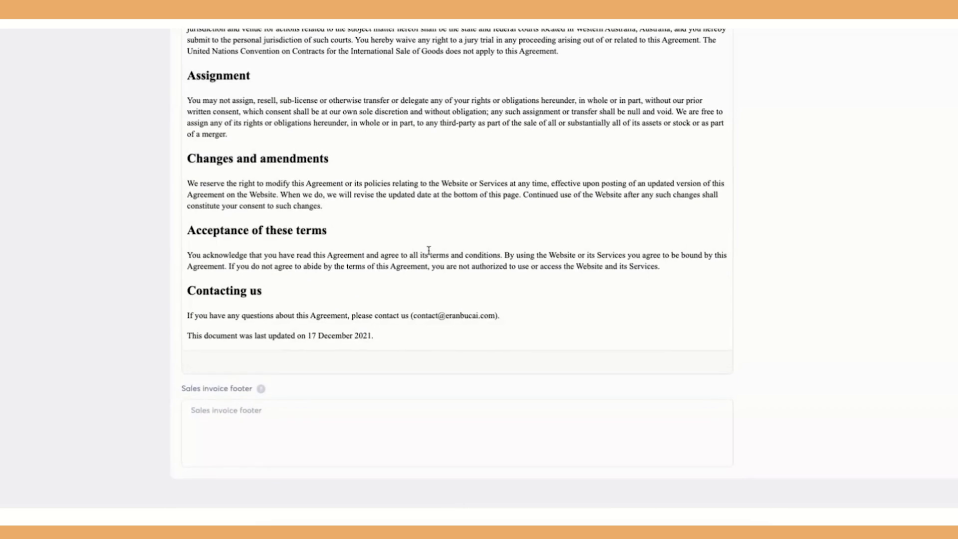
scroll(428, 250, up, 20)
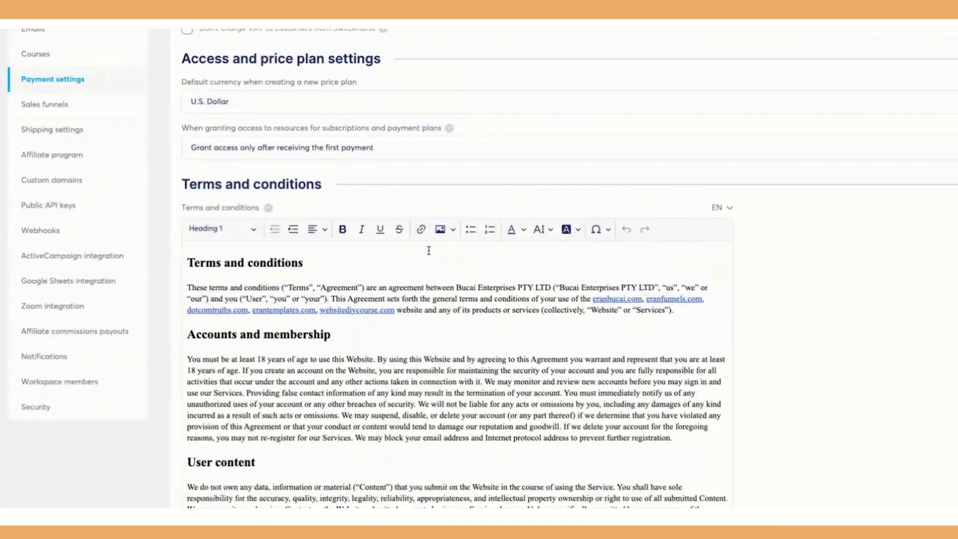
scroll(429, 250, up, 1)
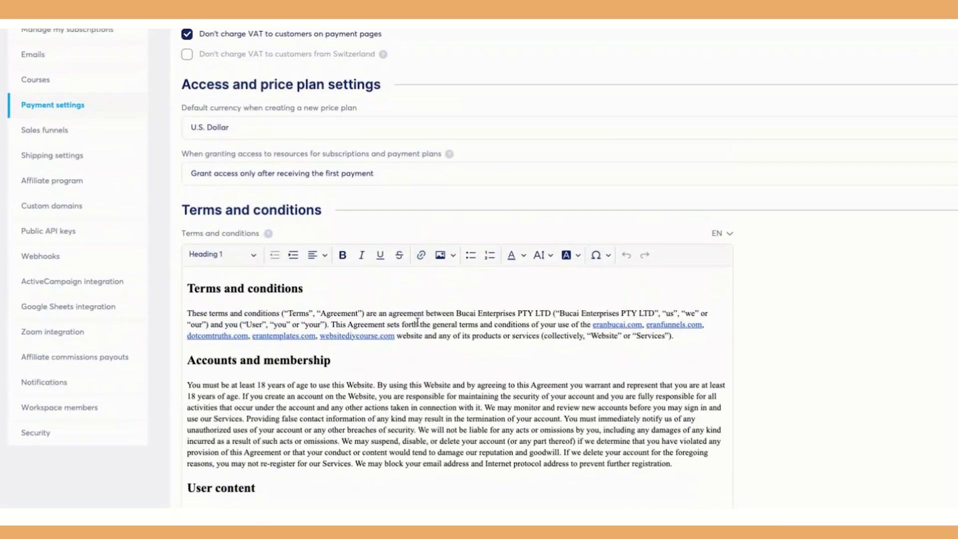